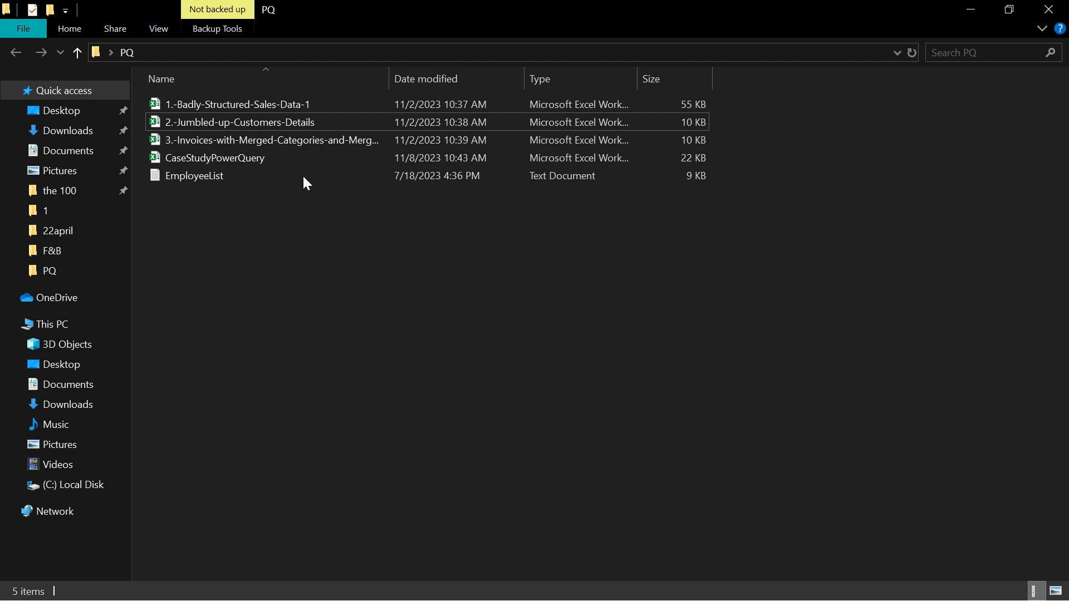
# - Create a new Excel worksheet file with the default name in the PQ folder and open it, dismissing the activation notice
pyautogui.click(284, 170)
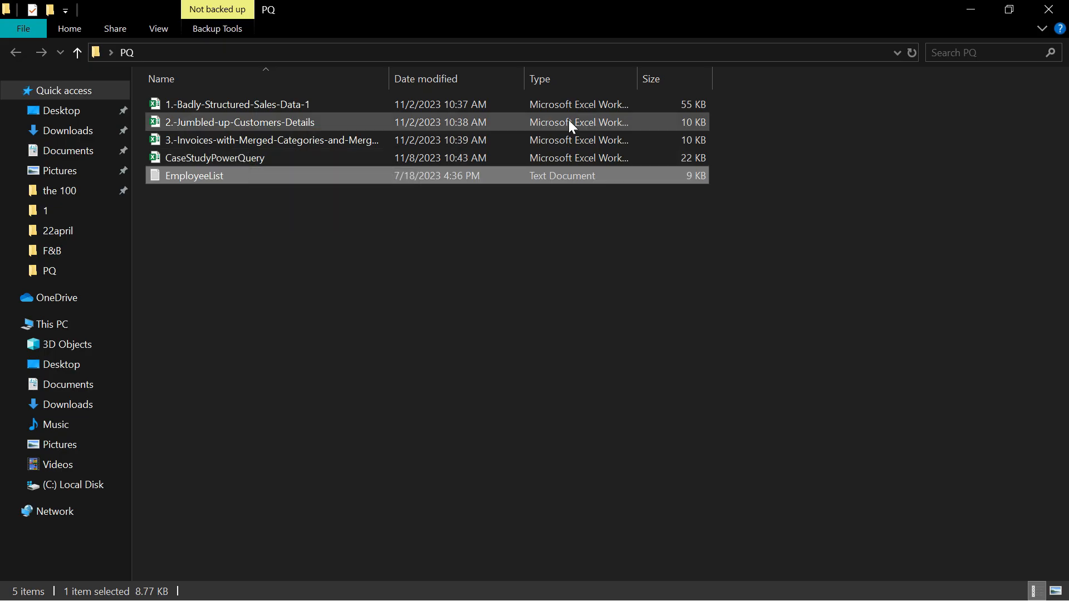
pyautogui.rightClick(482, 285)
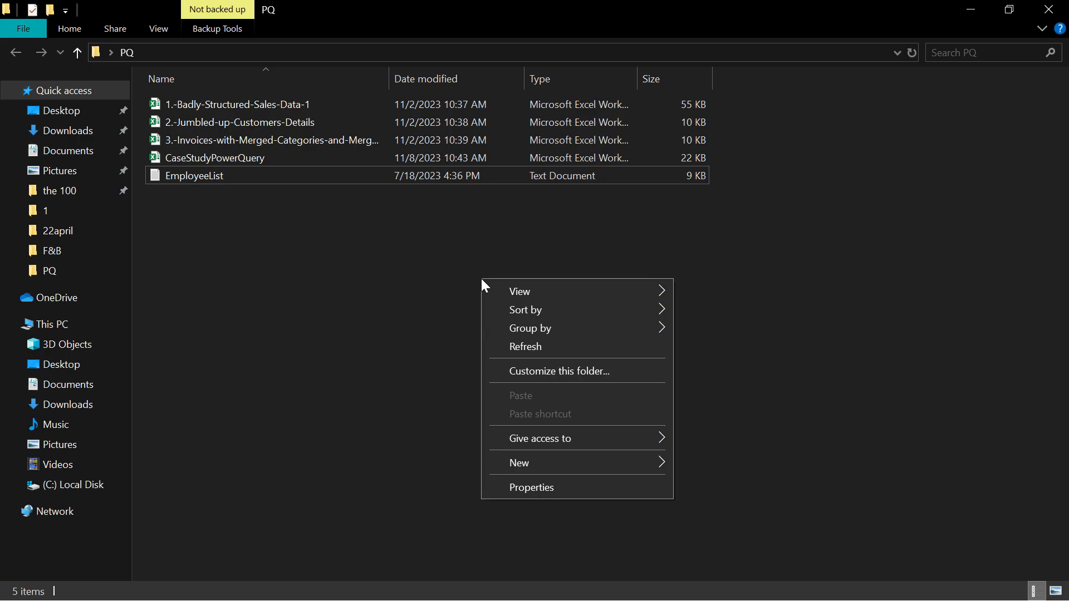
pyautogui.click(517, 342)
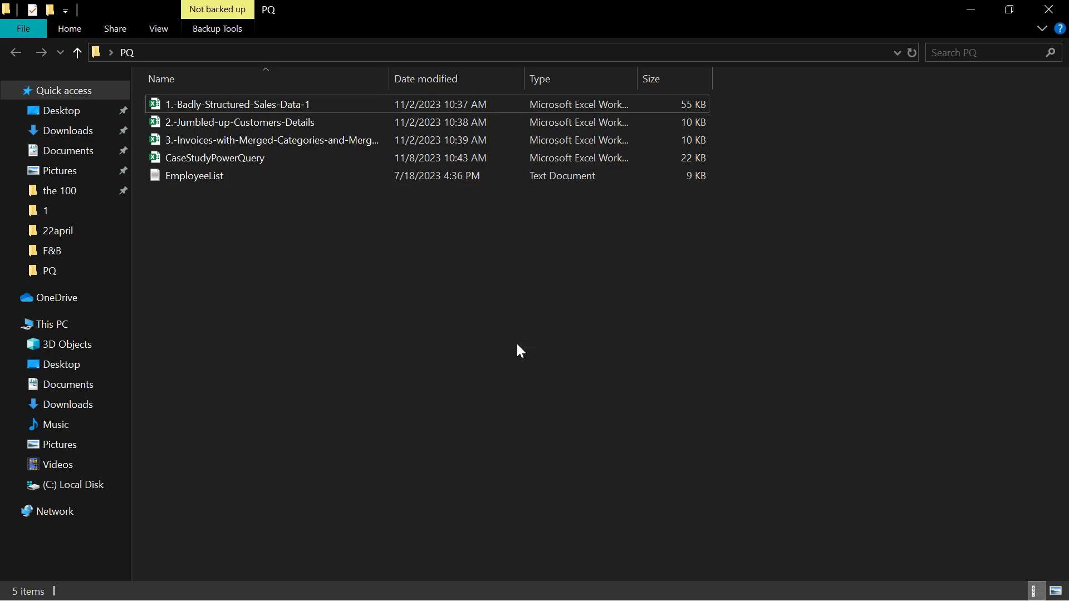
pyautogui.rightClick(517, 342)
pyautogui.moveTo(602, 524)
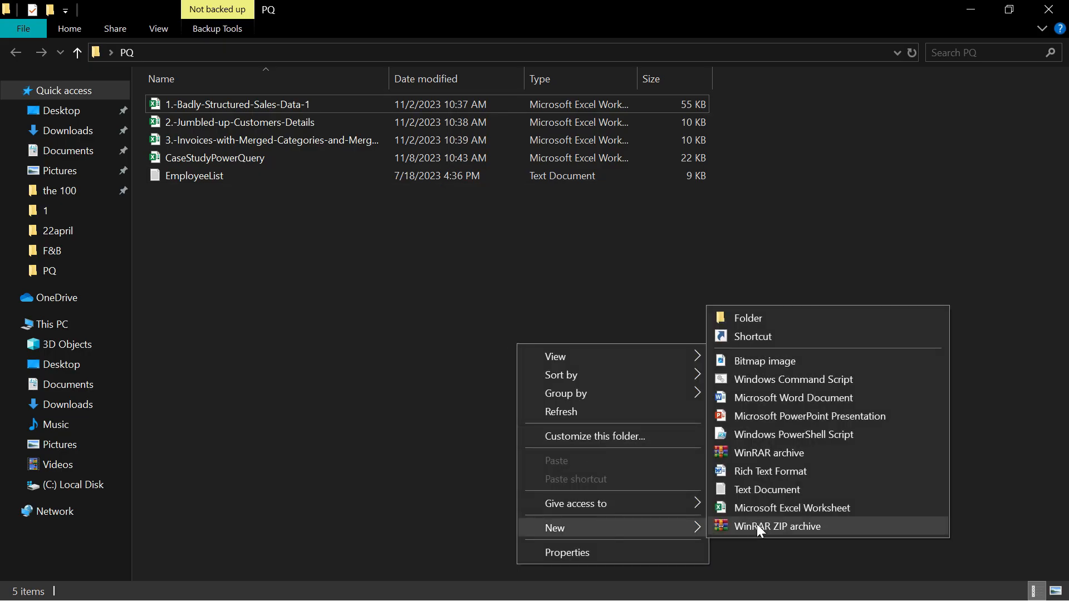
pyautogui.click(789, 509)
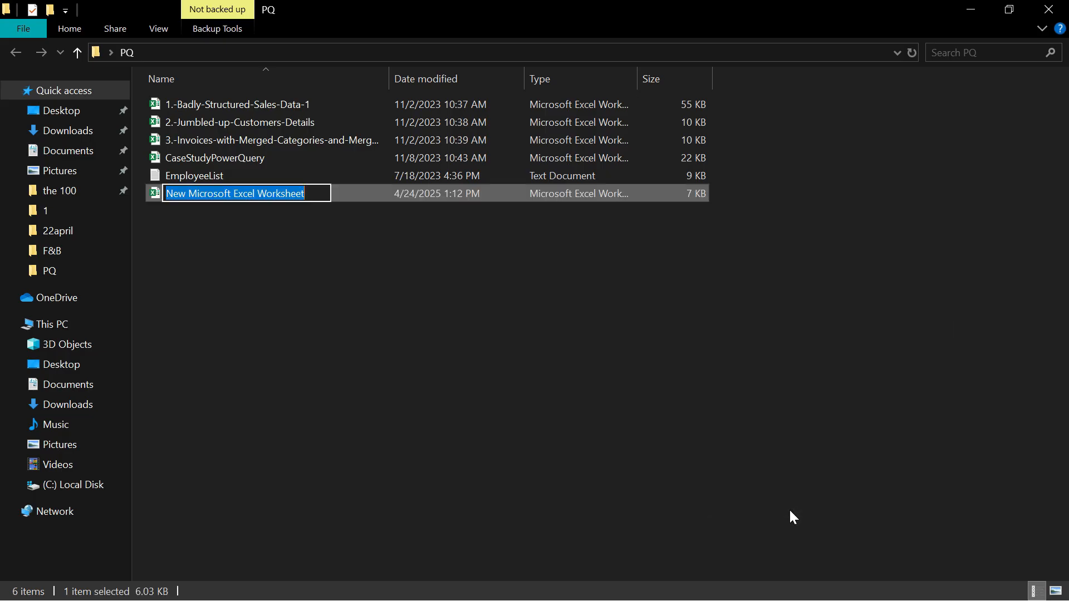
pyautogui.press('Return')
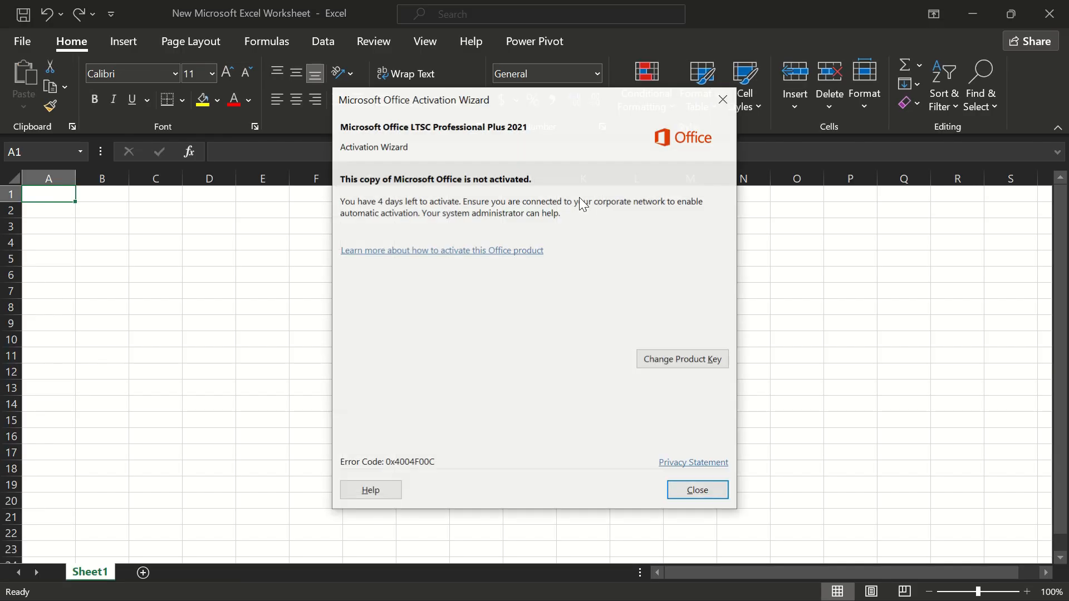
pyautogui.click(687, 490)
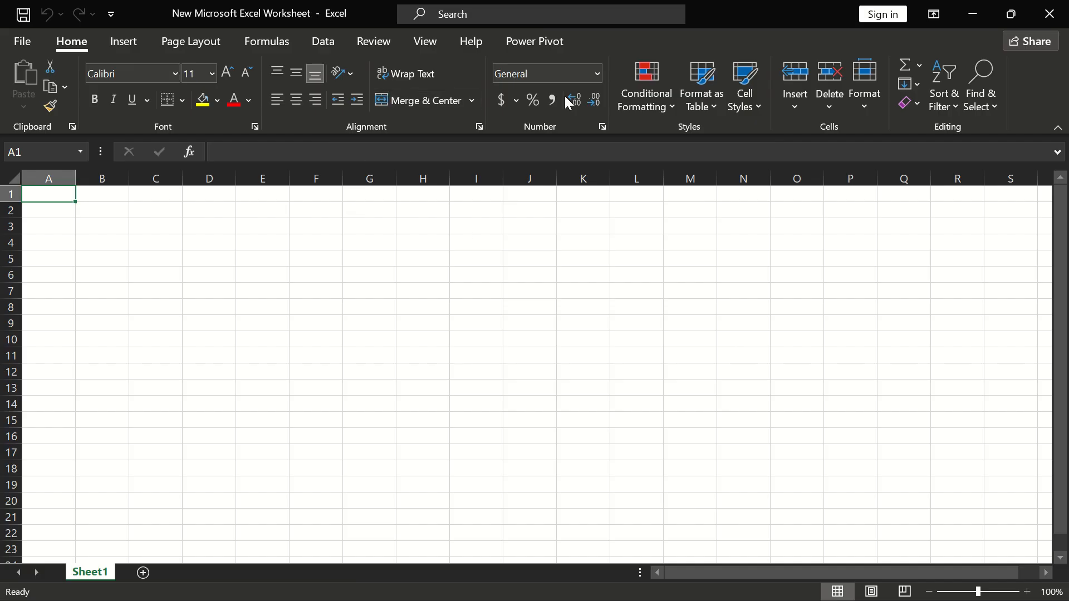
# - Examine the available data import sources, including files, databases, online services and other sources, plus the web import's URL prompt
pyautogui.click(330, 45)
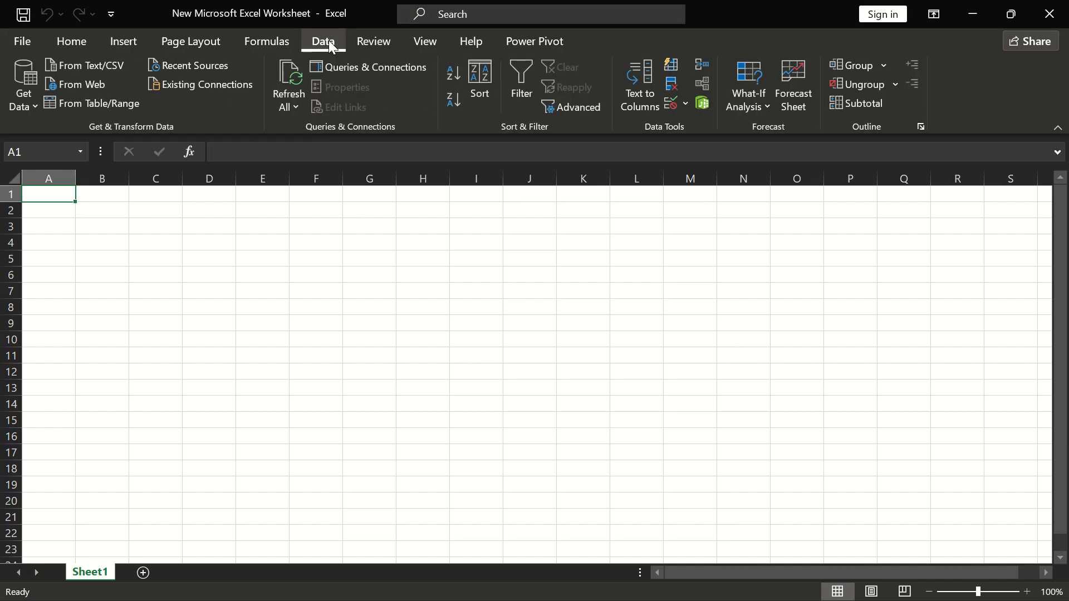
pyautogui.click(19, 106)
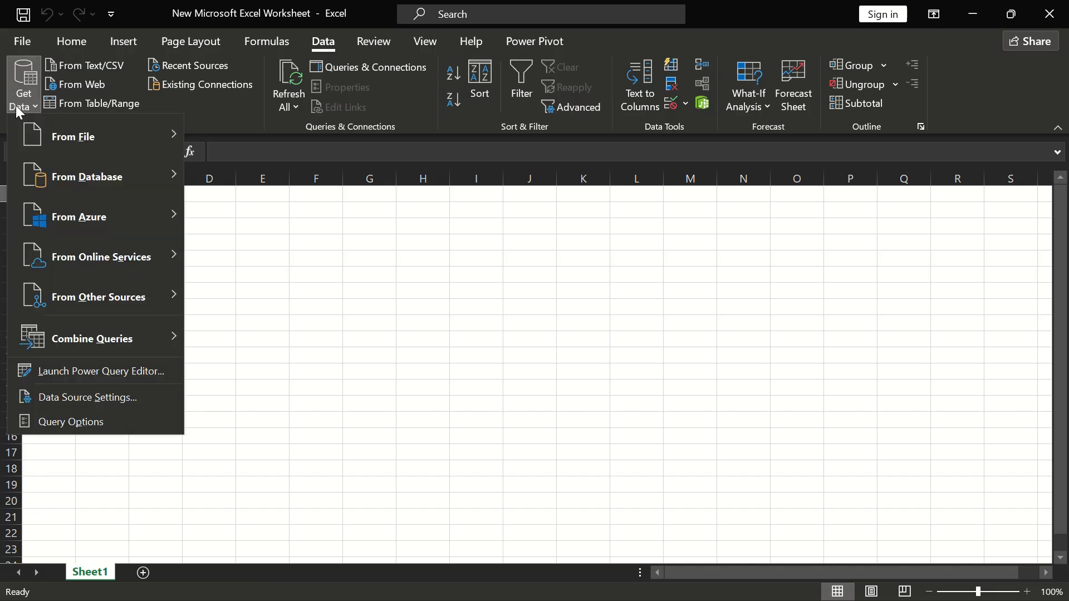
pyautogui.moveTo(73, 128)
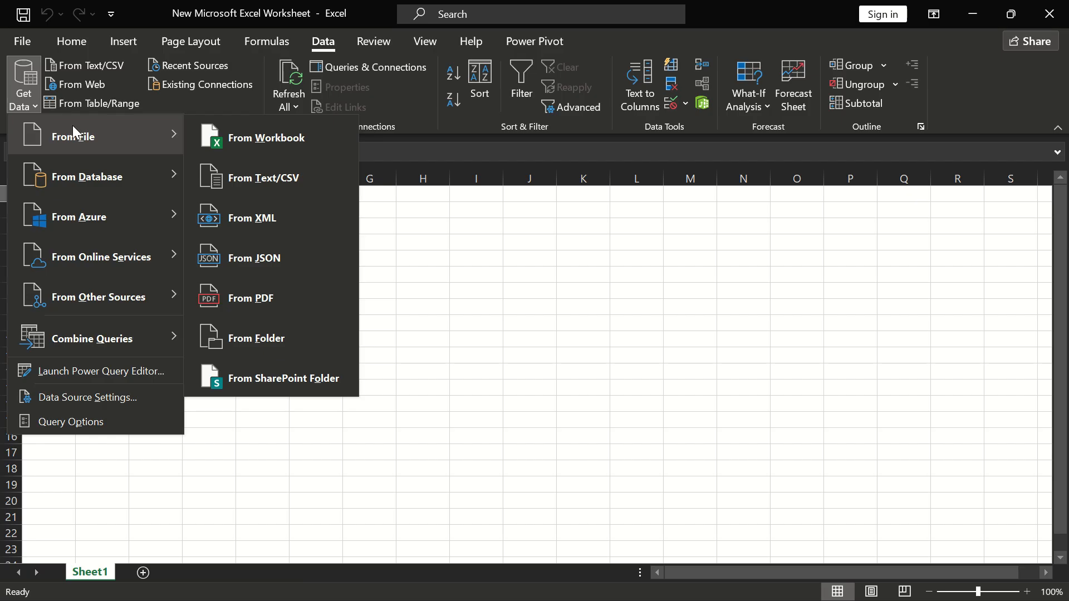
pyautogui.moveTo(72, 179)
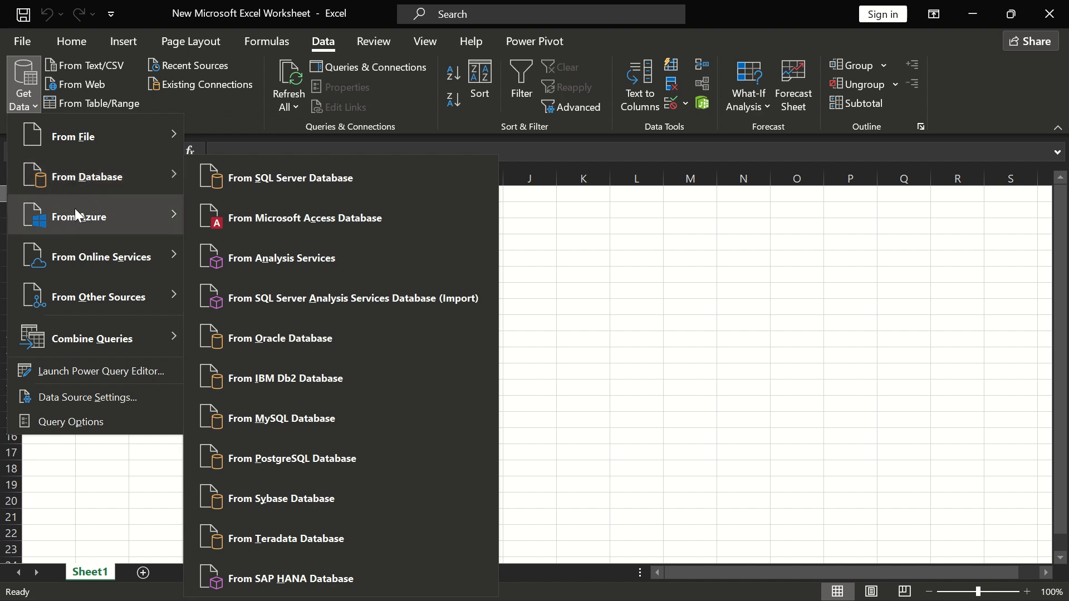
pyautogui.moveTo(76, 211)
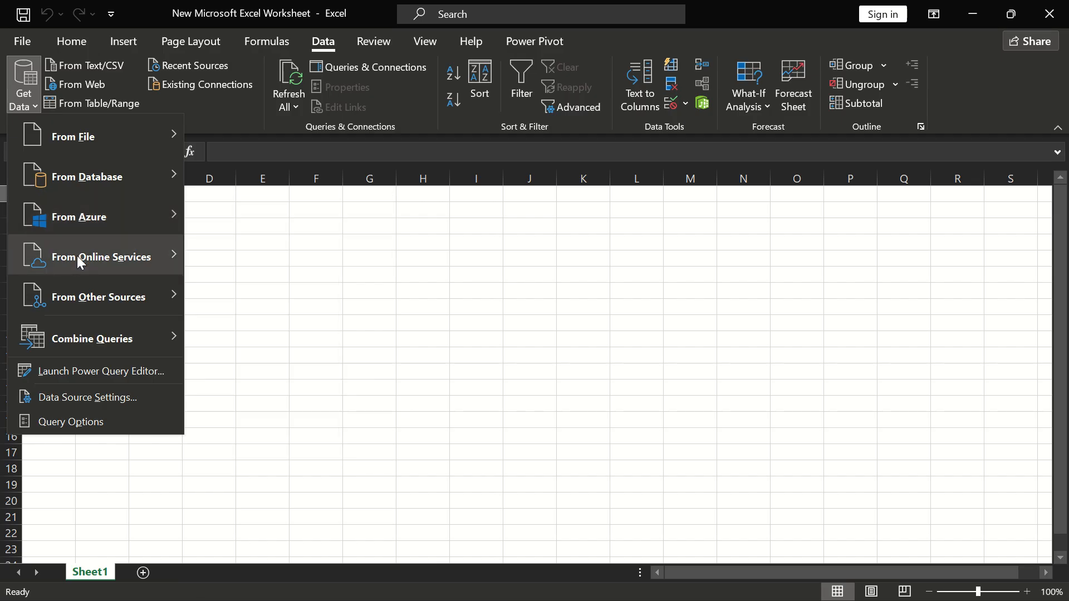
pyautogui.moveTo(77, 255)
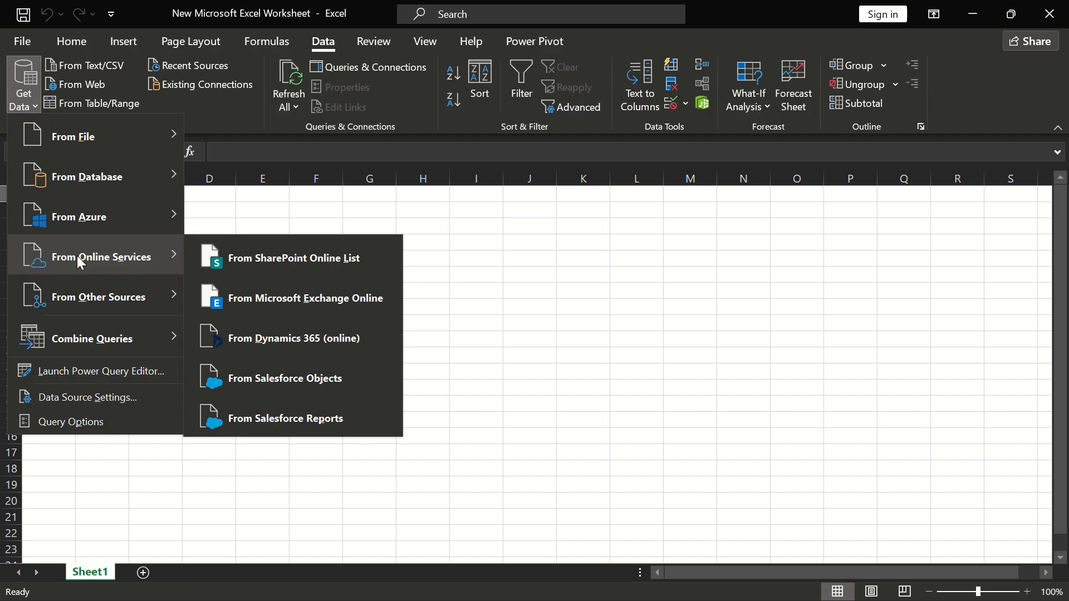
pyautogui.moveTo(91, 289)
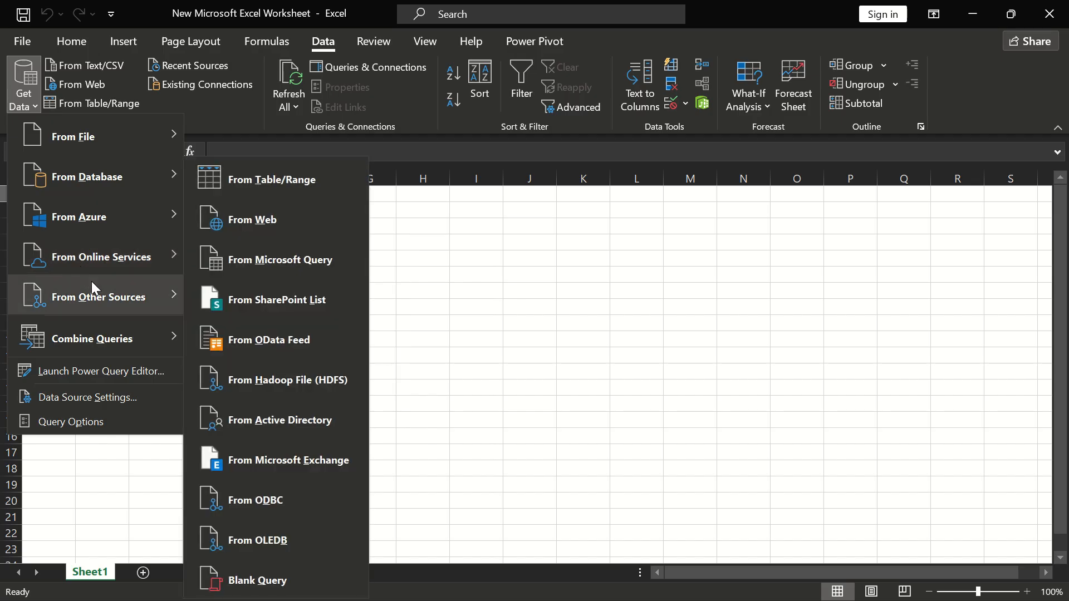
pyautogui.click(302, 218)
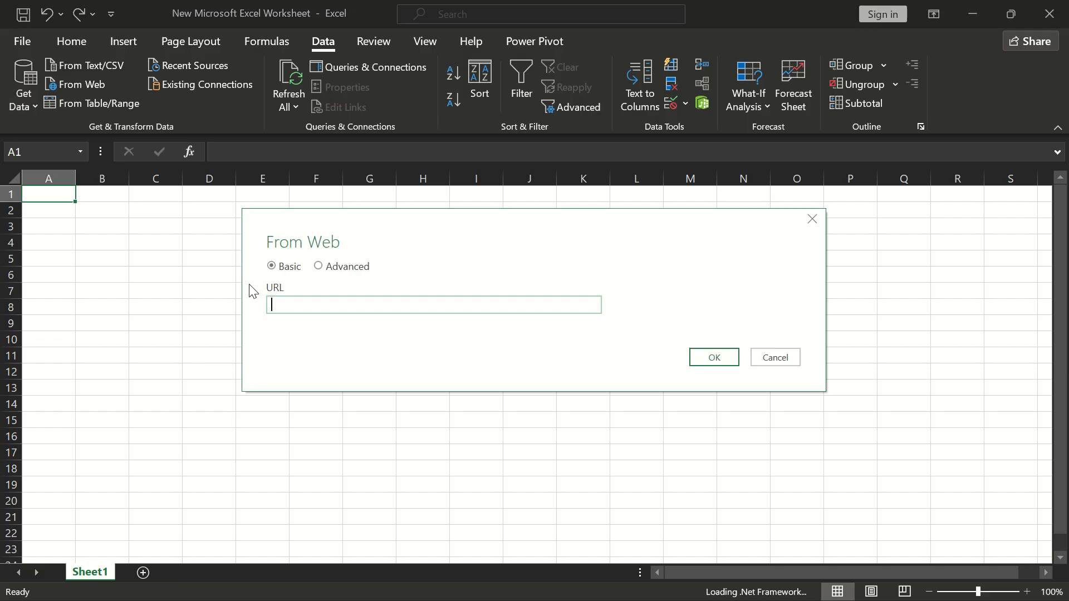
pyautogui.click(331, 304)
pyautogui.click(774, 360)
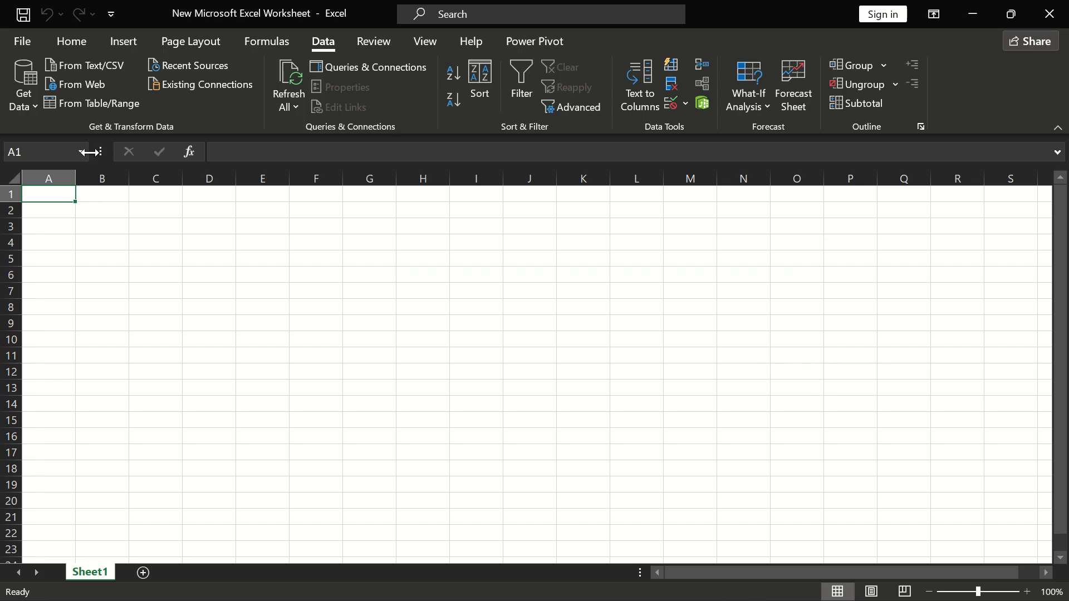
pyautogui.click(28, 100)
pyautogui.moveTo(63, 132)
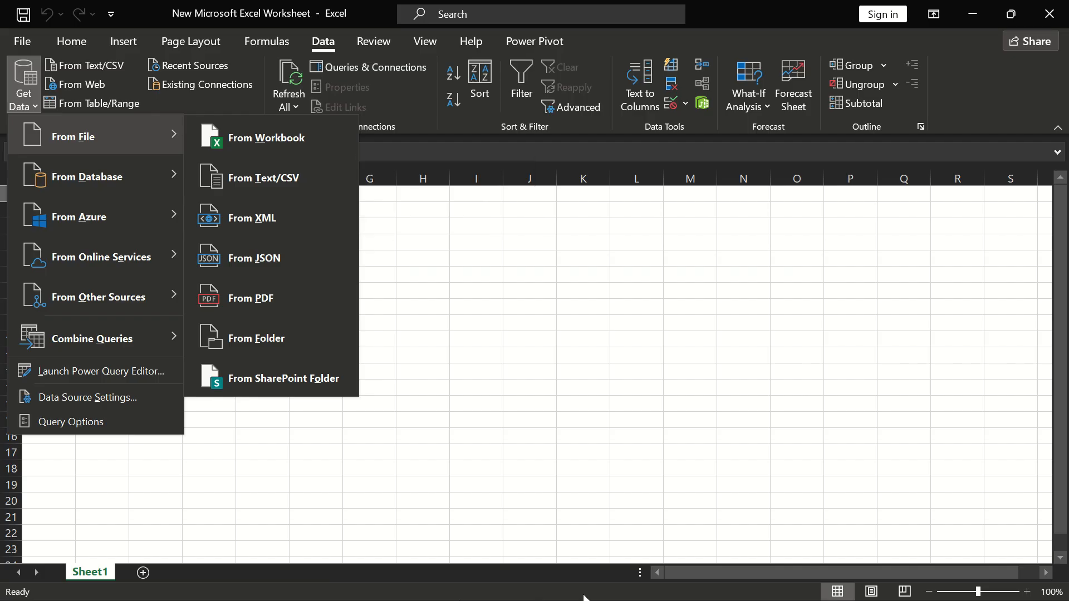
pyautogui.click(476, 484)
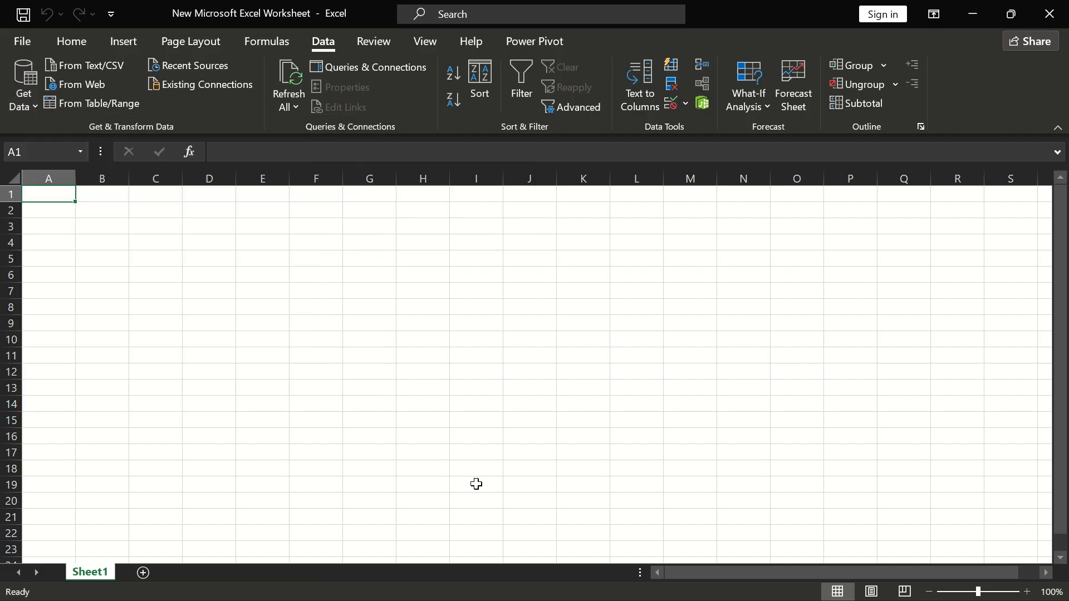
pyautogui.press('super')
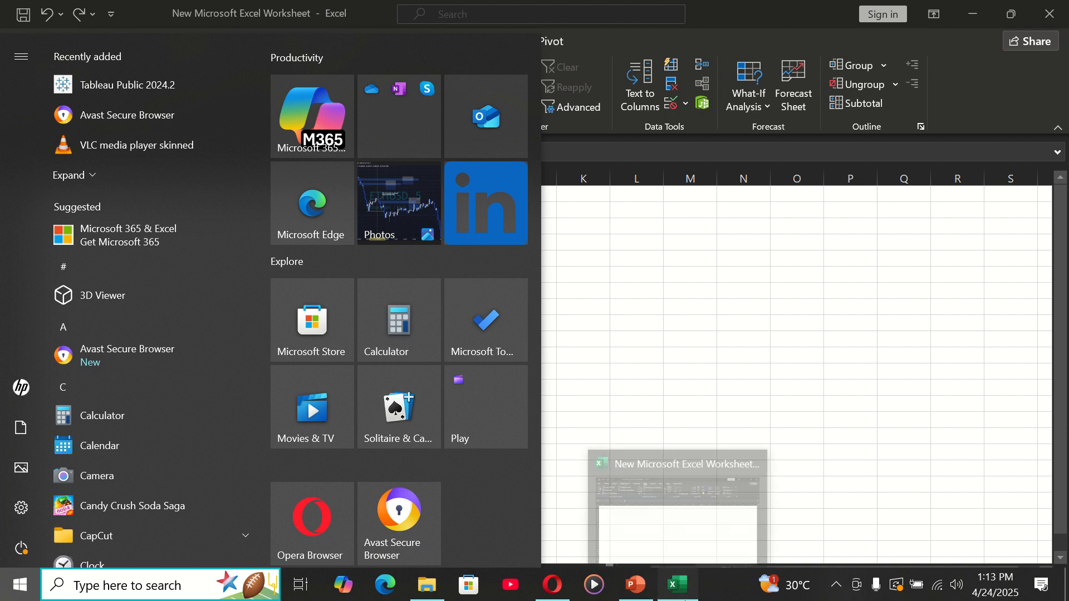
pyautogui.click(684, 598)
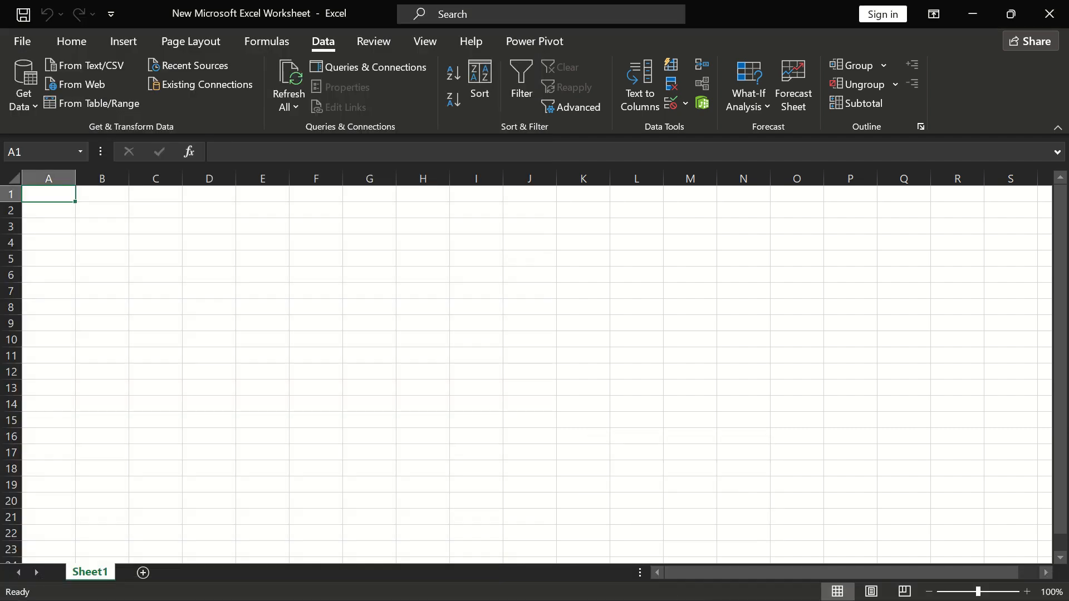
pyautogui.press('super')
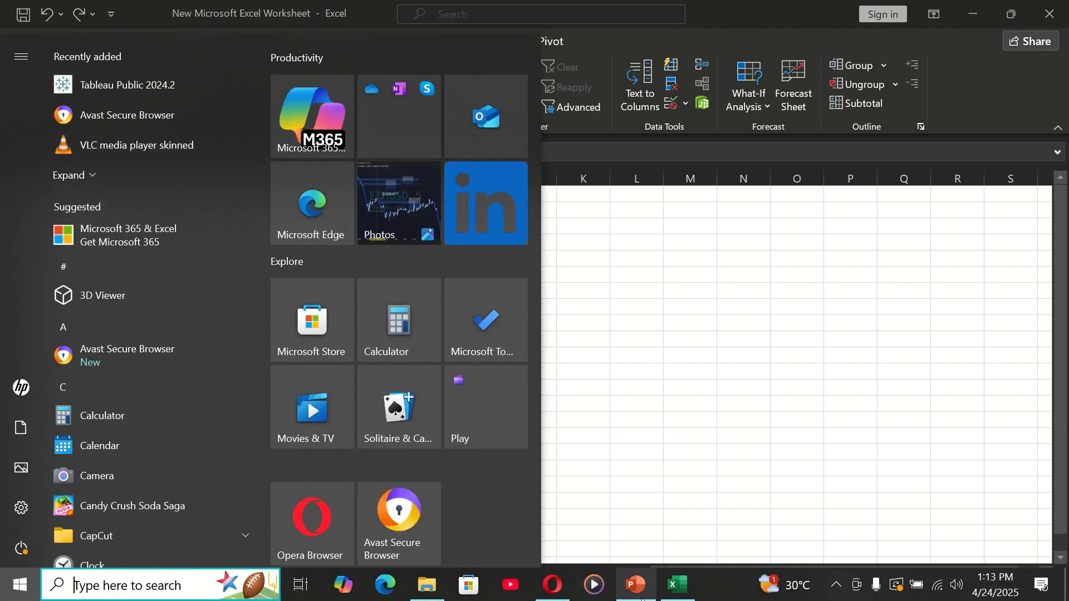
pyautogui.click(426, 586)
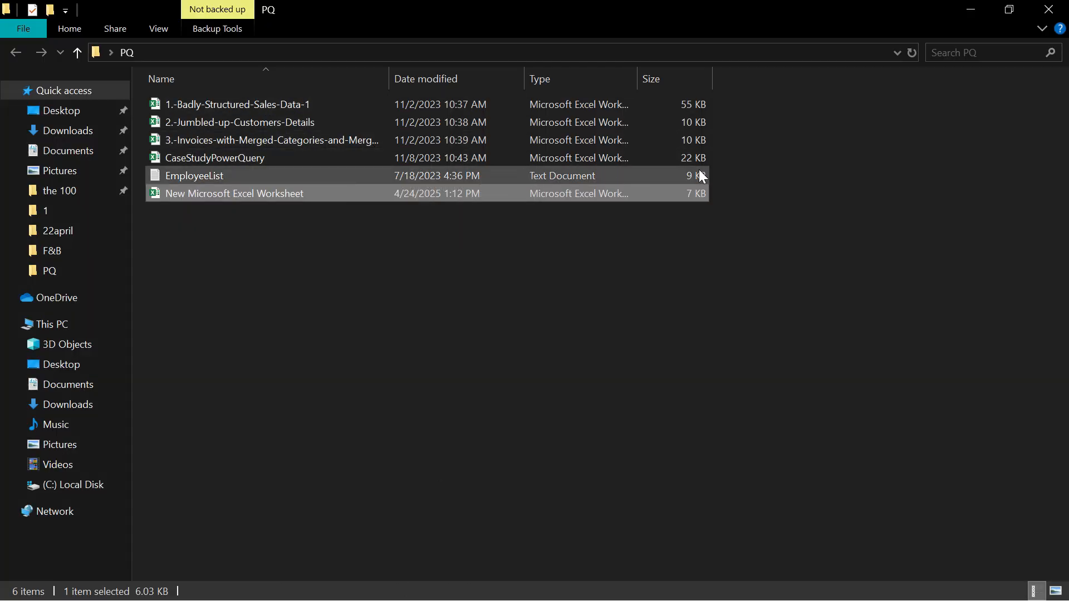
pyautogui.click(975, 7)
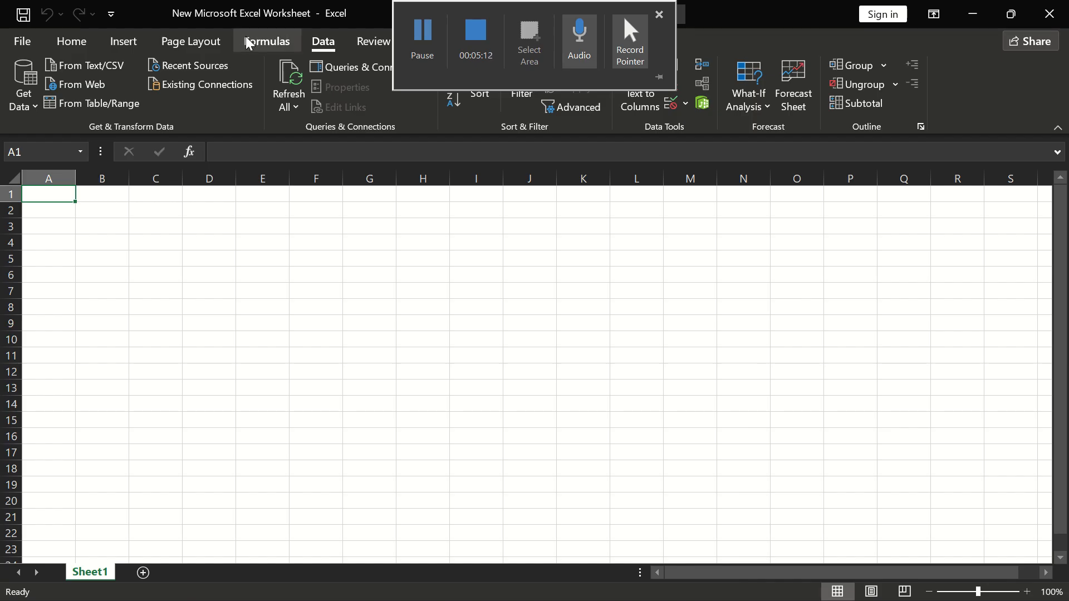
# - Import the EmployeeList text file from the PQ folder on the Desktop as a Text/CSV data source
pyautogui.click(29, 88)
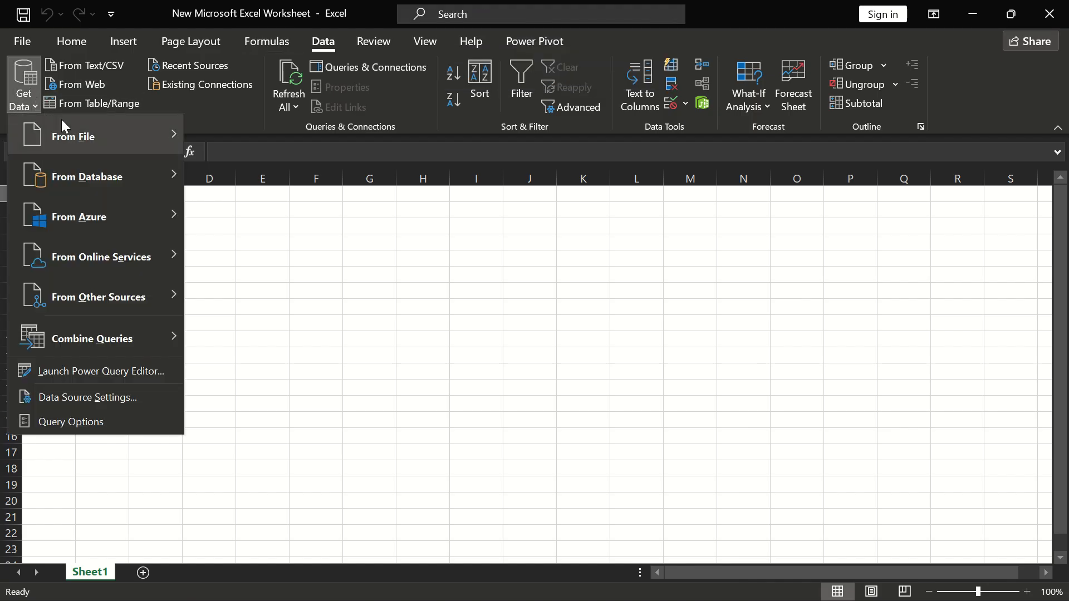
pyautogui.moveTo(62, 120)
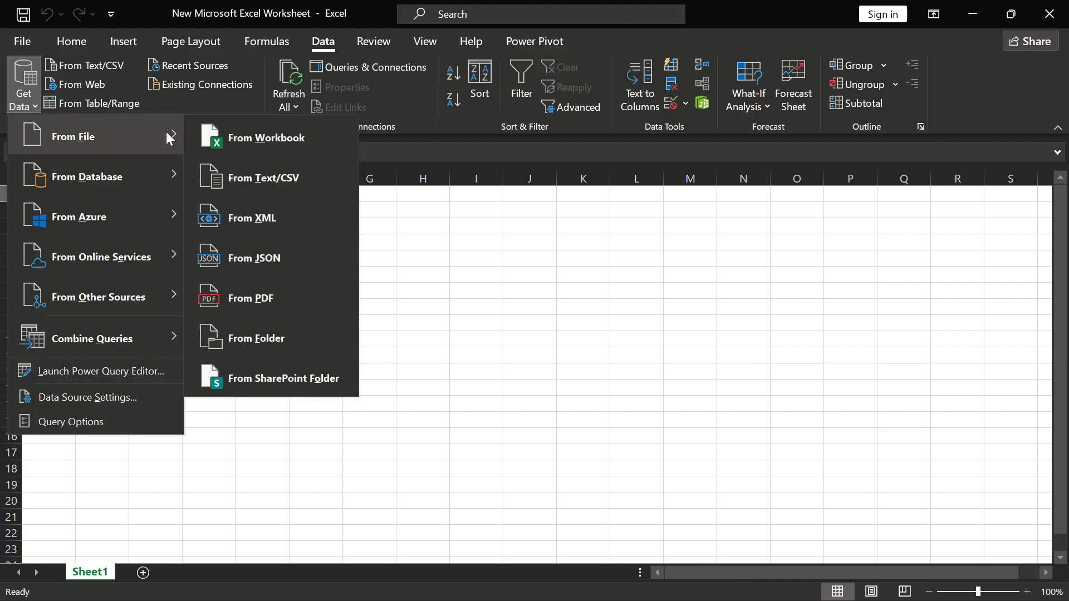
pyautogui.click(252, 174)
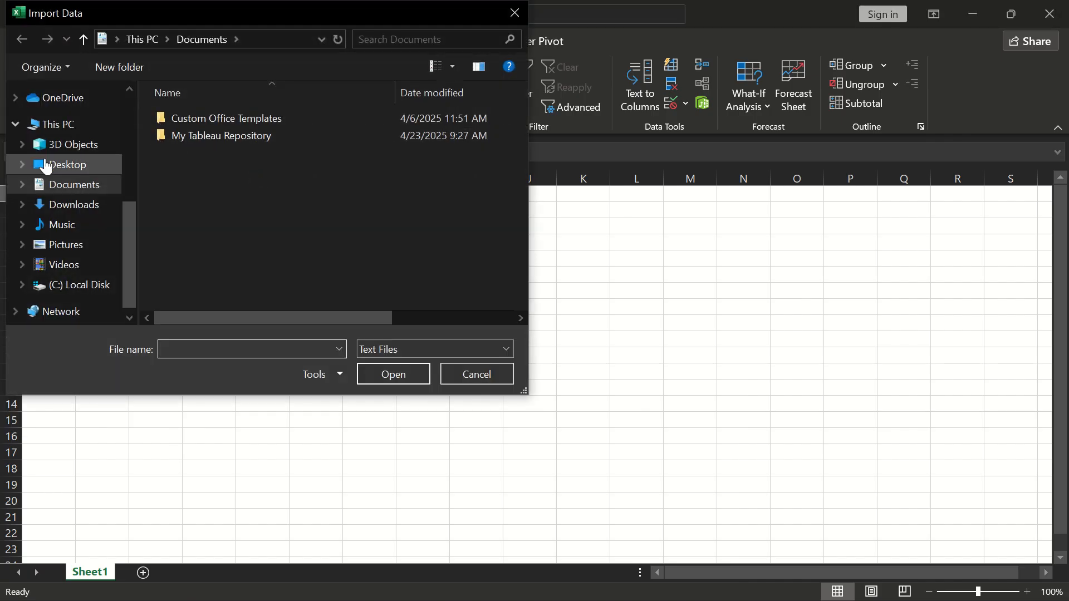
pyautogui.click(46, 167)
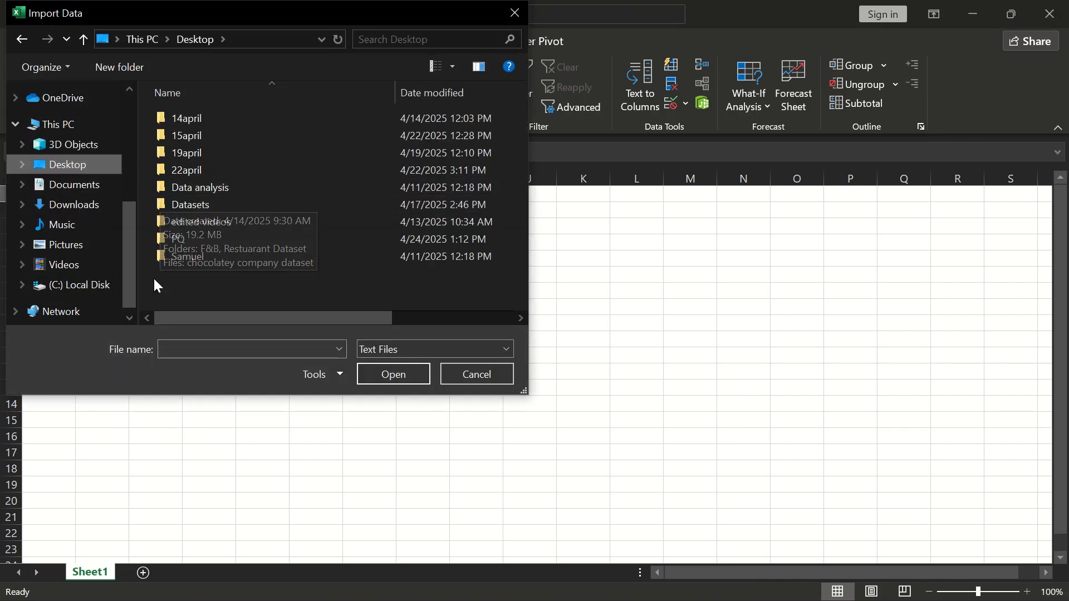
pyautogui.doubleClick(165, 236)
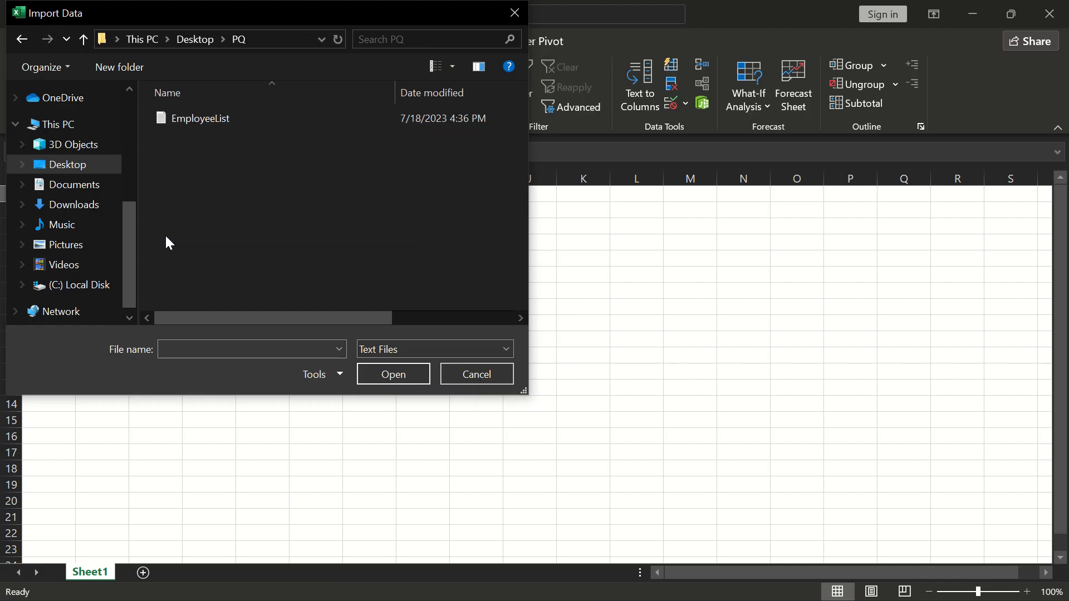
pyautogui.click(275, 119)
pyautogui.doubleClick(275, 119)
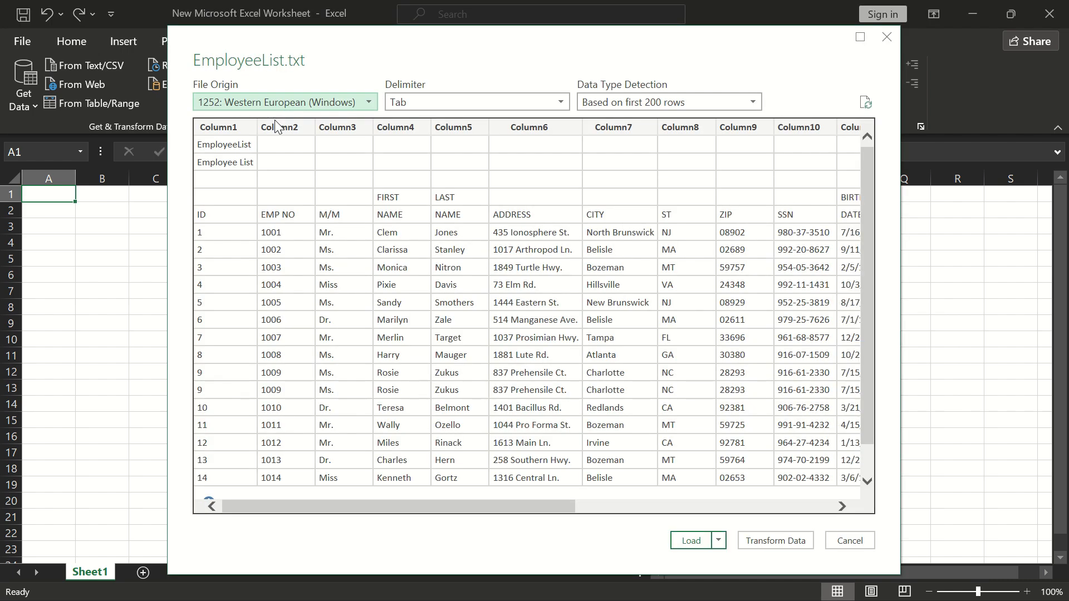
# - Open the previewed EmployeeList data for transformation in a maximized Power Query Editor and review all its columns
pyautogui.hscroll(5, 370, 289)
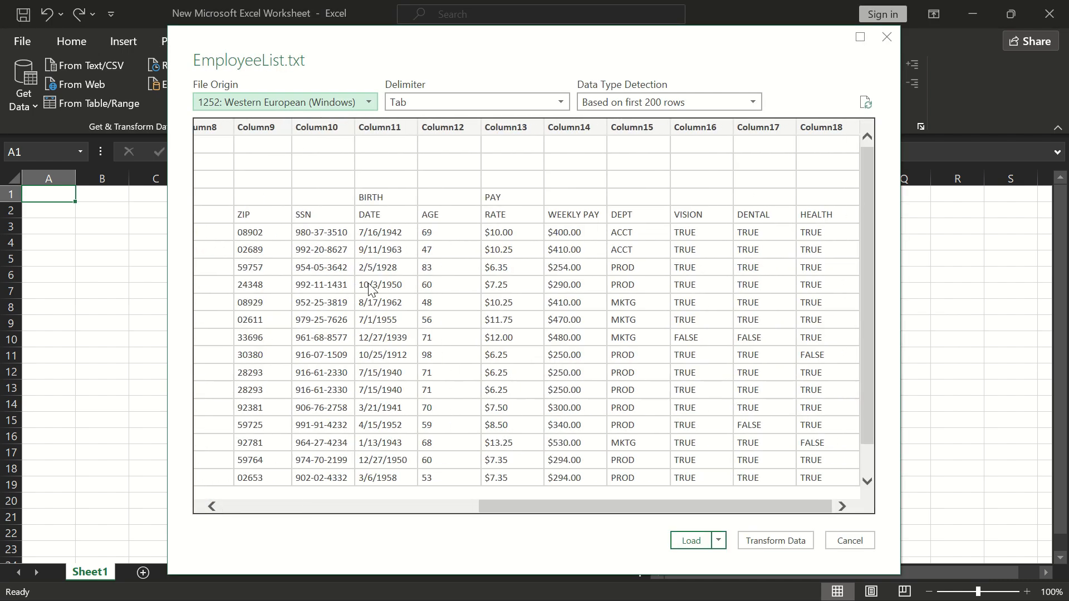
pyautogui.hscroll(-5, 370, 289)
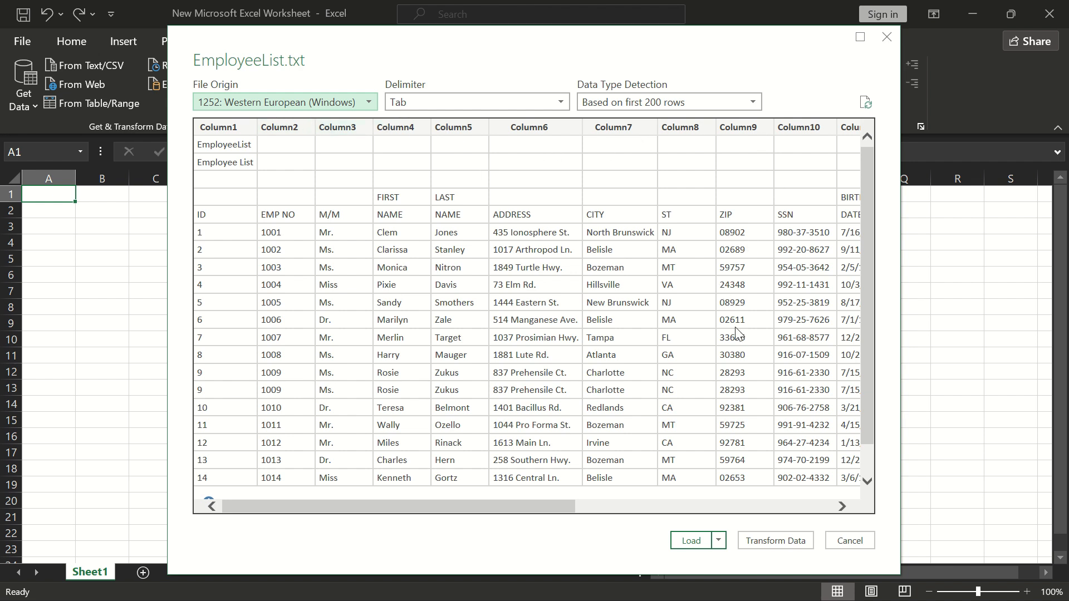
pyautogui.click(778, 545)
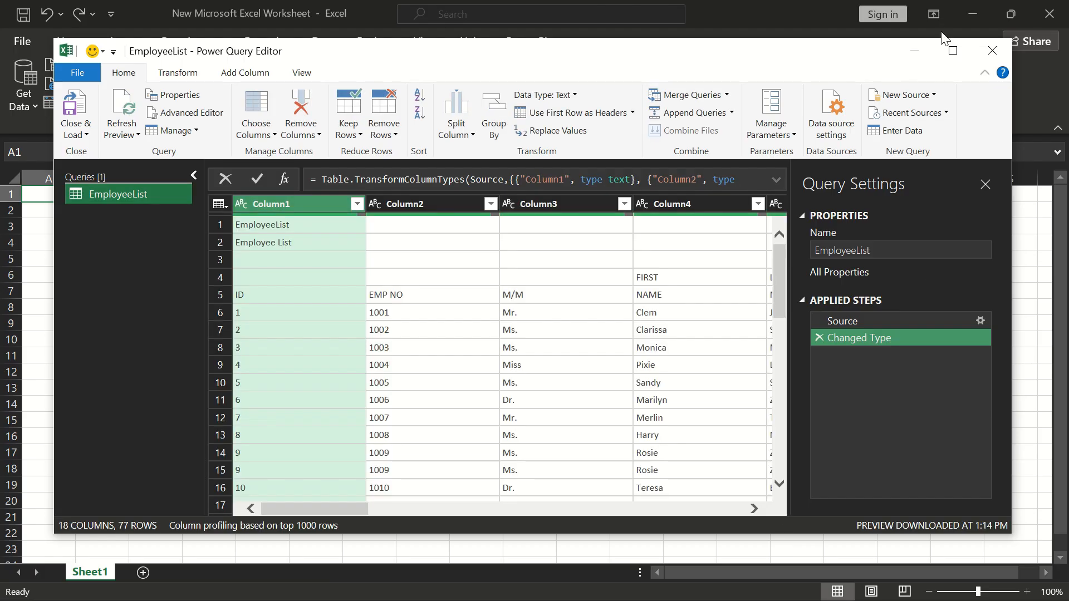
pyautogui.click(949, 53)
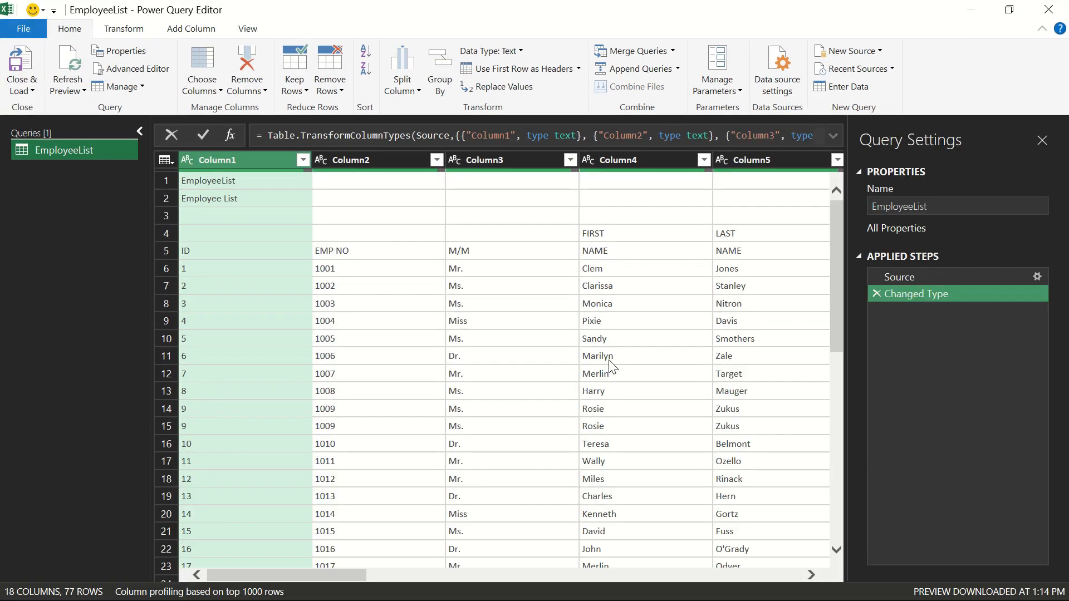
pyautogui.hscroll(5, 610, 369)
pyautogui.hscroll(-1, 612, 367)
pyautogui.hscroll(1, 612, 367)
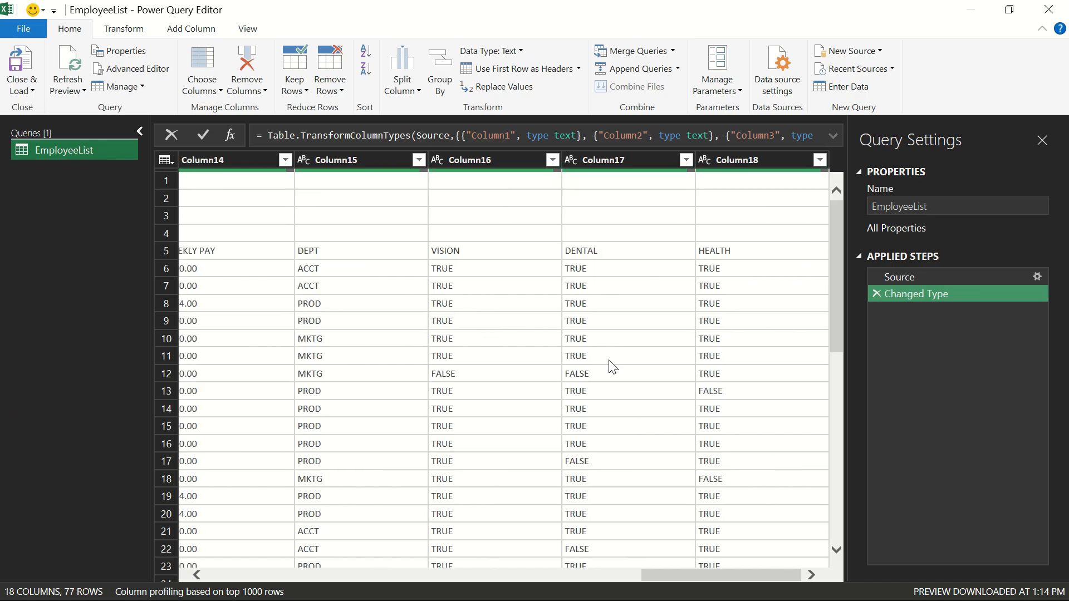
pyautogui.hscroll(-5, 612, 367)
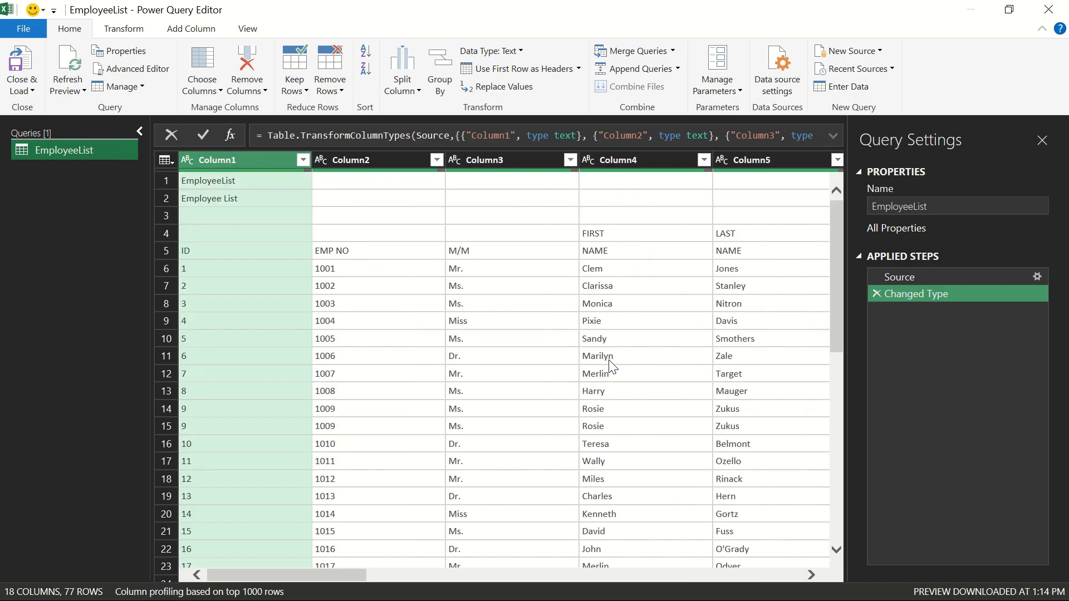
# - Examine the title rows, blank row and split column headings above the employee records across the columns
pyautogui.click(494, 396)
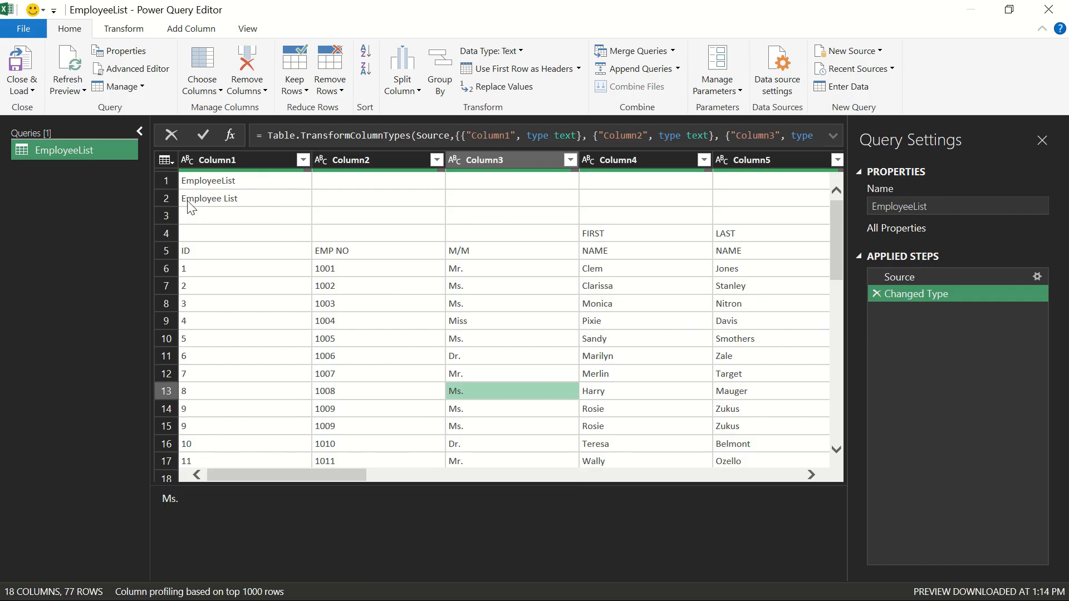
pyautogui.click(261, 158)
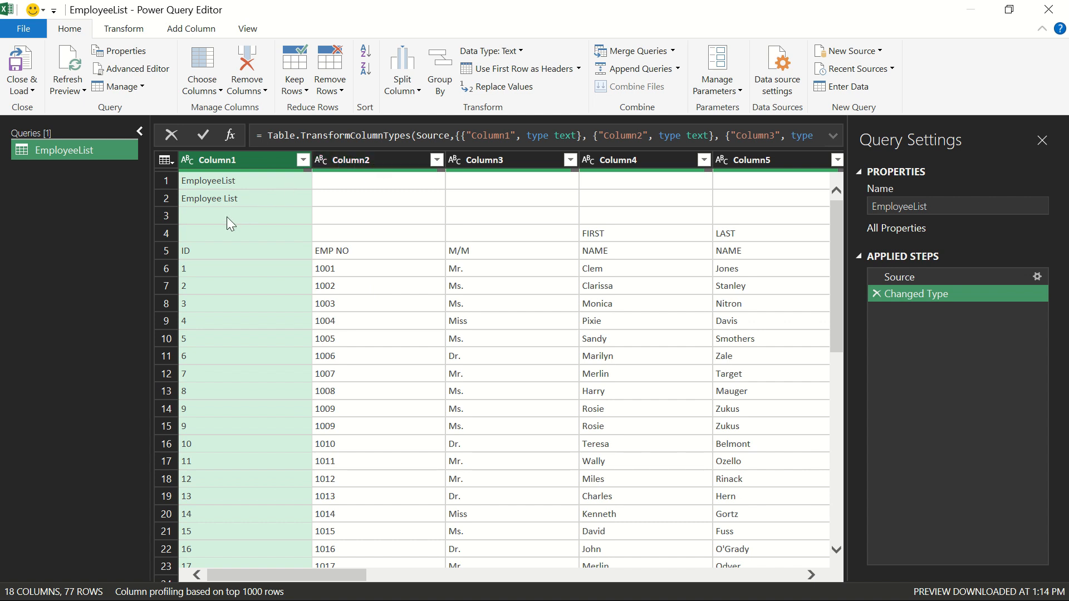
pyautogui.click(158, 217)
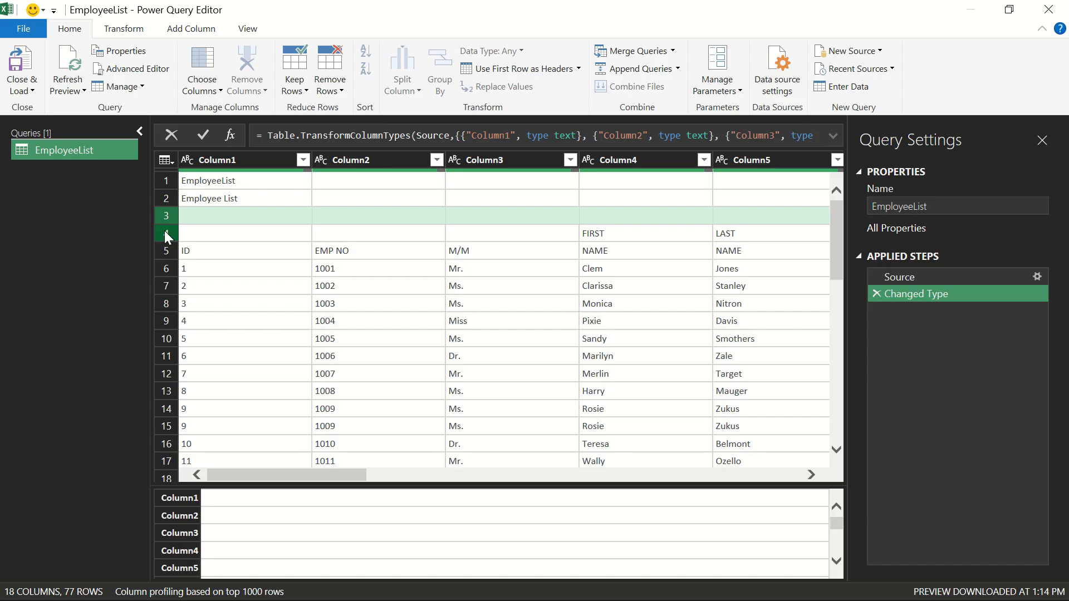
pyautogui.click(166, 234)
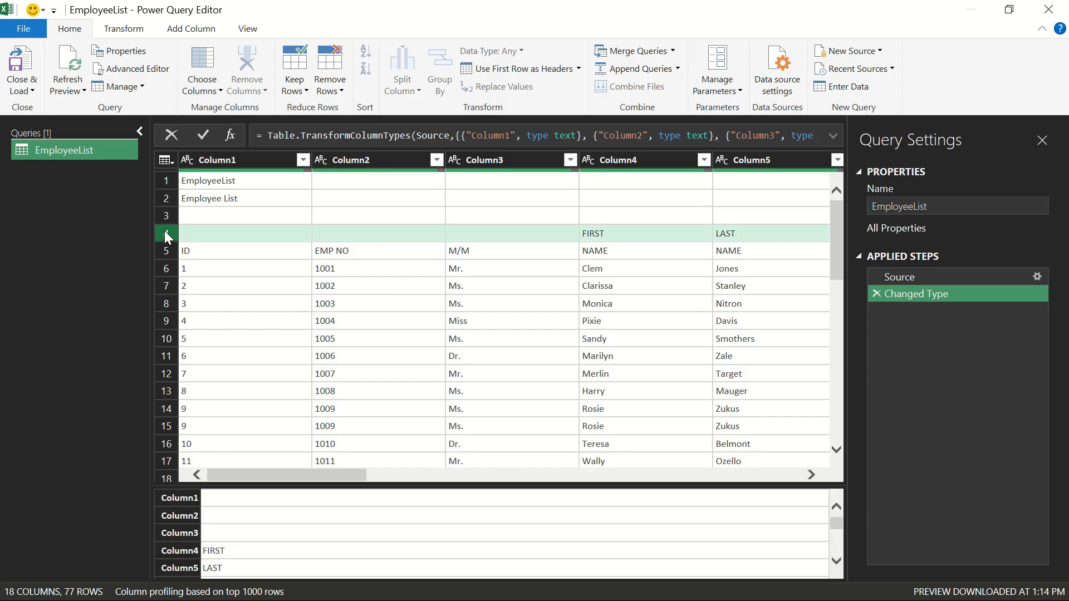
pyautogui.click(165, 221)
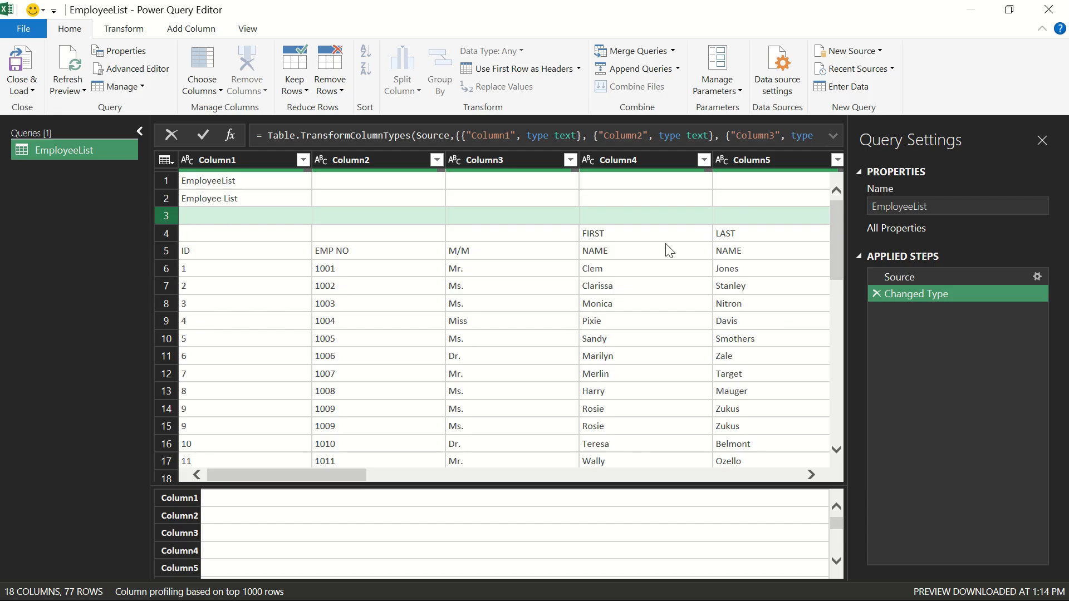
pyautogui.hscroll(3, 413, 253)
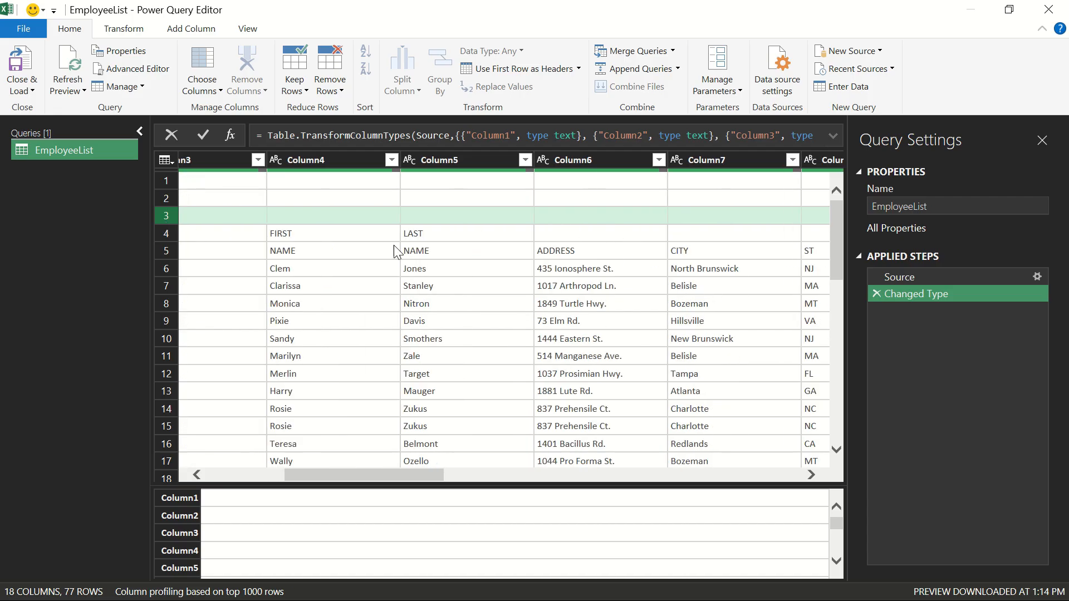
pyautogui.click(443, 229)
pyautogui.hscroll(6, 443, 229)
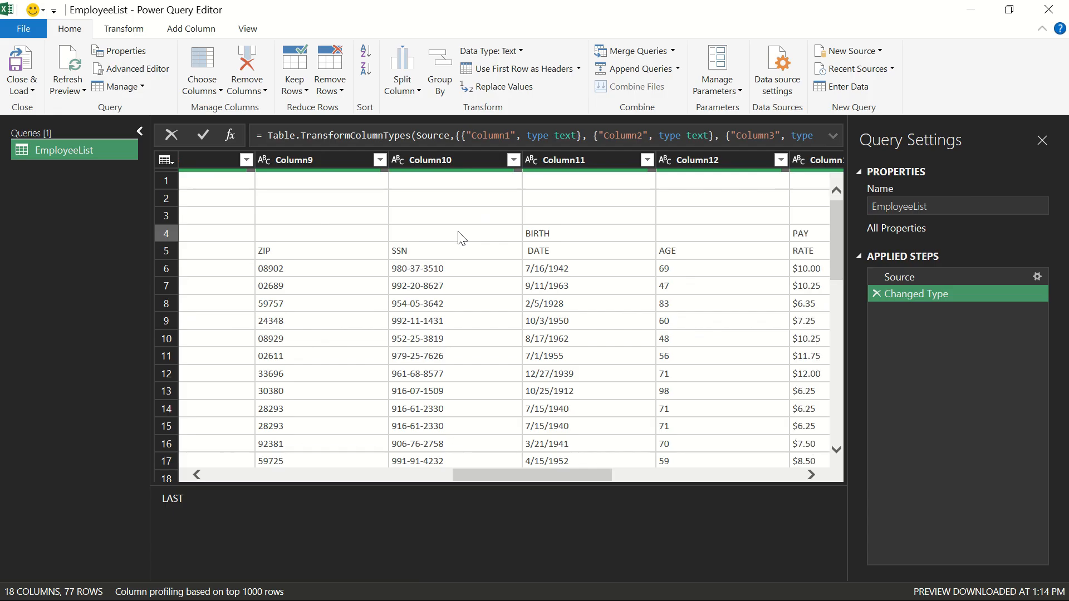
pyautogui.click(578, 230)
pyautogui.hscroll(3, 577, 229)
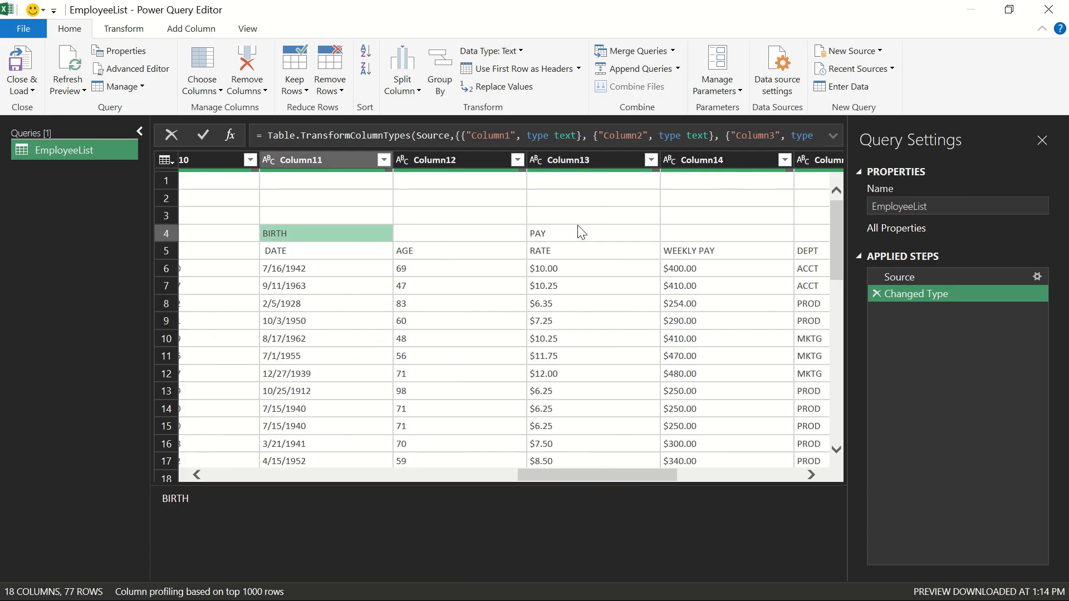
pyautogui.click(583, 232)
pyautogui.hscroll(-10, 585, 233)
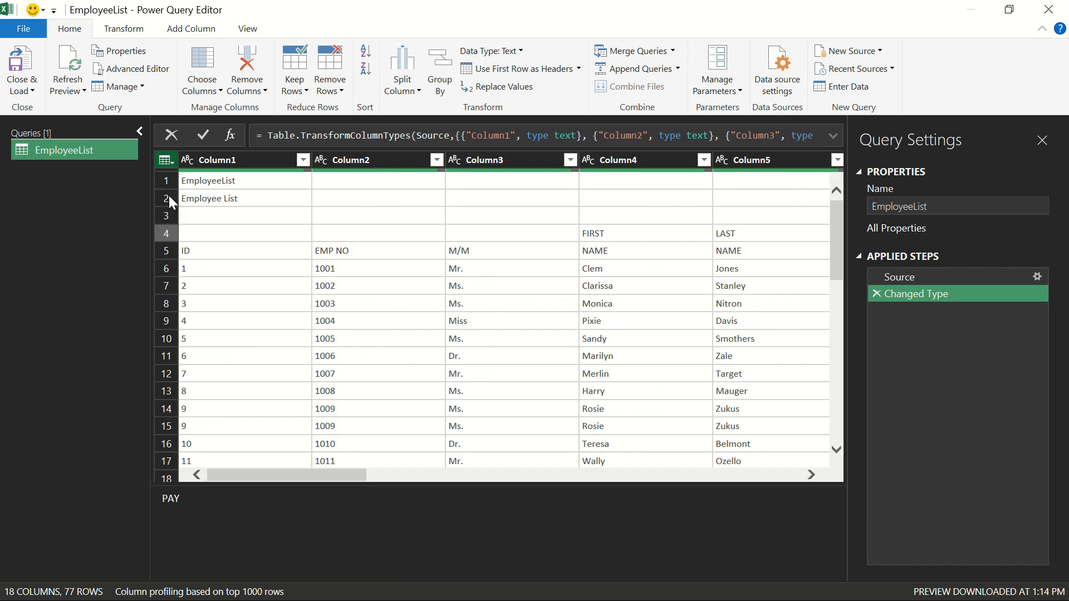
pyautogui.click(161, 249)
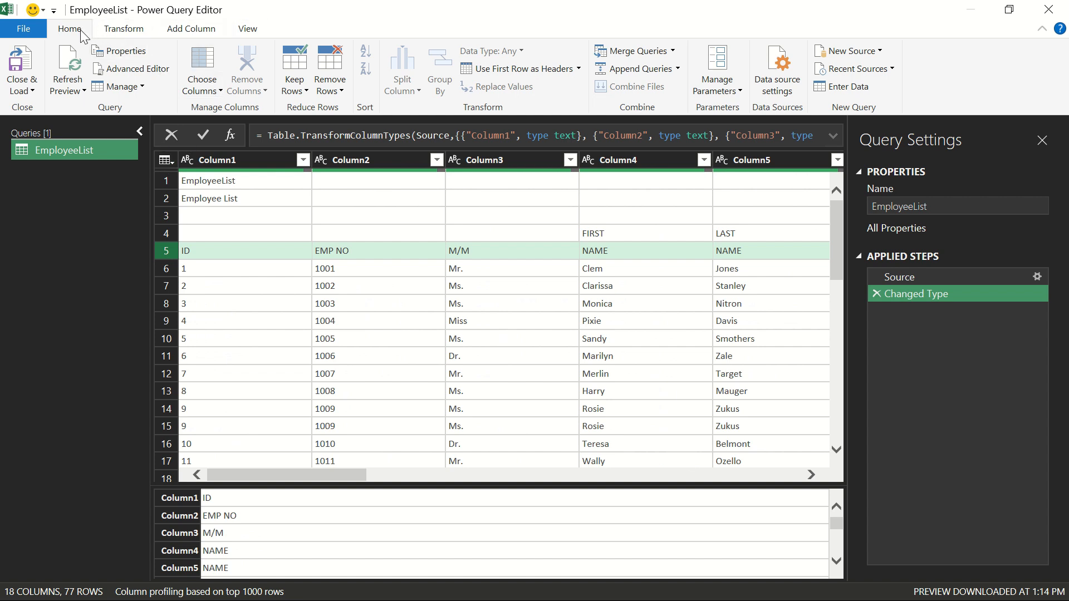
# - Remove the top 4 rows from the EmployeeList query, leaving the ID and EMP NO heading row first
pyautogui.click(333, 96)
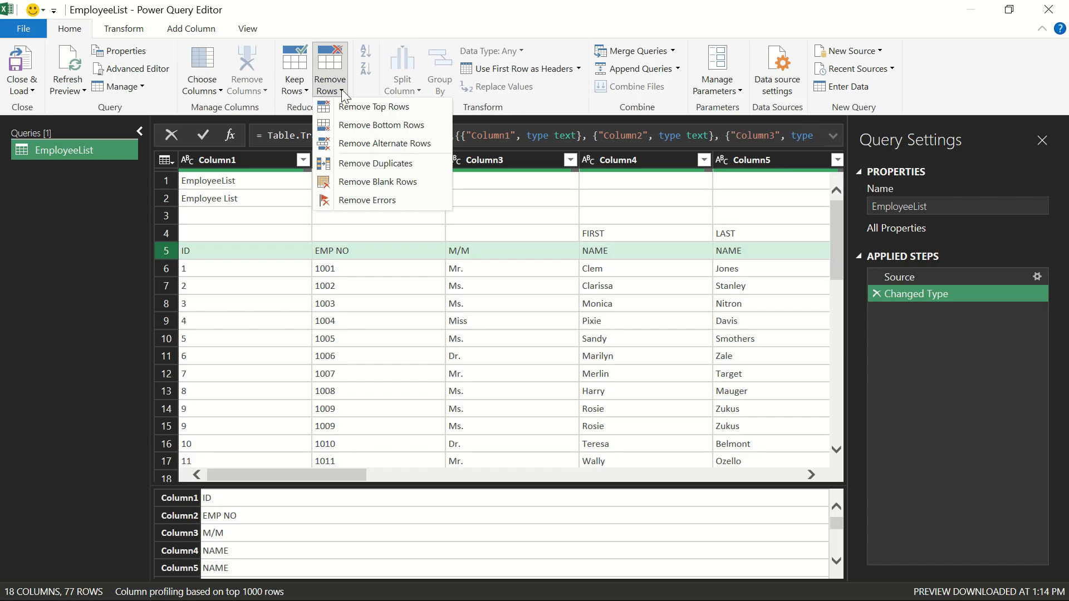
pyautogui.click(371, 107)
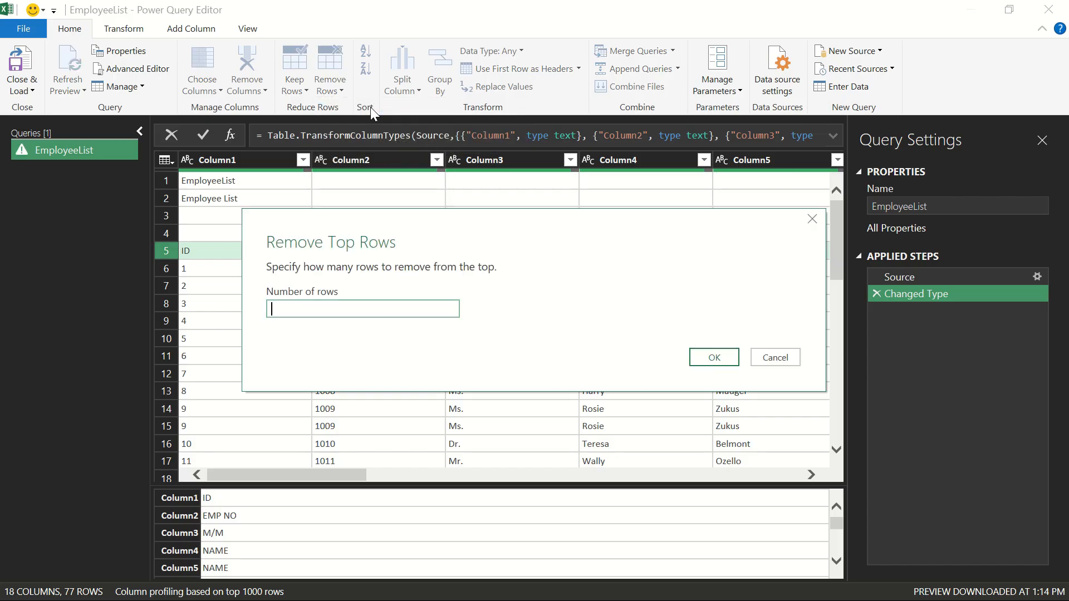
pyautogui.moveTo(332, 225); pyautogui.dragTo(280, 381)
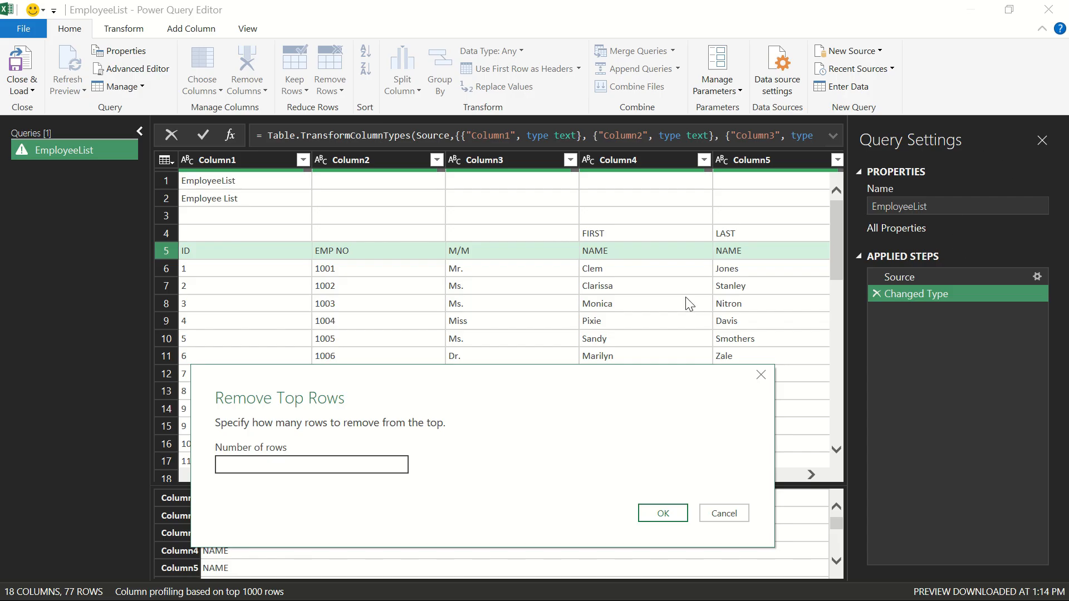
pyautogui.click(289, 461)
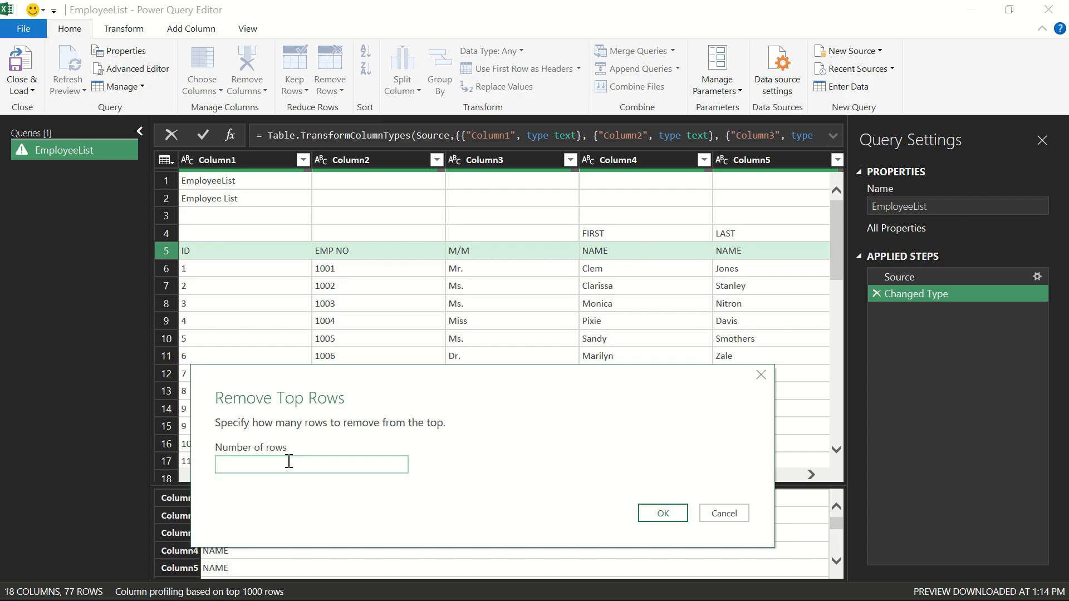
pyautogui.write('4')
pyautogui.click(663, 513)
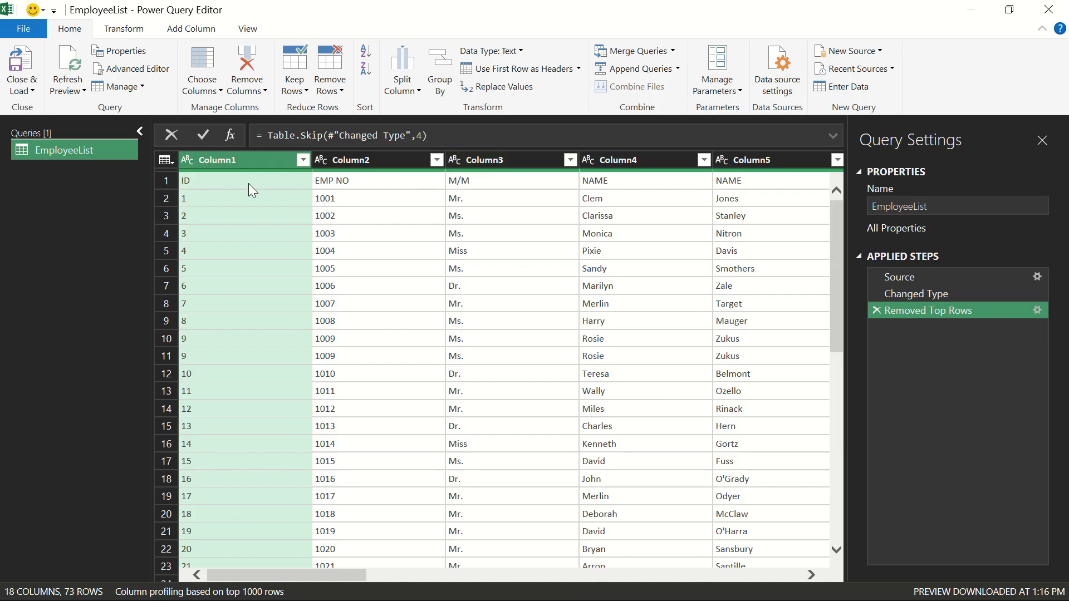
# - Check the heading row across the columns and promote the first row to column headers
pyautogui.click(165, 181)
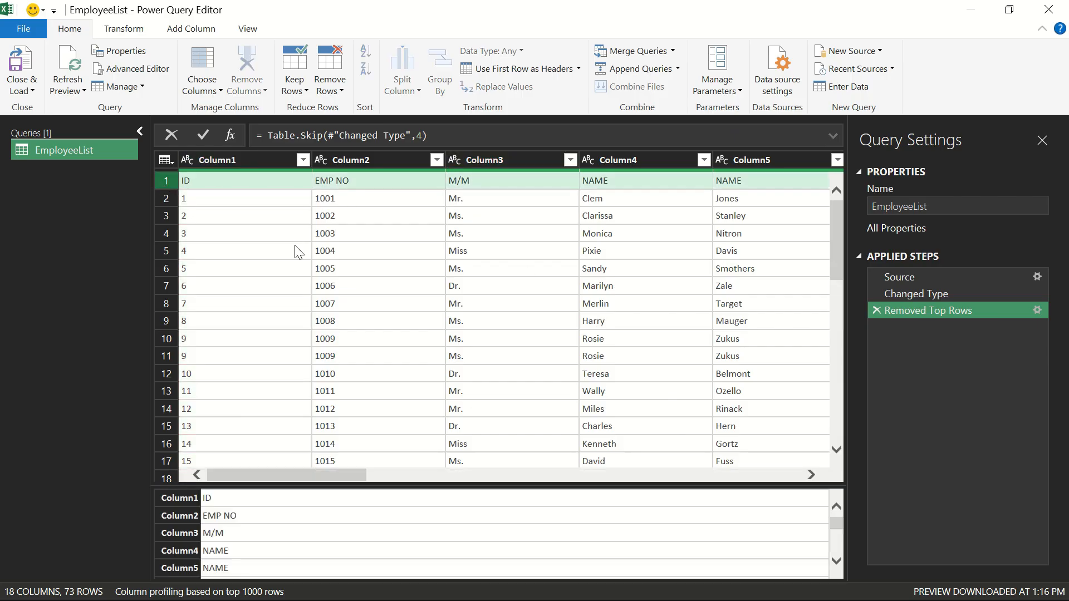
pyautogui.hscroll(5, 598, 334)
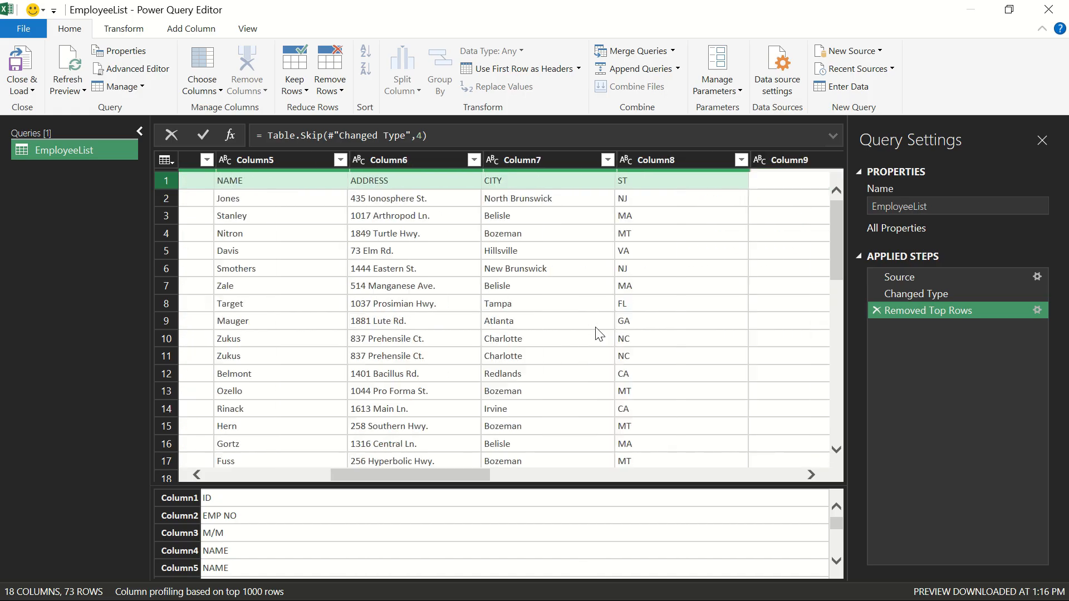
pyautogui.hscroll(-5, 512, 365)
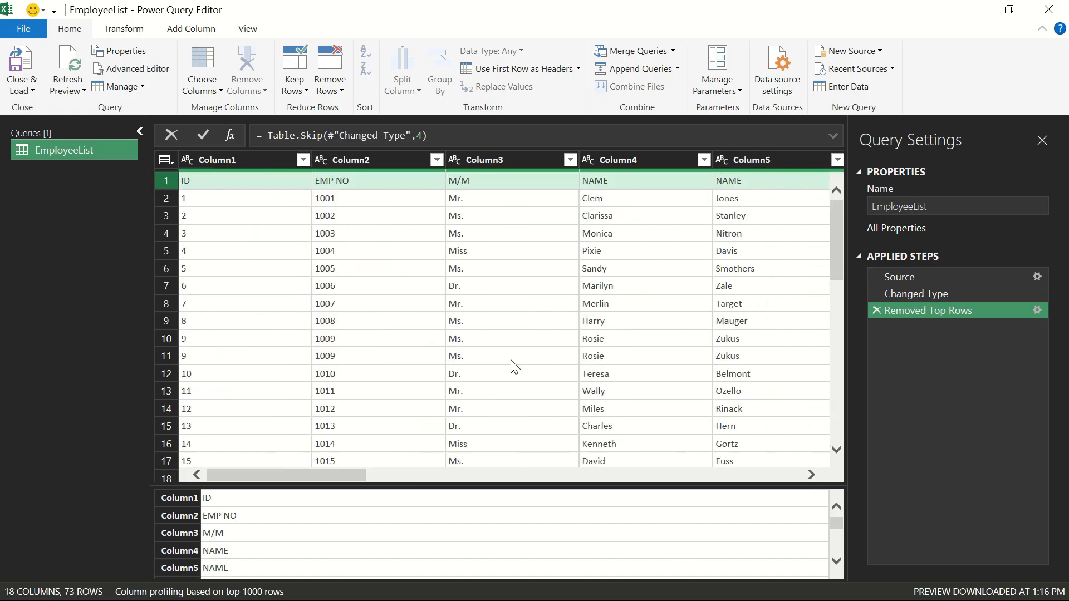
pyautogui.click(548, 70)
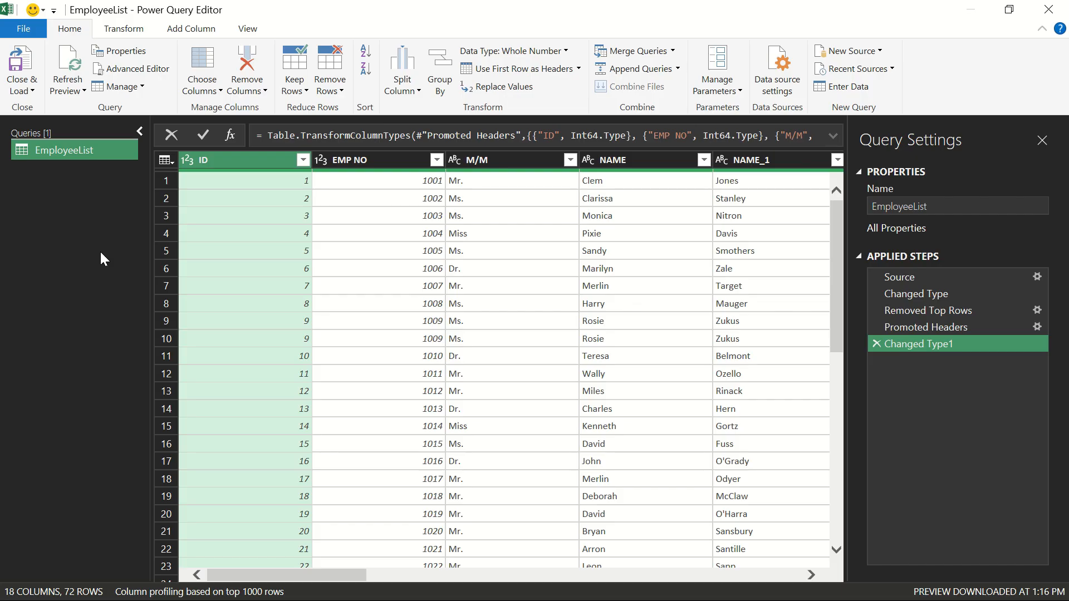
# - Rename the NAME column to First Name
pyautogui.hscroll(3, 399, 289)
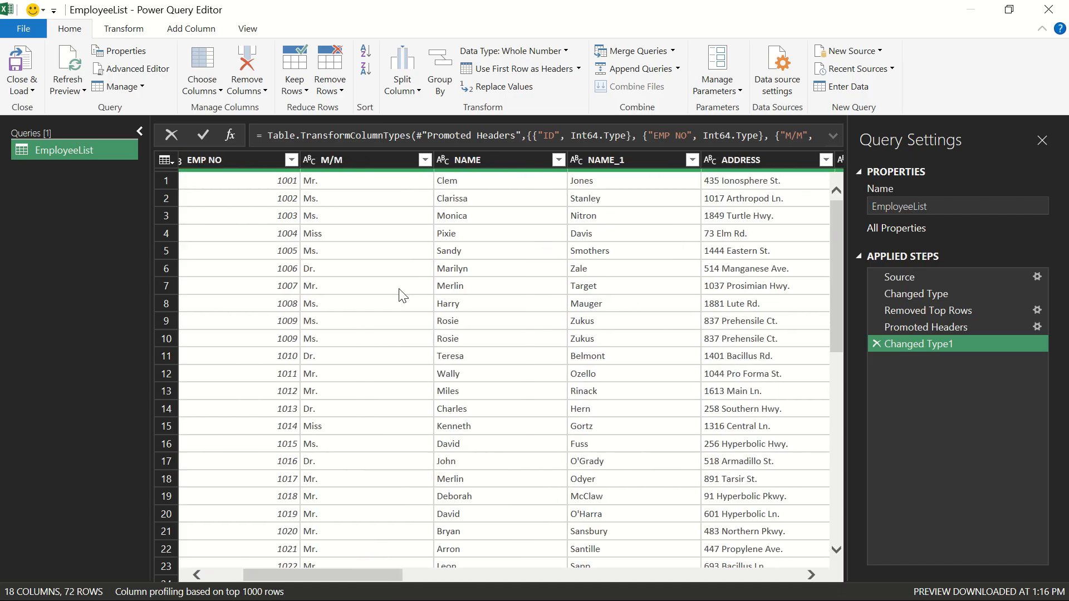
pyautogui.hscroll(-3, 399, 289)
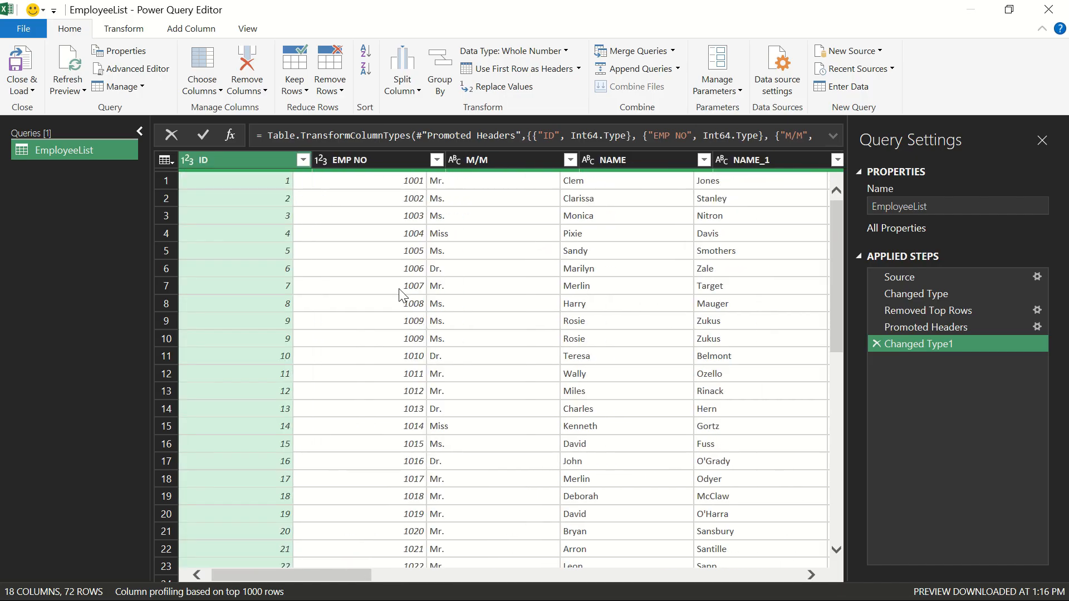
pyautogui.hscroll(3, 403, 295)
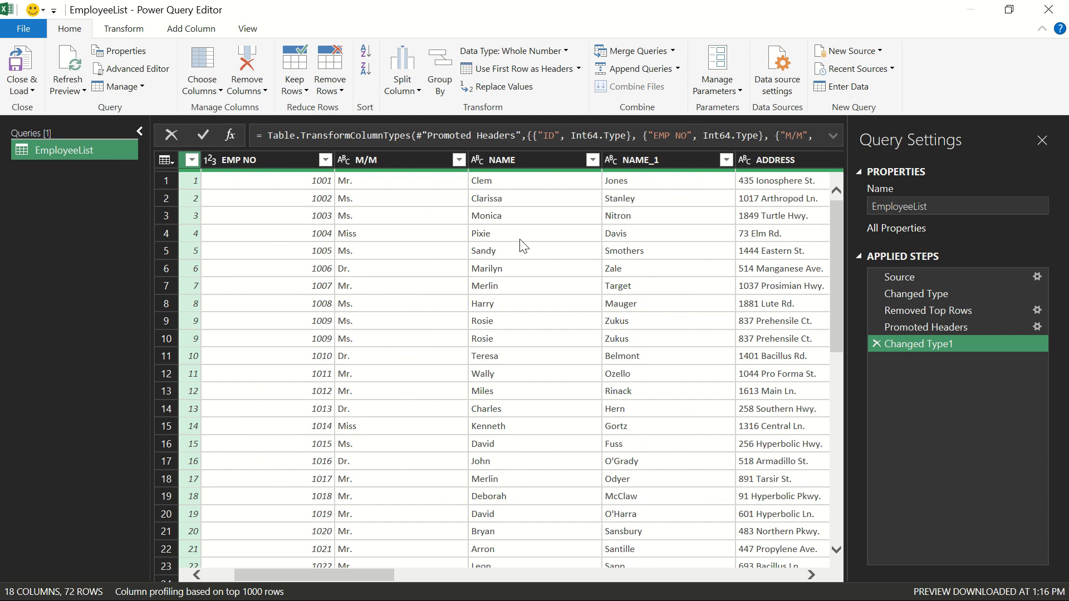
pyautogui.doubleClick(493, 165)
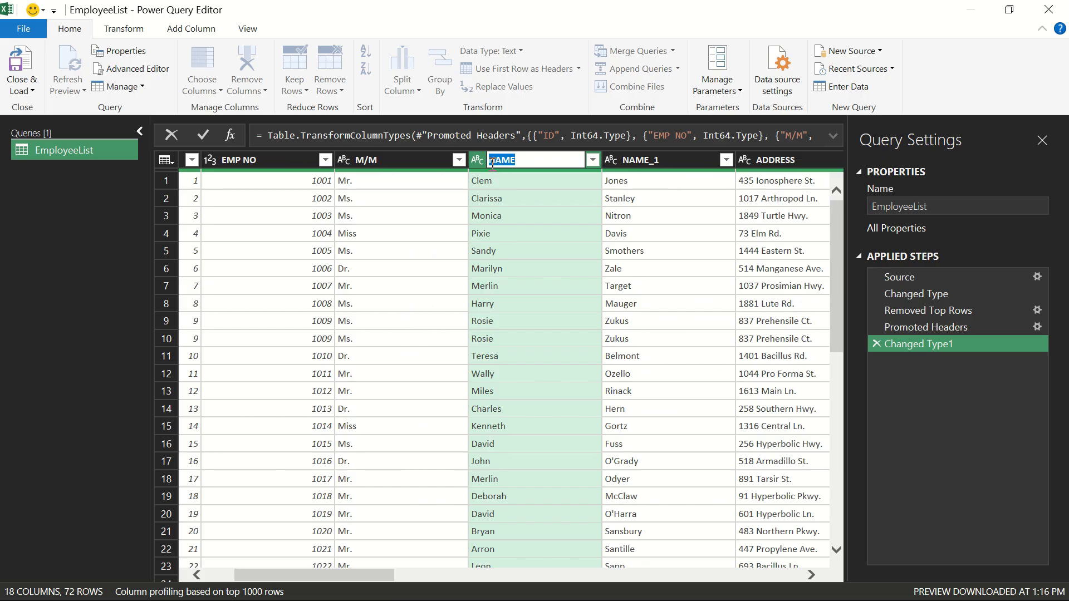
pyautogui.write('First Name')
pyautogui.click(497, 159)
pyautogui.write('r')
pyautogui.press('Return')
# - Rename the NAME_1 column to Last Name
pyautogui.doubleClick(650, 162)
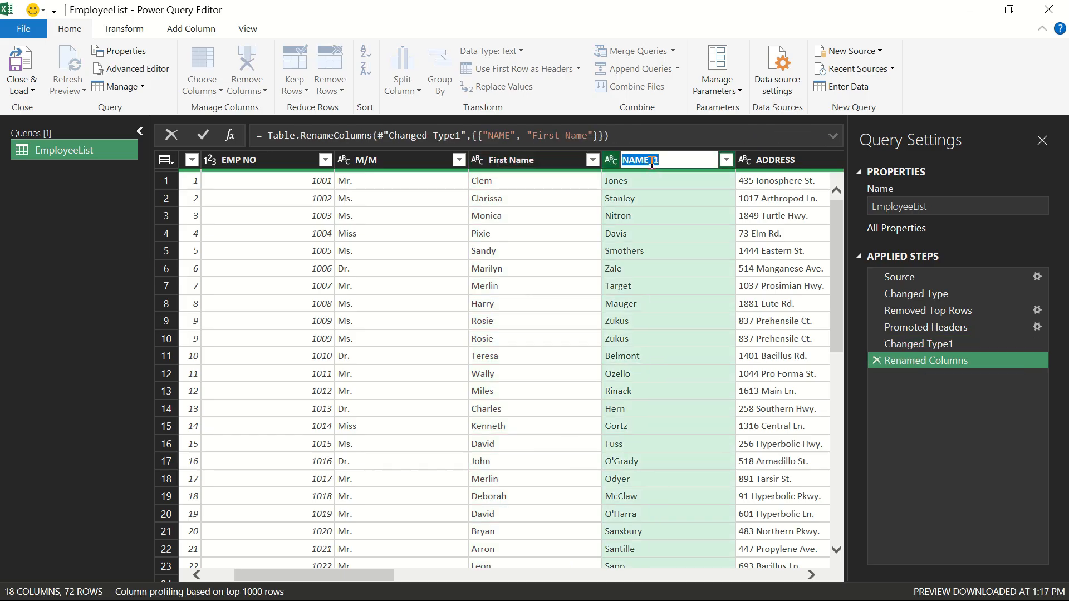
pyautogui.press('BackSpace')
pyautogui.press('Escape')
pyautogui.rightClick(650, 162)
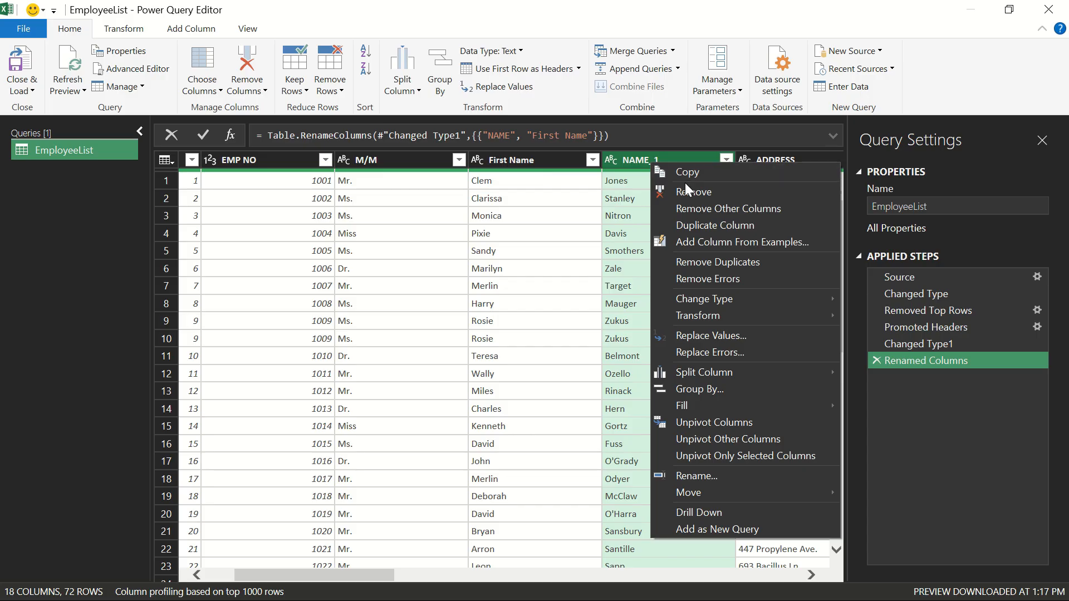
pyautogui.click(747, 476)
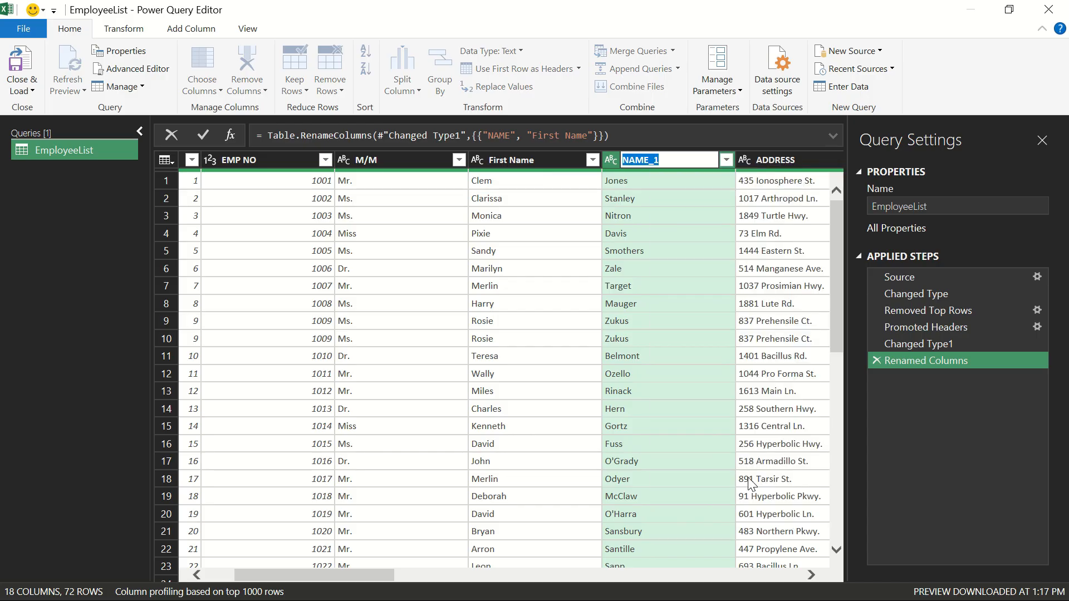
pyautogui.write('Last NAme')
pyautogui.press('BackSpace')
pyautogui.press('BackSpace')
pyautogui.press('BackSpace')
pyautogui.write('ame')
pyautogui.press('Return')
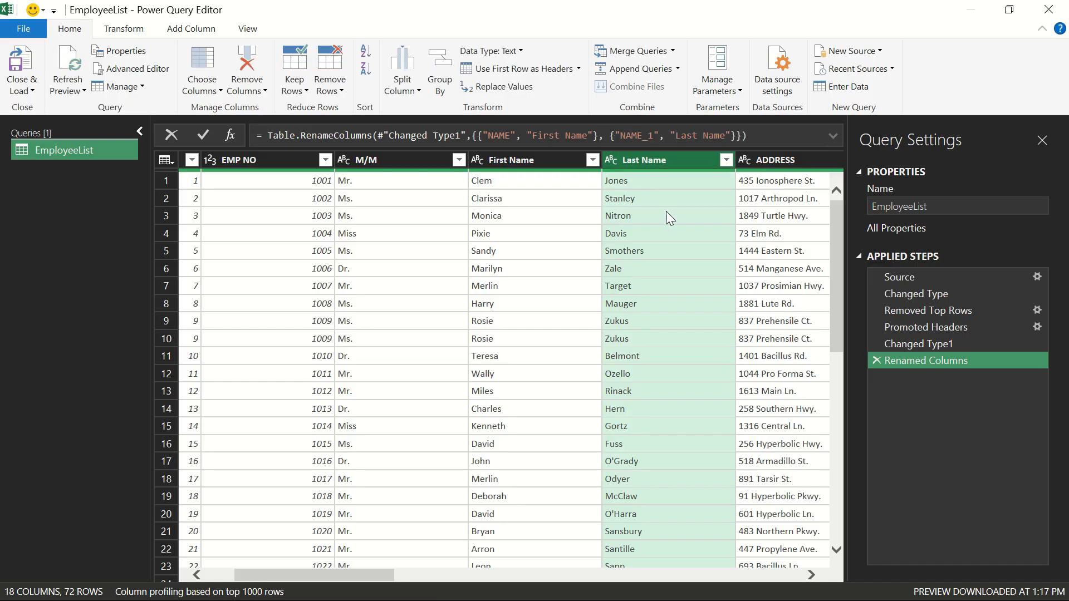
# - Rename the DATE column to Birth Date
pyautogui.hscroll(5, 666, 212)
pyautogui.hscroll(8, 669, 217)
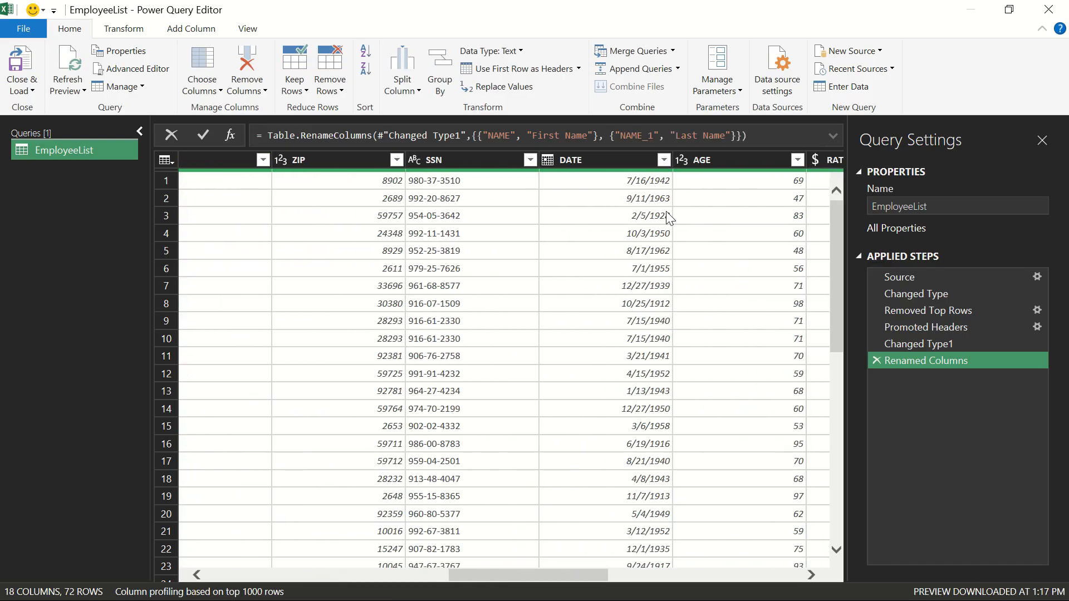
pyautogui.doubleClick(575, 161)
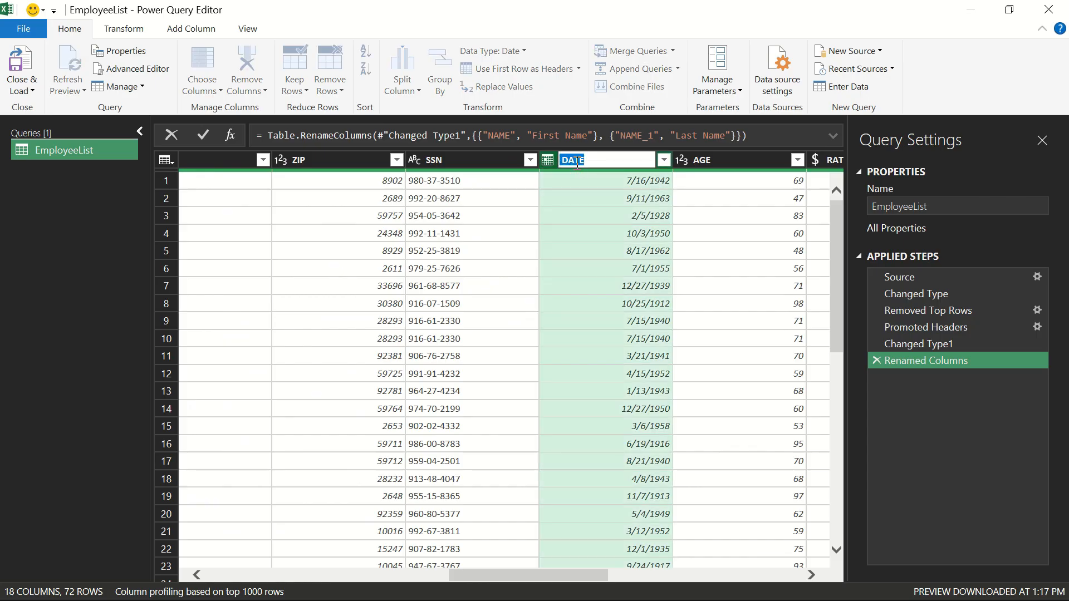
pyautogui.write('Birth Date')
pyautogui.press('Return')
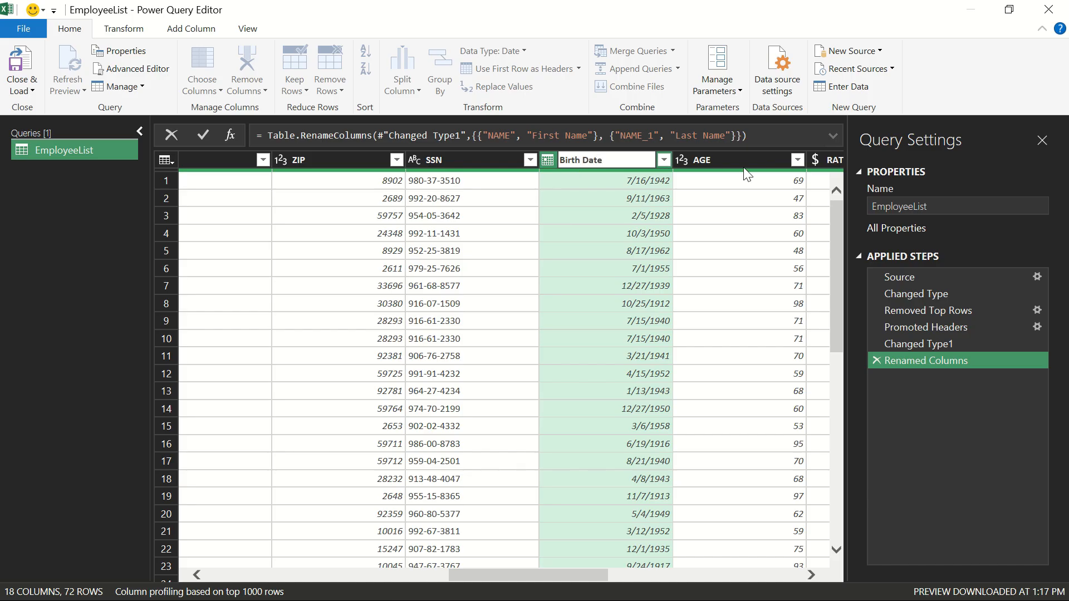
# - Rename the RATE column to Pay Rate
pyautogui.doubleClick(833, 162)
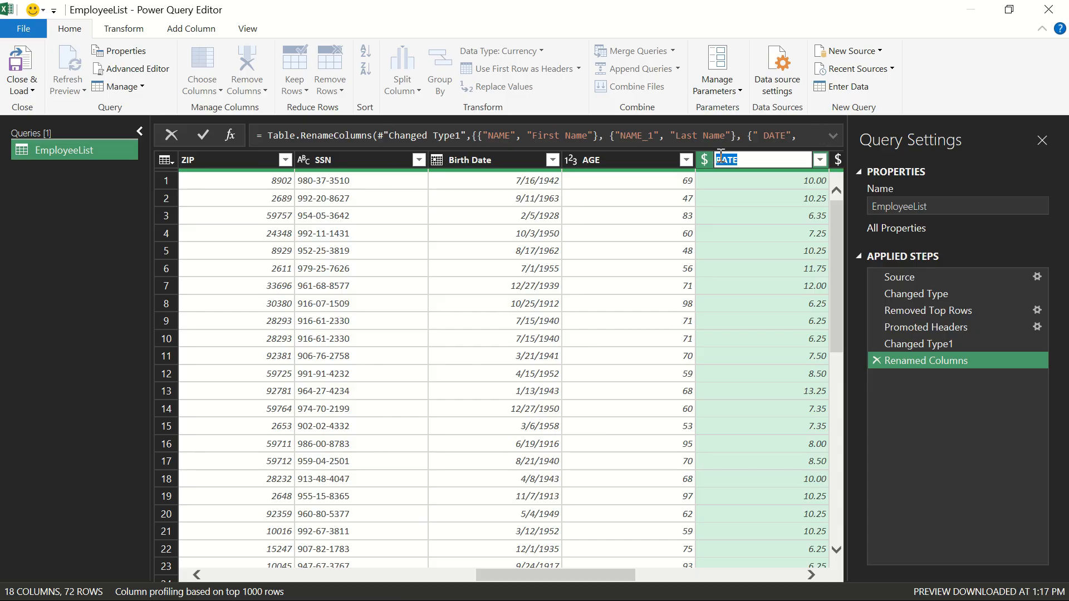
pyautogui.write('Pay Rate')
pyautogui.press('Return')
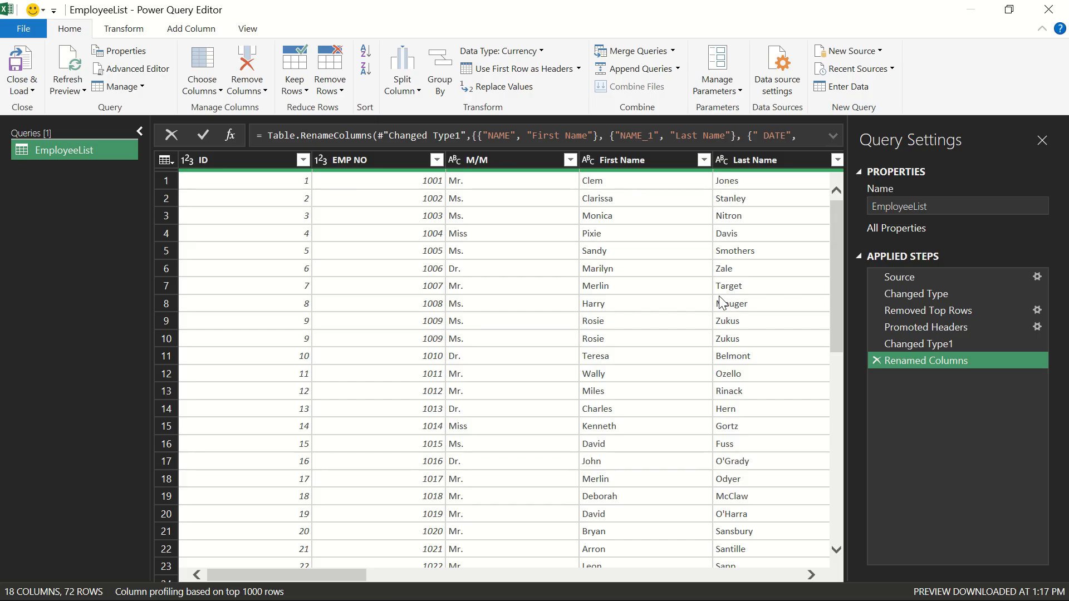
# - Remove the VISION, DENTAL and HEALTH columns together from the EmployeeList query
pyautogui.hscroll(10, 719, 303)
pyautogui.hscroll(-10, 719, 303)
pyautogui.hscroll(15, 383, 256)
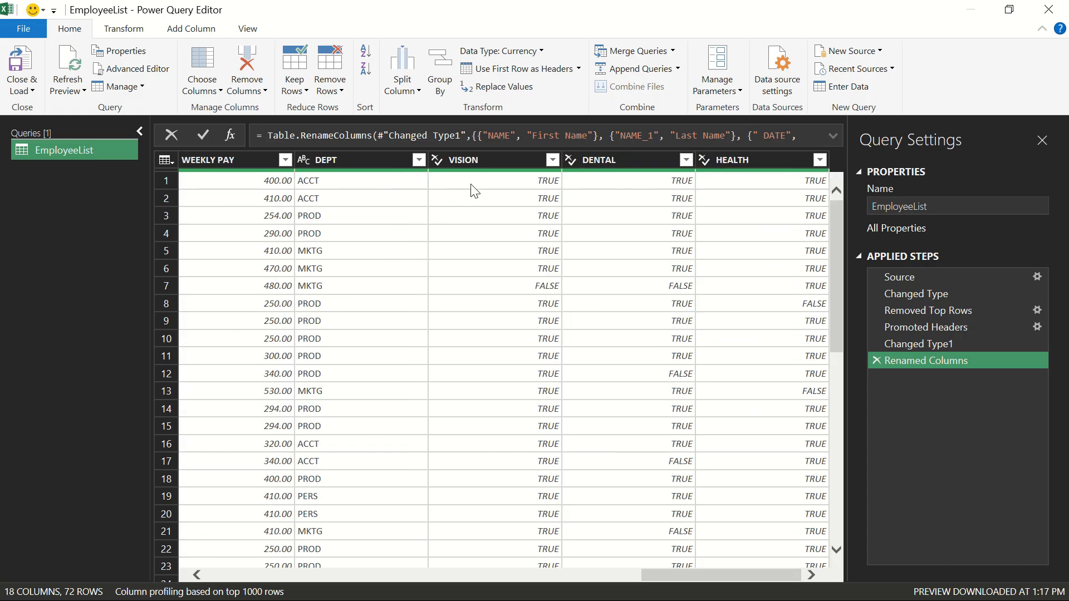
pyautogui.click(487, 162)
pyautogui.keyDown('ctrl'); pyautogui.click(645, 159); pyautogui.keyUp('ctrl')
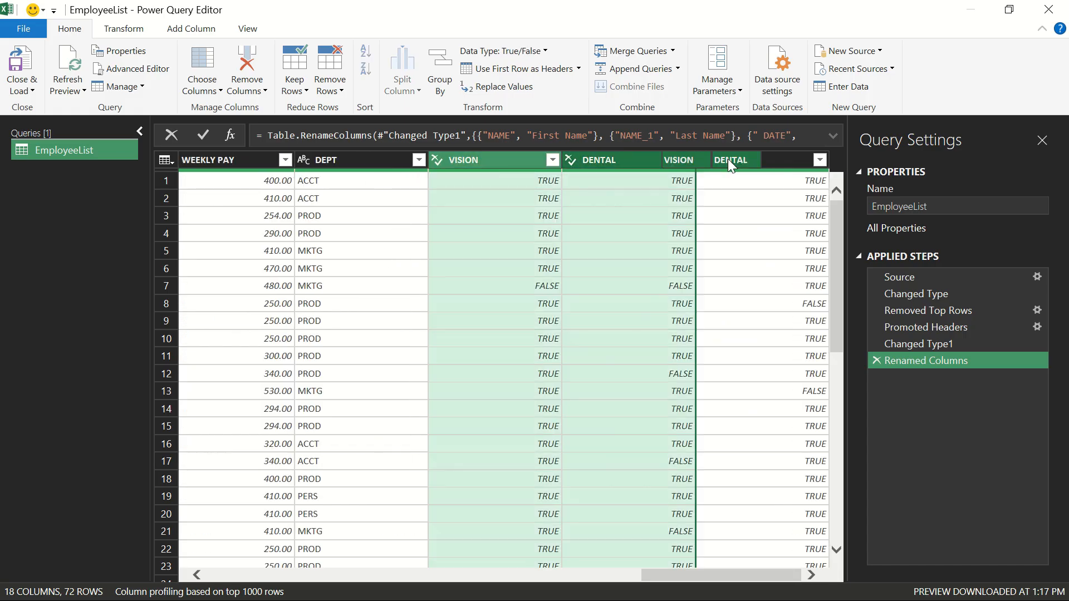
pyautogui.keyDown('ctrl'); pyautogui.click(773, 160); pyautogui.keyUp('ctrl')
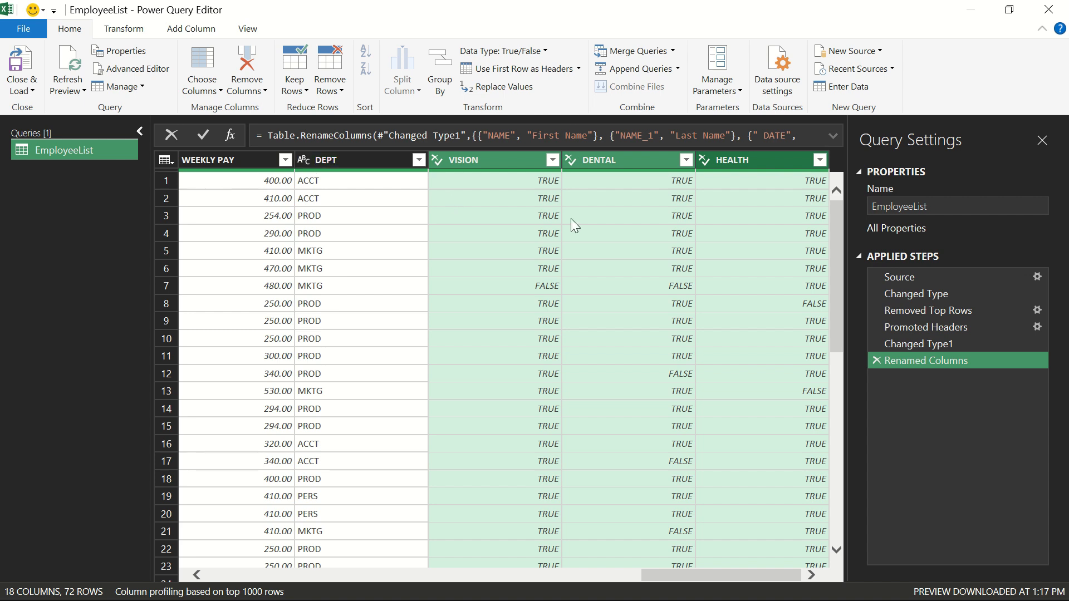
pyautogui.click(492, 160)
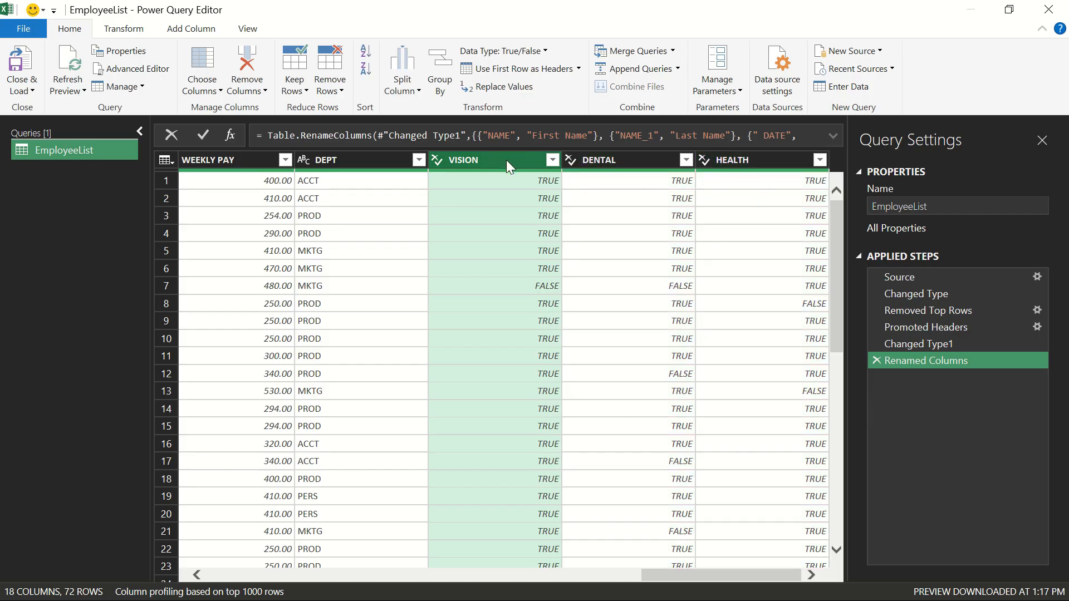
pyautogui.keyDown('ctrl'); pyautogui.click(601, 165); pyautogui.keyUp('ctrl')
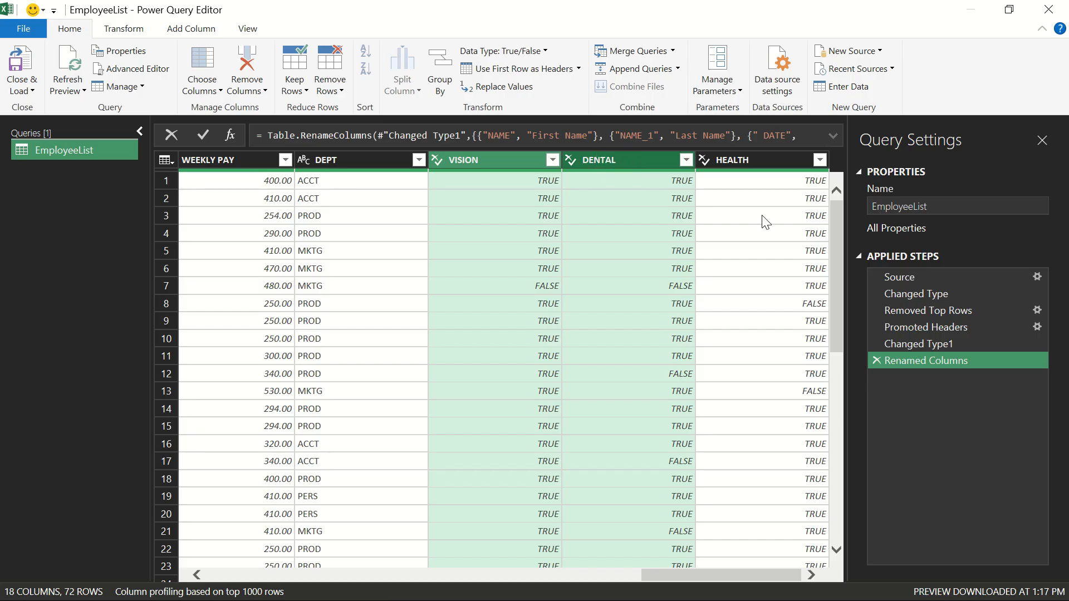
pyautogui.keyDown('ctrl'); pyautogui.click(762, 159); pyautogui.keyUp('ctrl')
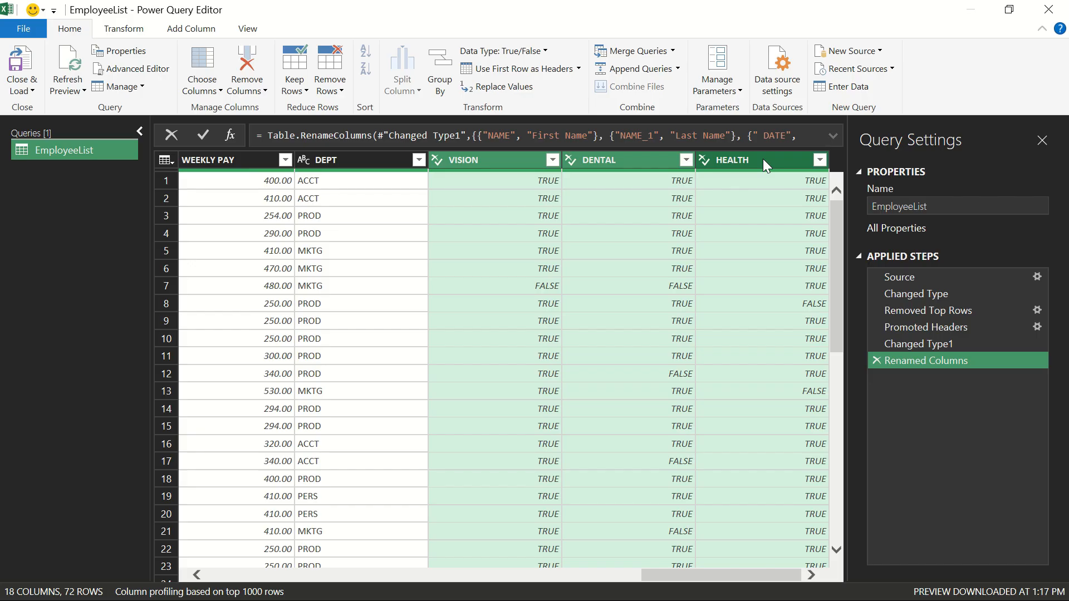
pyautogui.rightClick(767, 163)
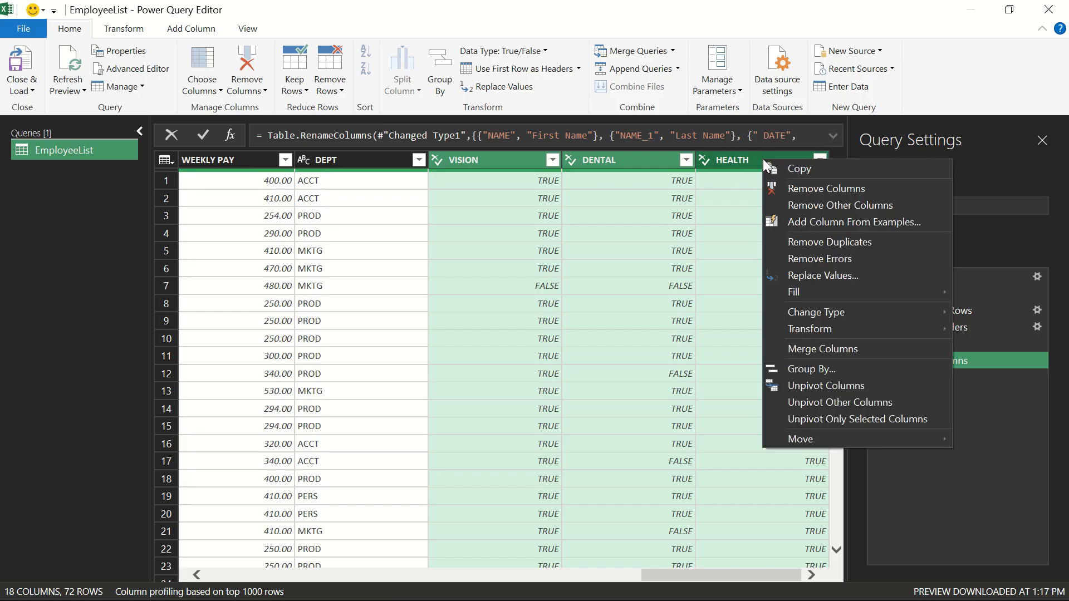
pyautogui.click(797, 189)
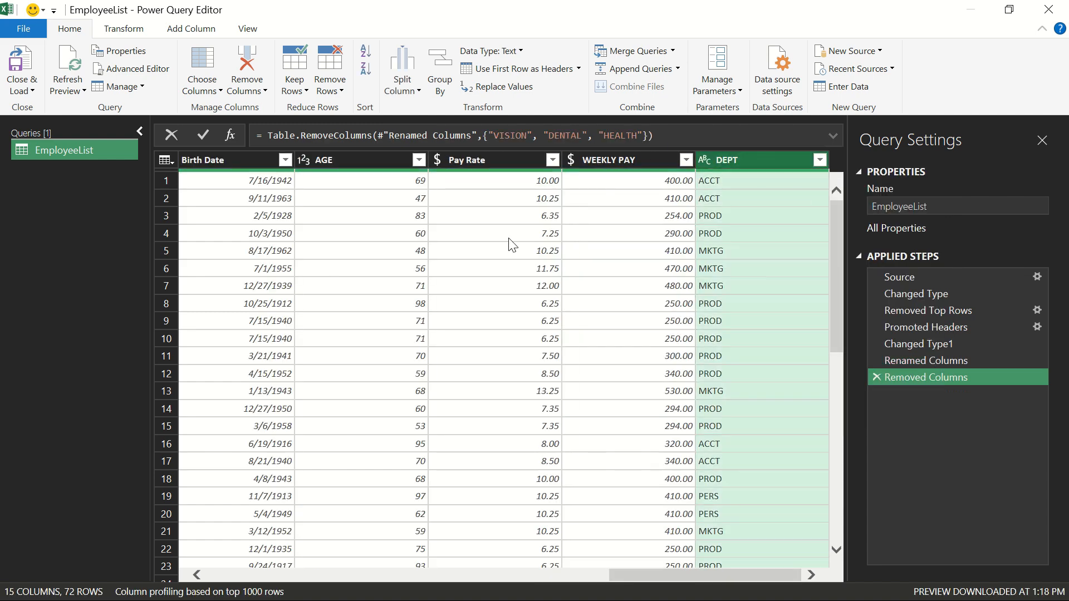
# - Start a new custom column in the EmployeeList query and name it Monthly Pay
pyautogui.hscroll(-15, 512, 244)
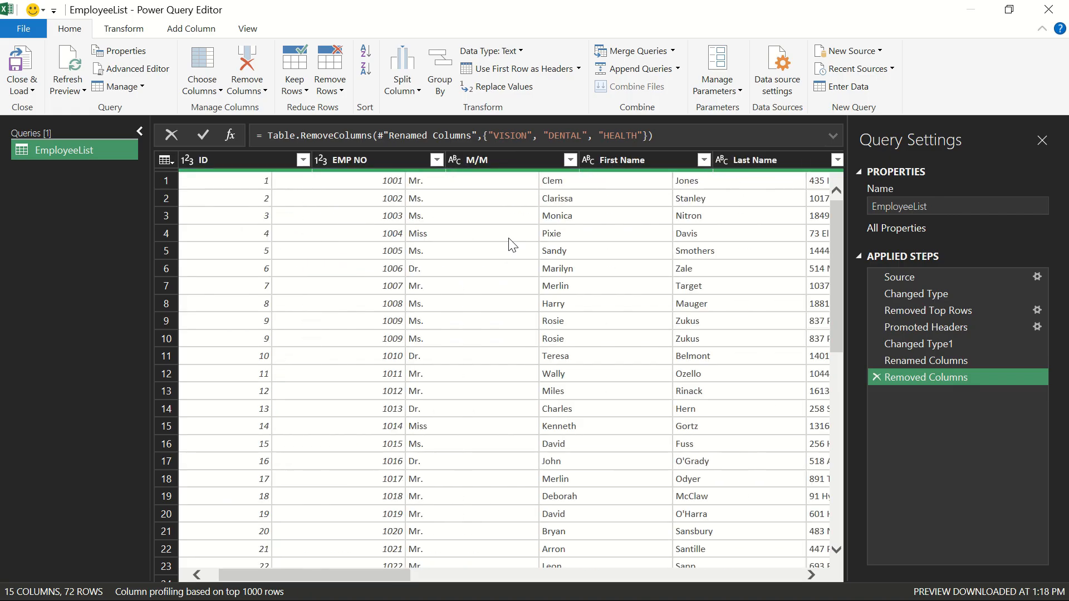
pyautogui.hscroll(15, 512, 245)
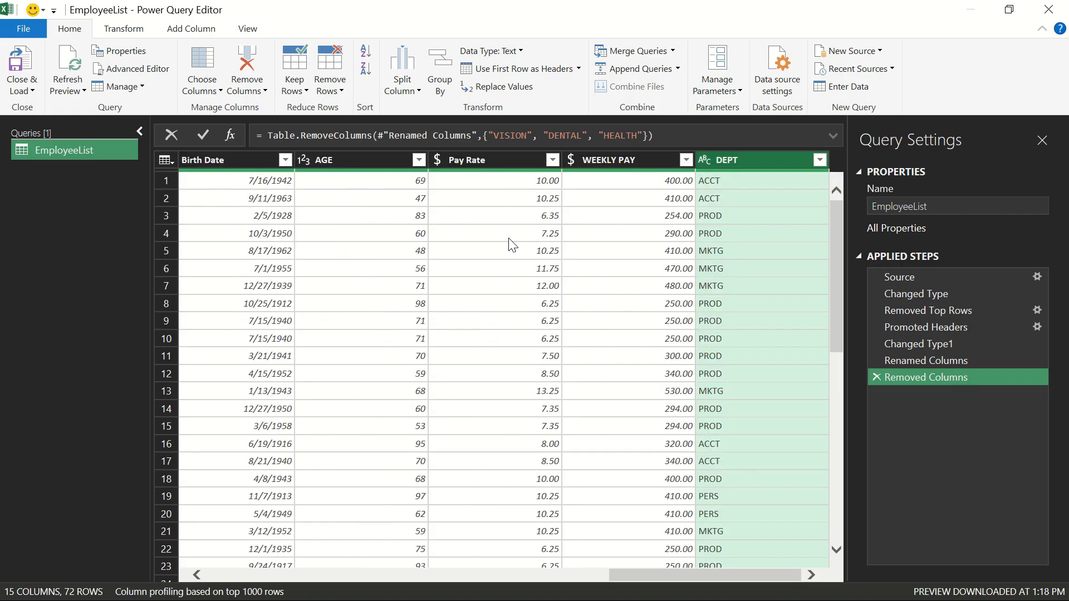
pyautogui.click(599, 161)
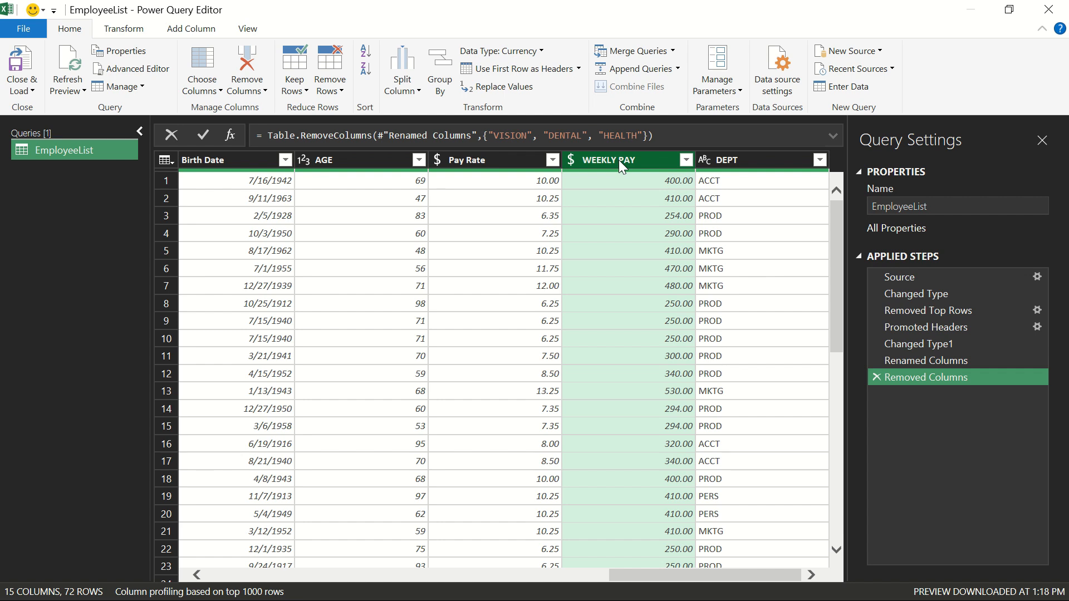
pyautogui.click(177, 32)
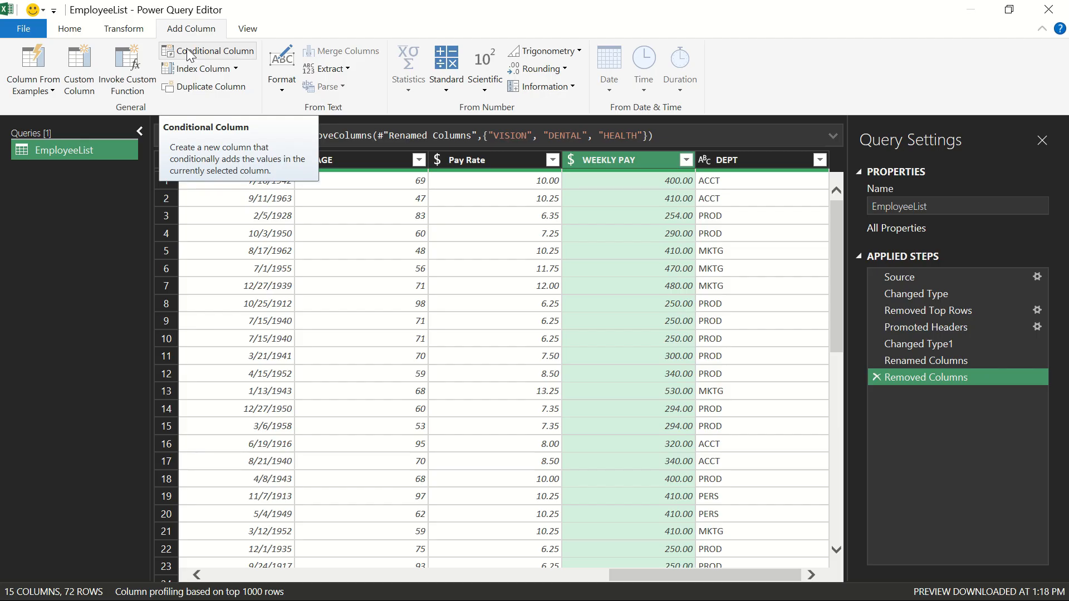
pyautogui.click(76, 71)
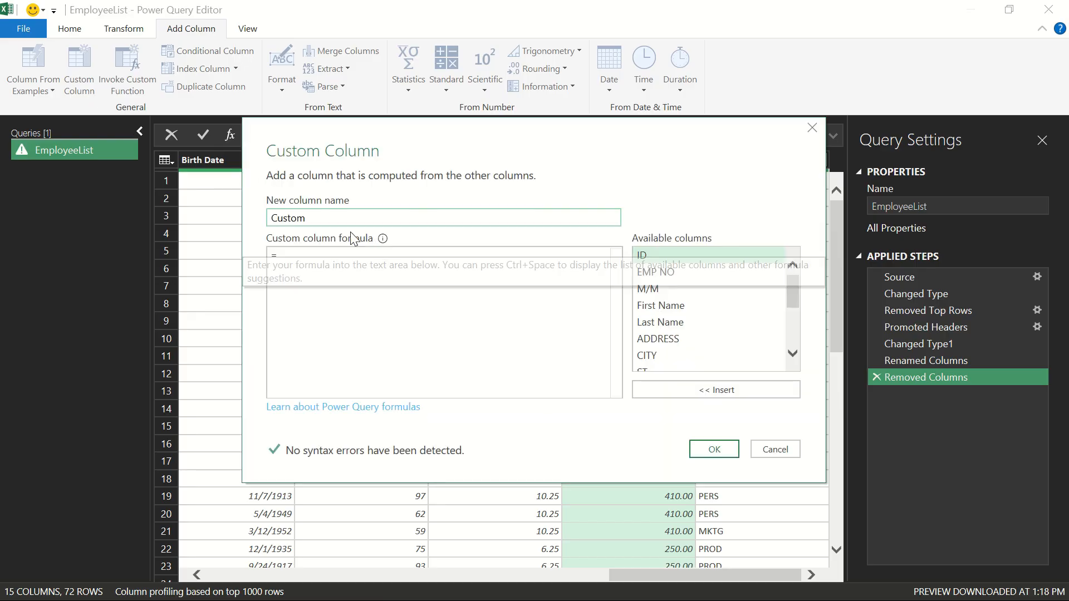
pyautogui.doubleClick(325, 218)
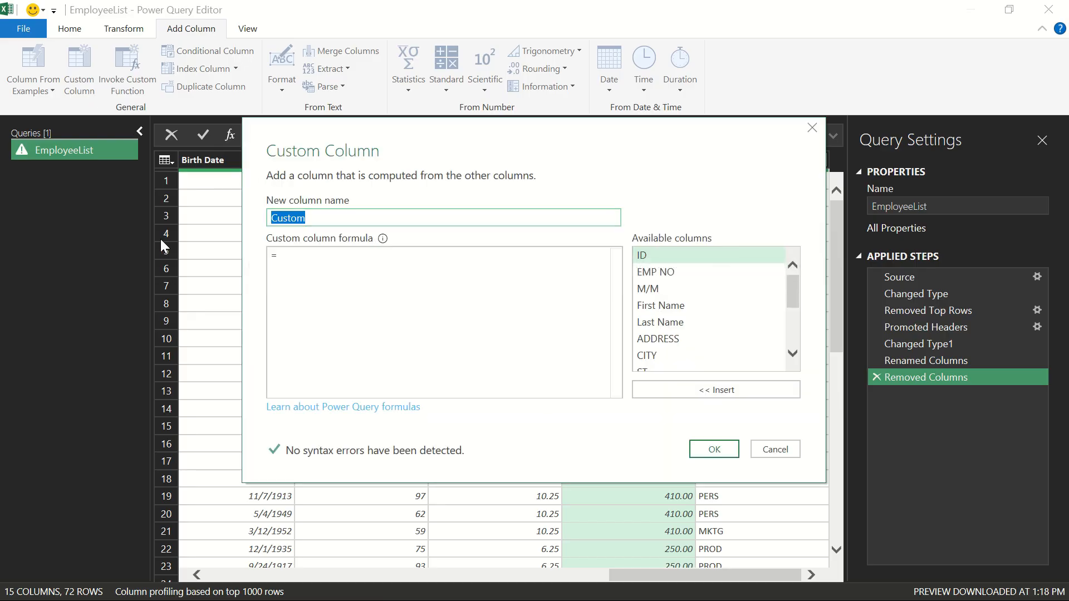
pyautogui.write('Monthl')
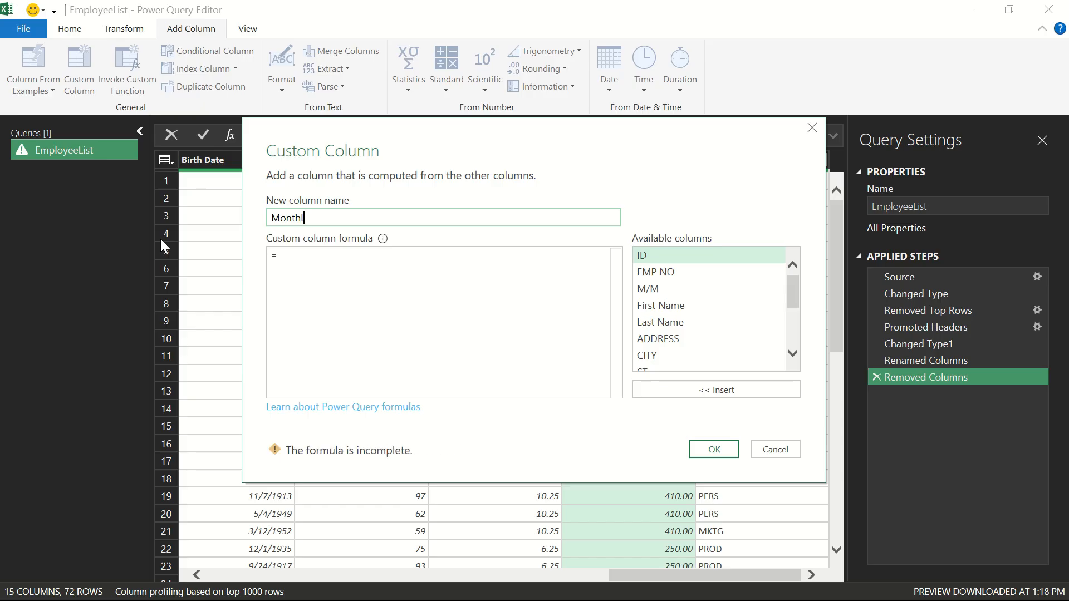
pyautogui.write('y Pay')
pyautogui.click(337, 283)
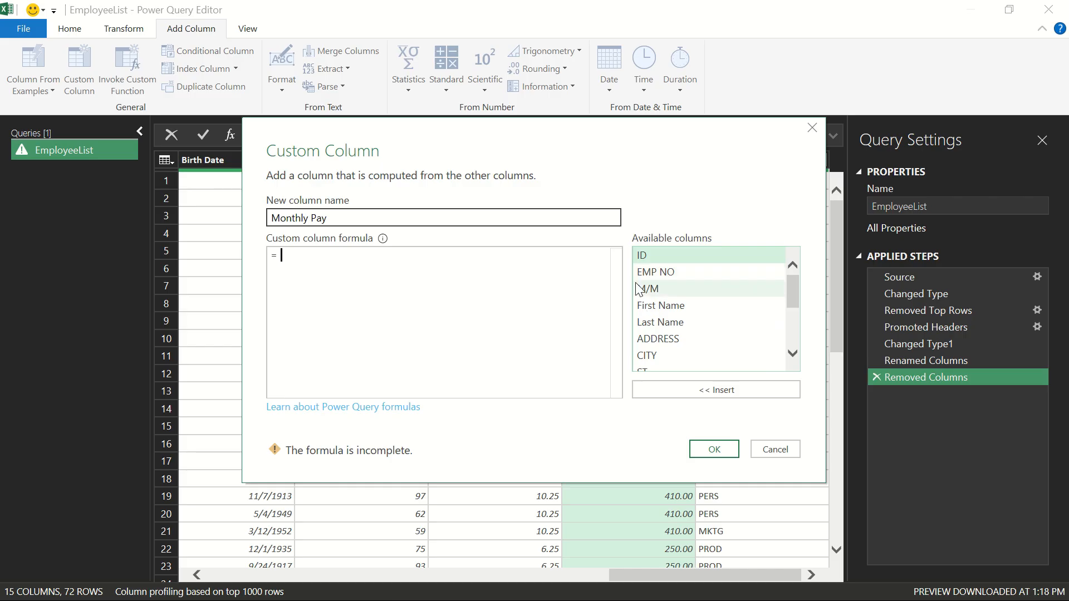
pyautogui.write('wee')
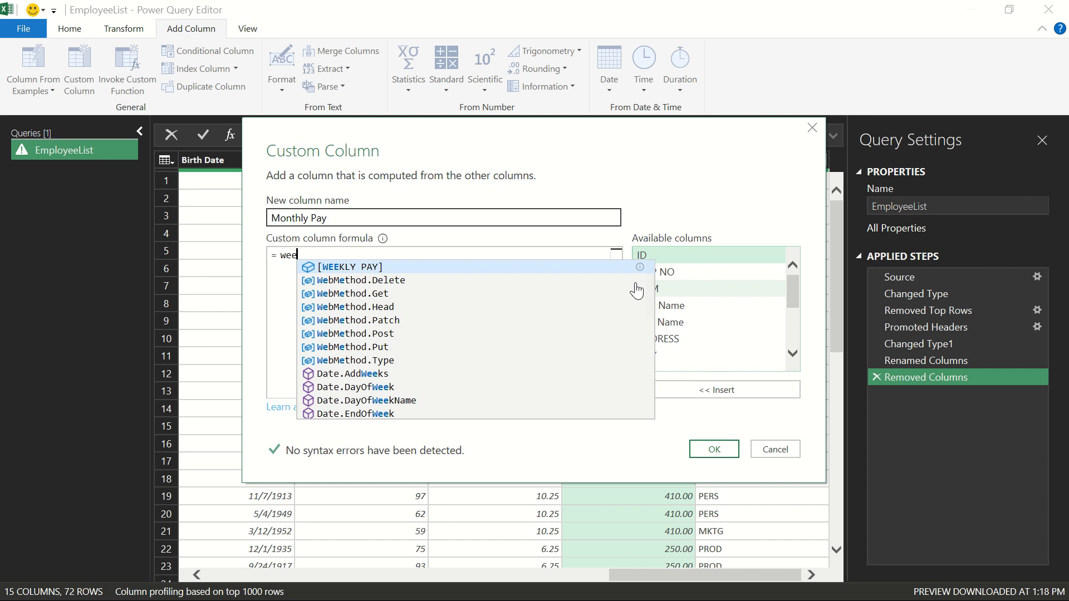
pyautogui.press('Tab')
pyautogui.press('BackSpace')
pyautogui.press('BackSpace')
pyautogui.press('BackSpace')
pyautogui.press('BackSpace')
pyautogui.press('BackSpace')
pyautogui.press('BackSpace')
pyautogui.press('BackSpace')
pyautogui.press('BackSpace')
pyautogui.press('BackSpace')
pyautogui.press('BackSpace')
pyautogui.press('BackSpace')
pyautogui.press('BackSpace')
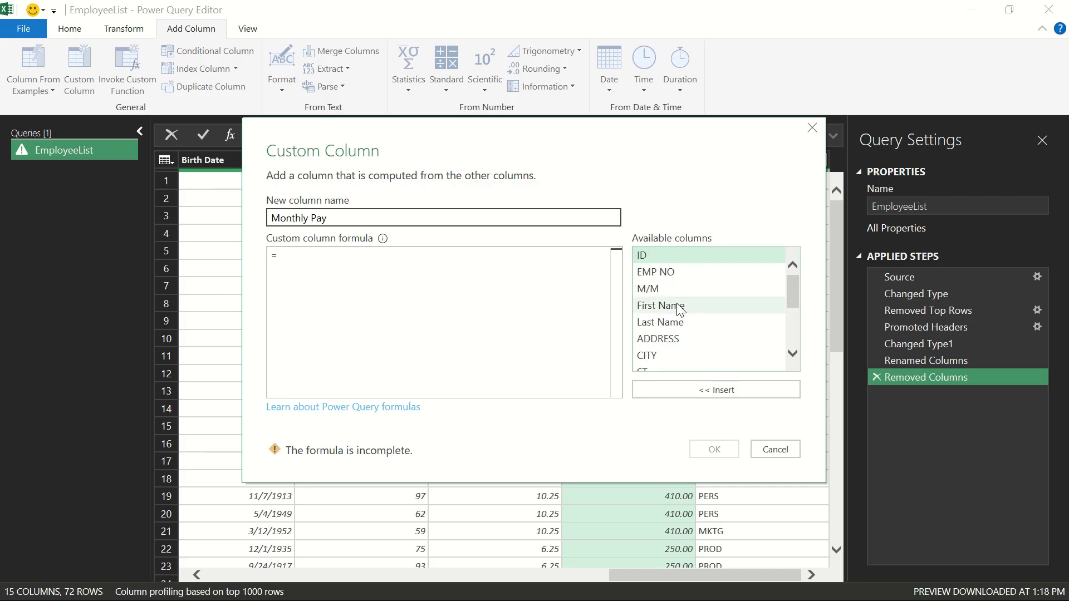
# - Set the custom column formula to [WEEKLY PAY] * 4, inserting WEEKLY PAY from the available columns, and create the column
pyautogui.scroll(-4, 679, 309)
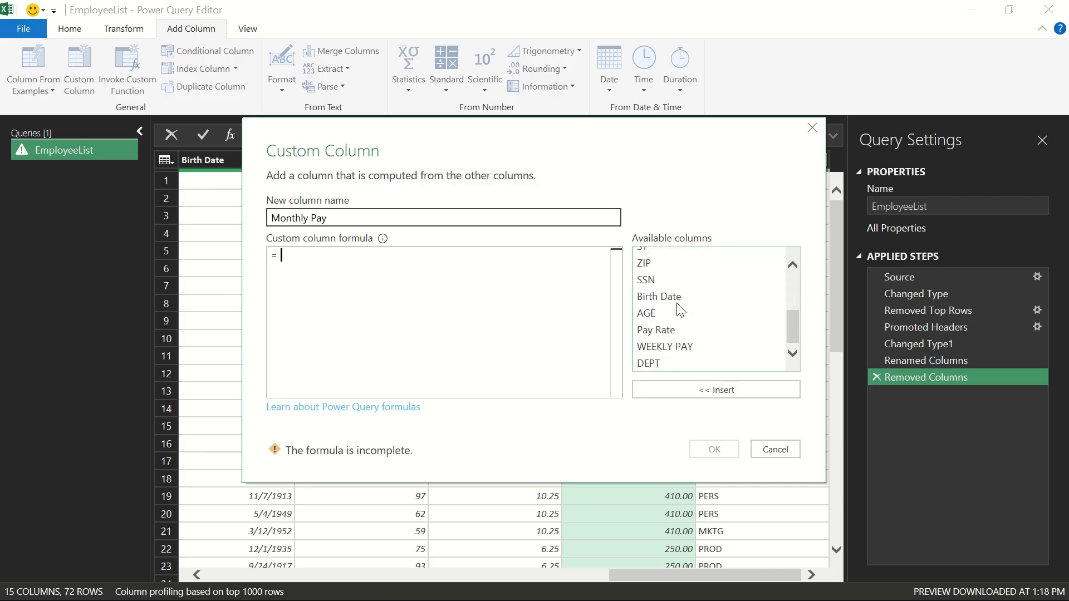
pyautogui.click(654, 348)
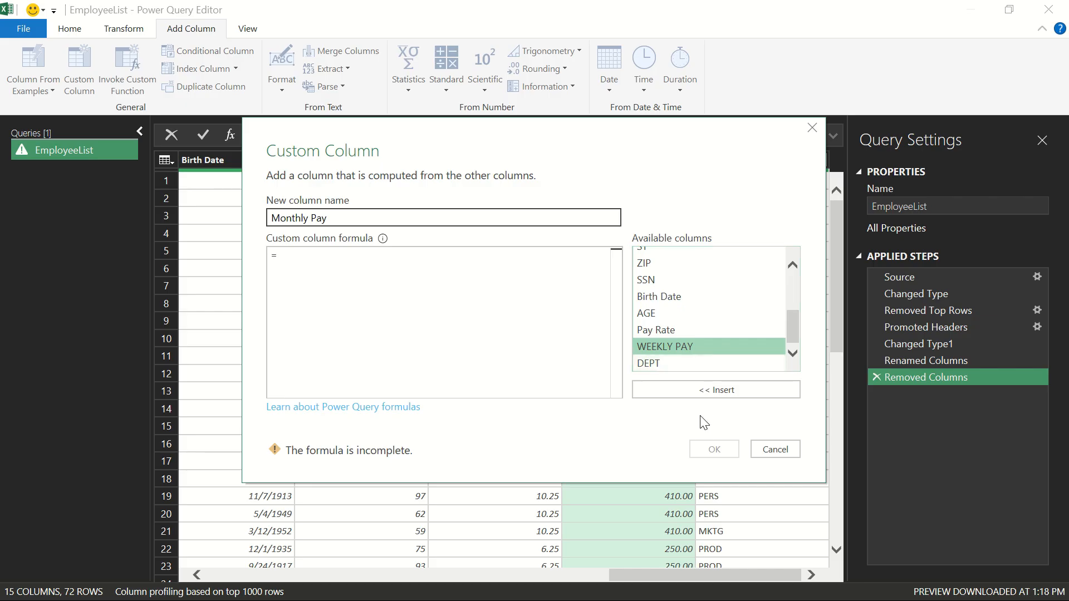
pyautogui.click(689, 389)
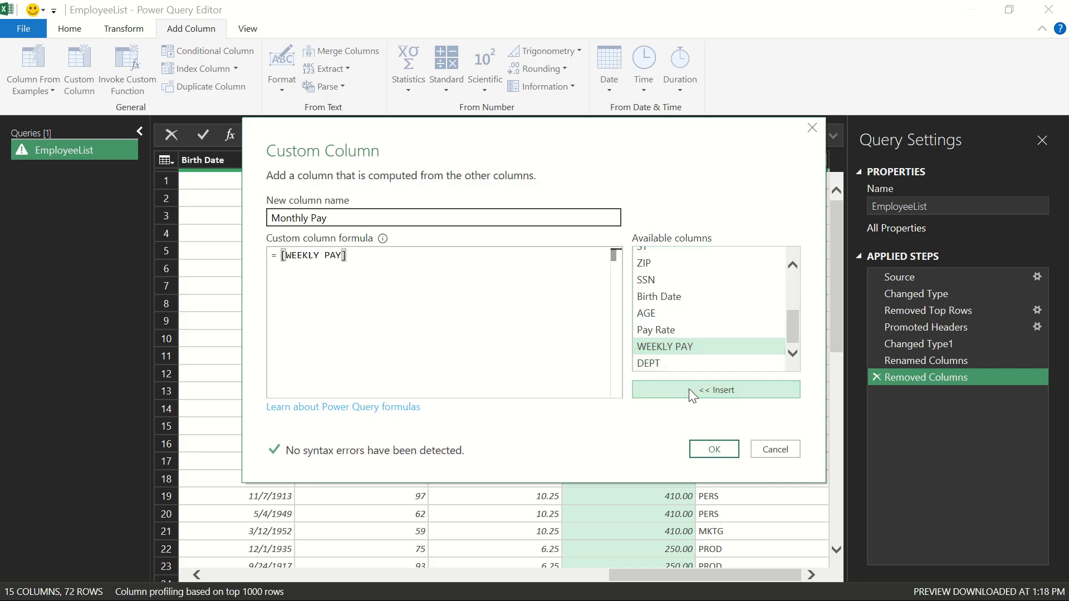
pyautogui.write('*')
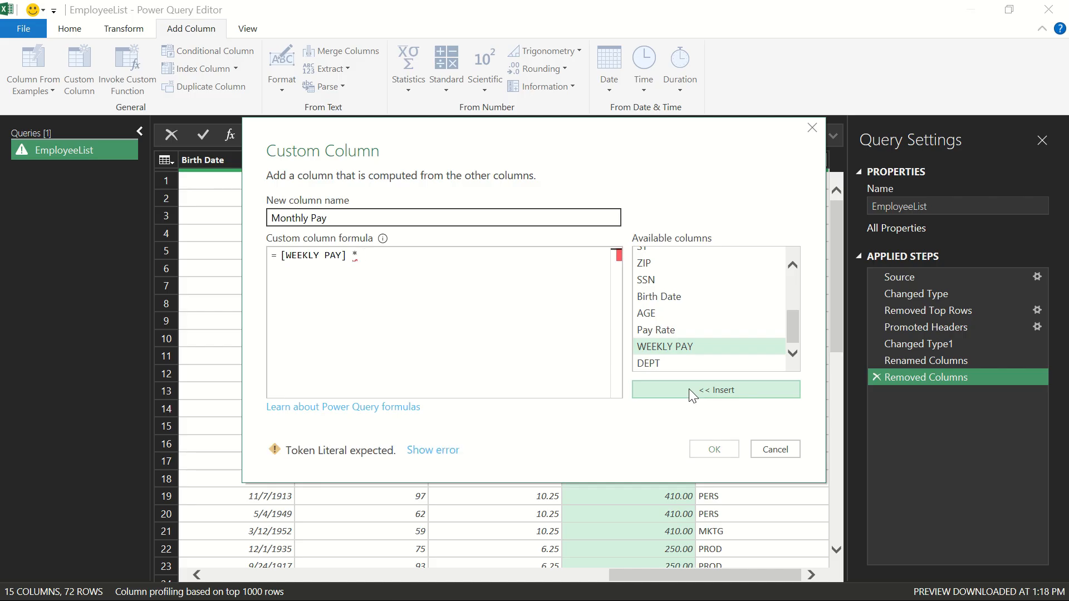
pyautogui.write(' 4')
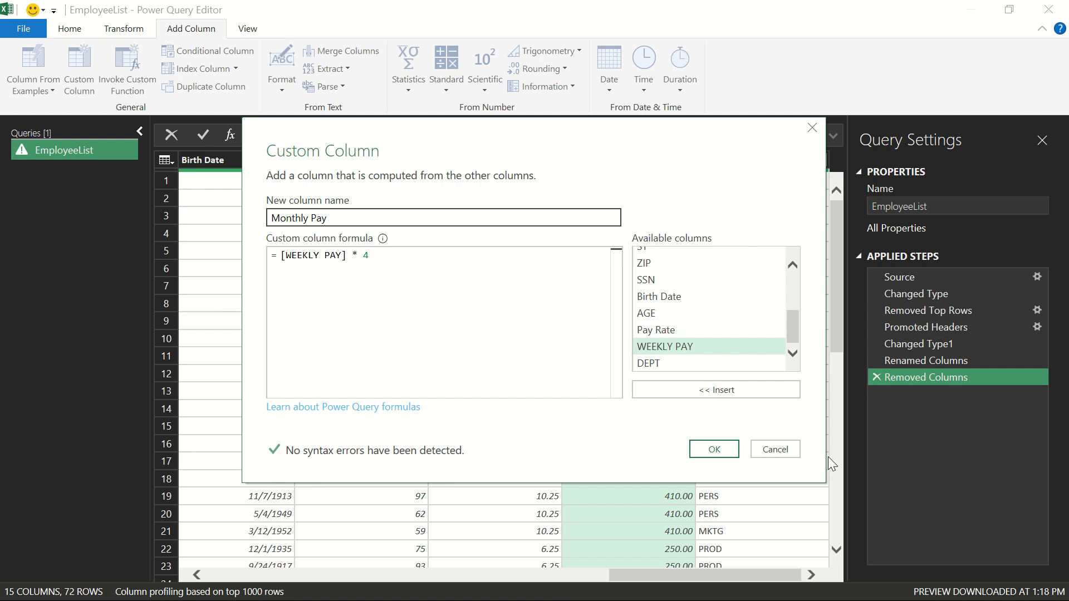
pyautogui.click(712, 450)
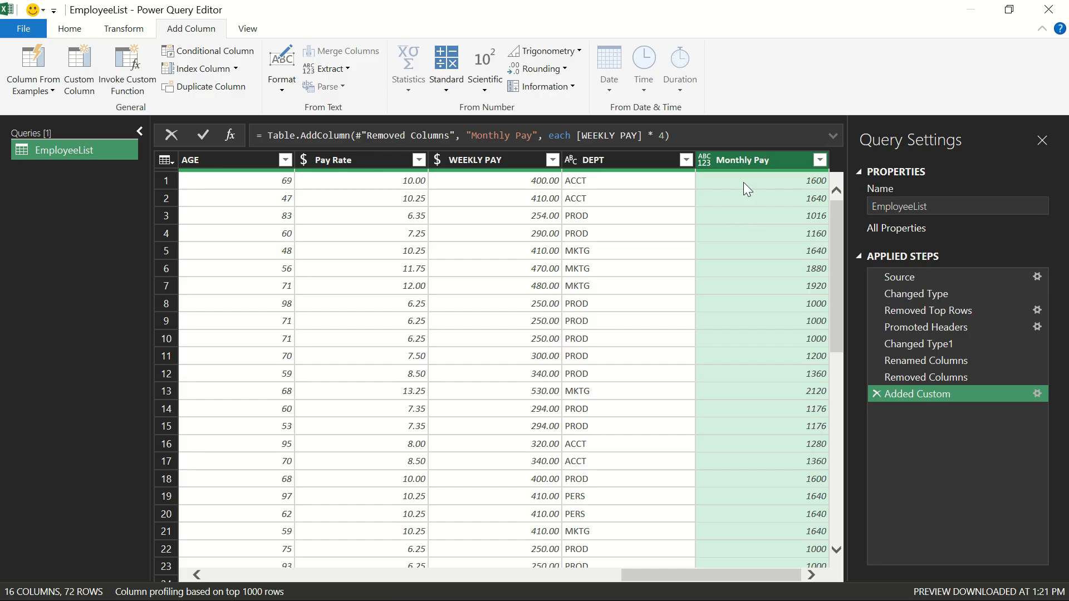
# - Change the data type of the Monthly Pay column to Currency
pyautogui.click(705, 160)
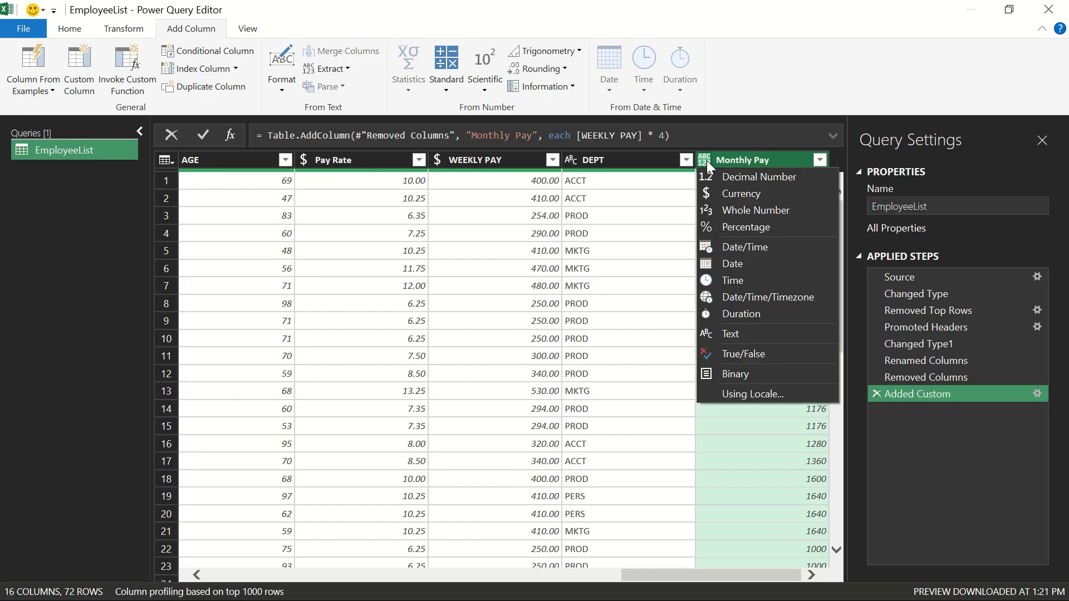
pyautogui.click(749, 195)
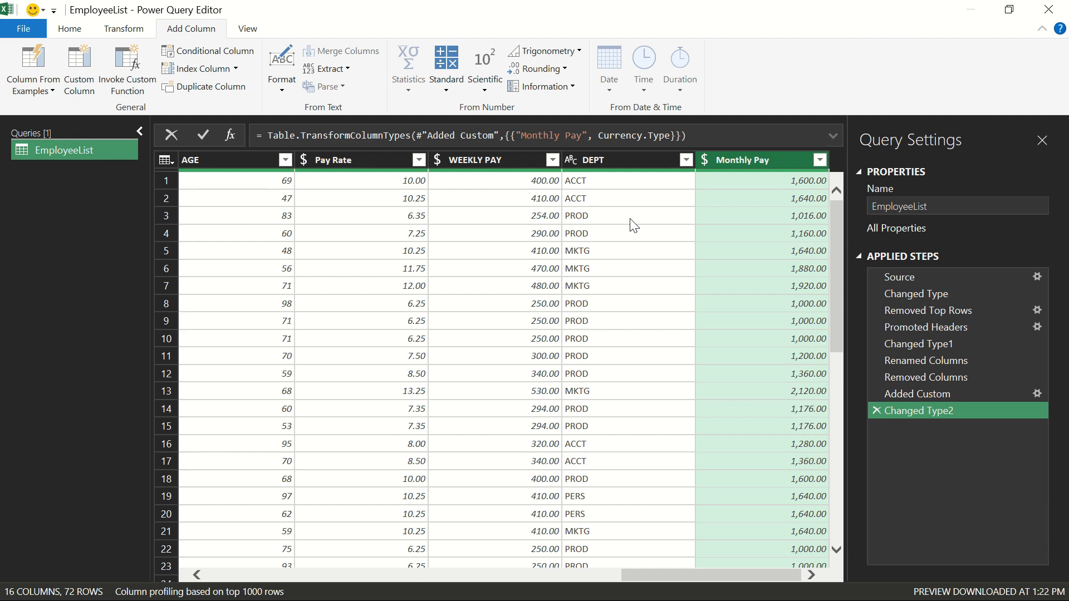
# - Start merging the First Name and Last Name columns of the EmployeeList query, in that order, with Space as the separator
pyautogui.hscroll(-5, 448, 253)
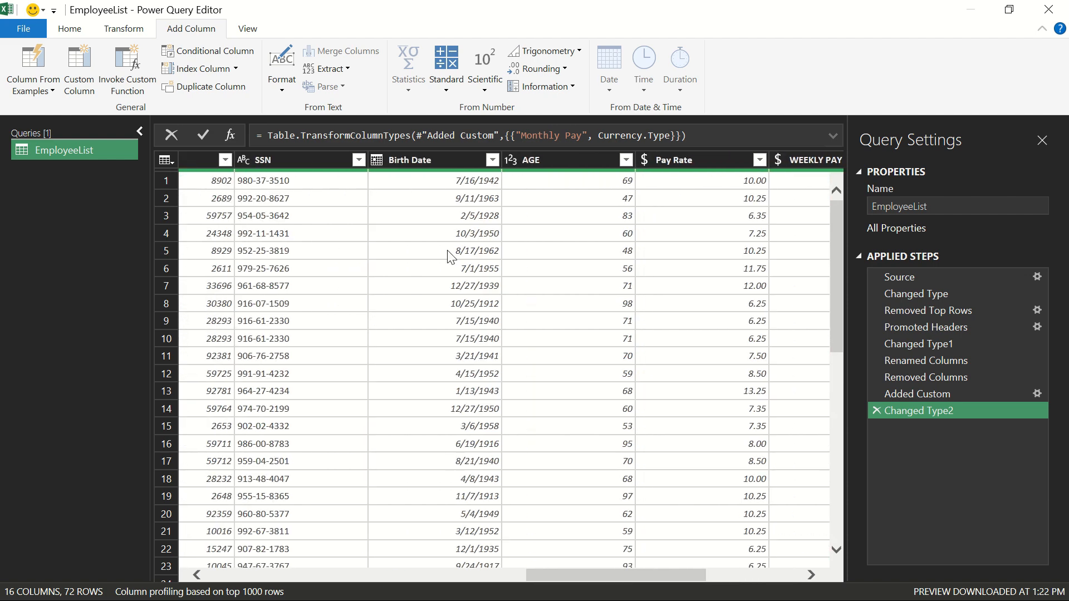
pyautogui.hscroll(4, 450, 256)
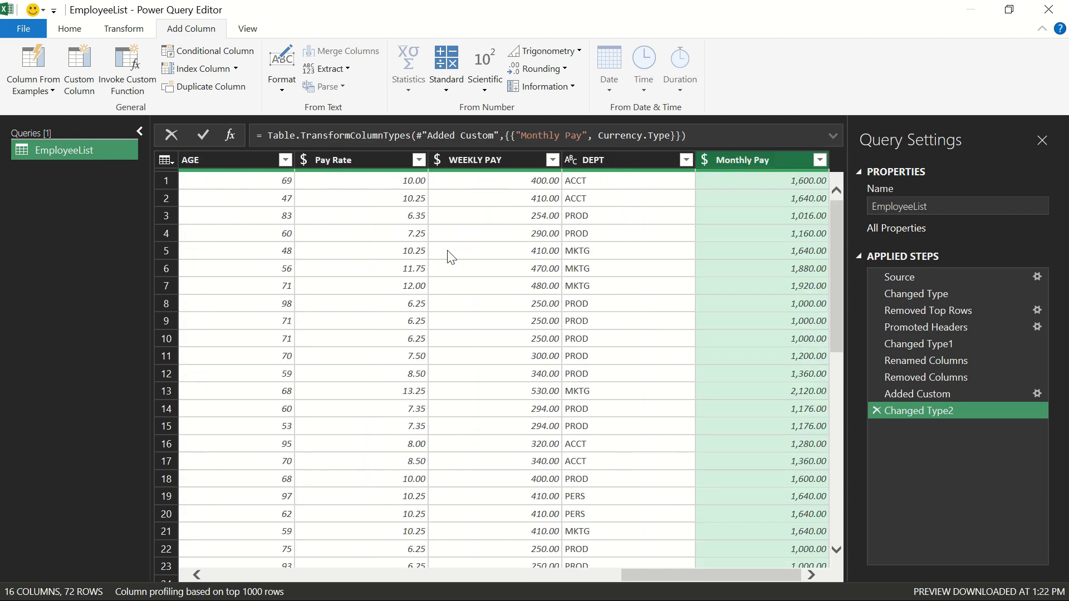
pyautogui.hscroll(-8, 447, 252)
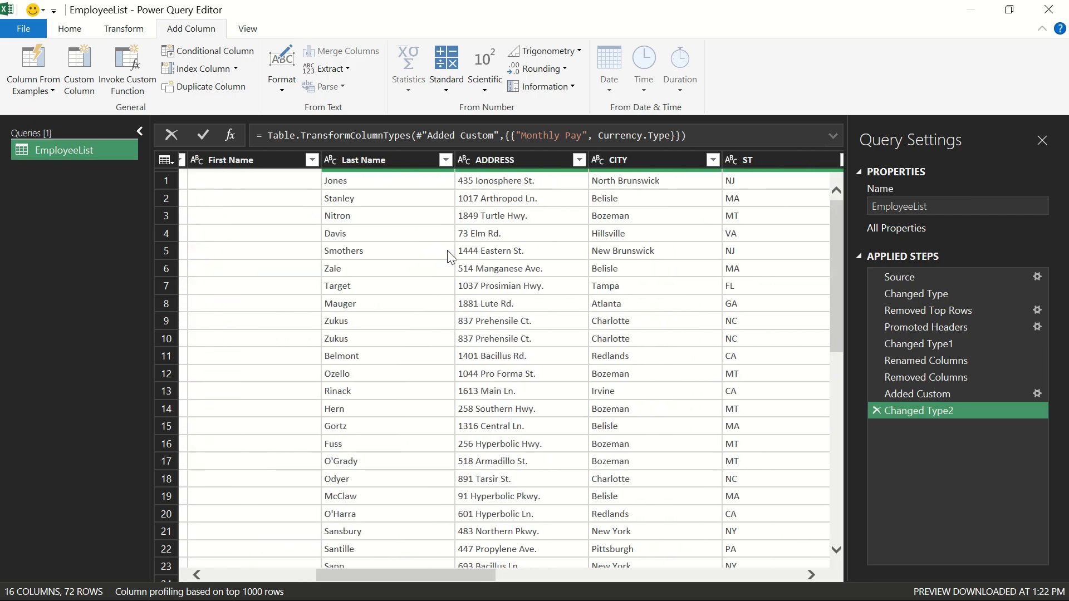
pyautogui.hscroll(-4, 448, 256)
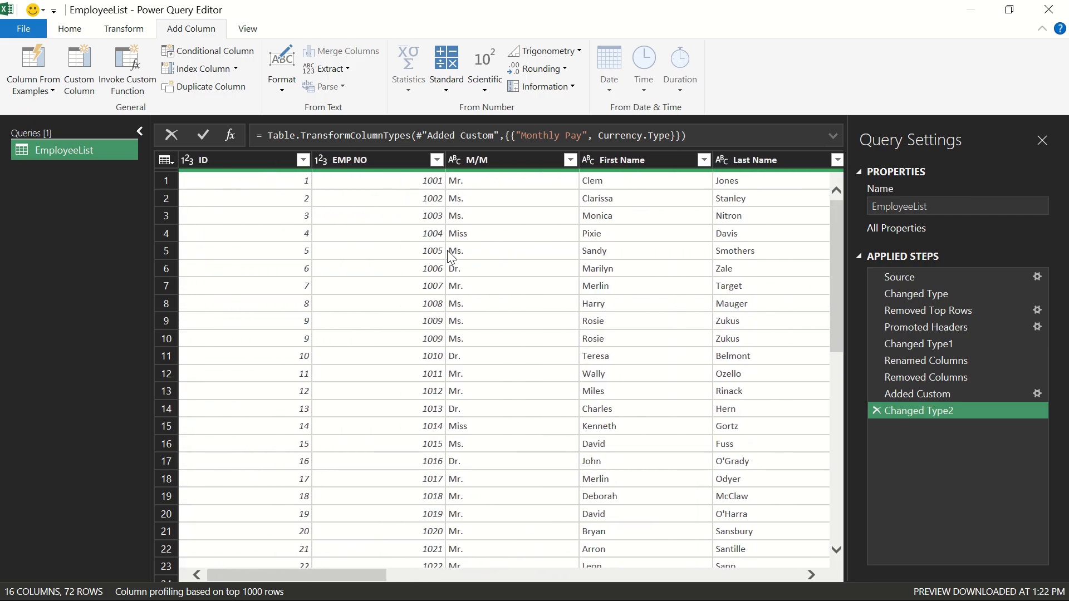
pyautogui.hscroll(4, 450, 256)
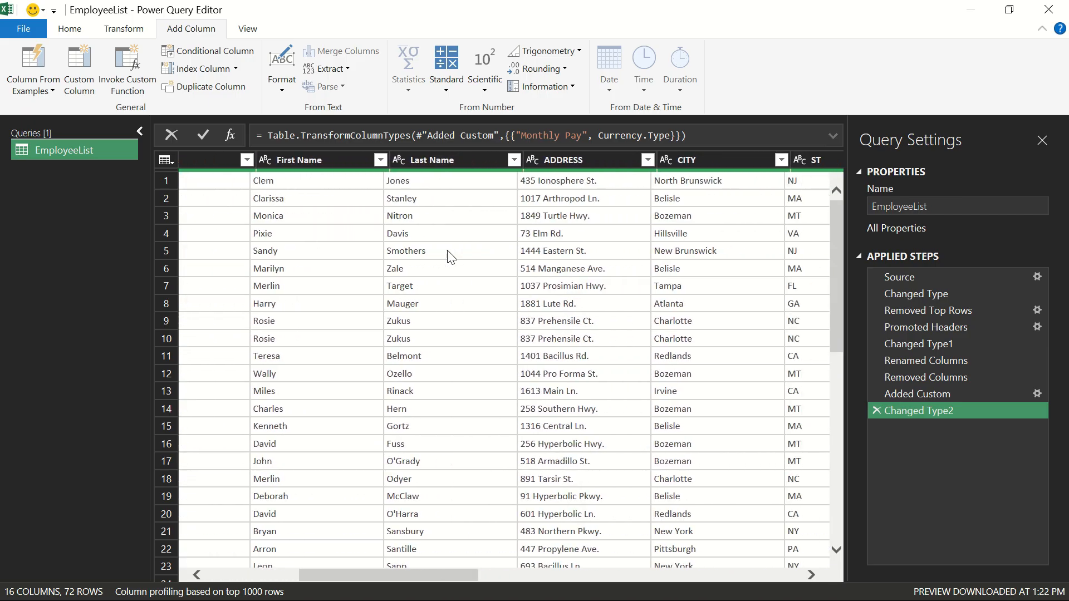
pyautogui.hscroll(-4, 451, 257)
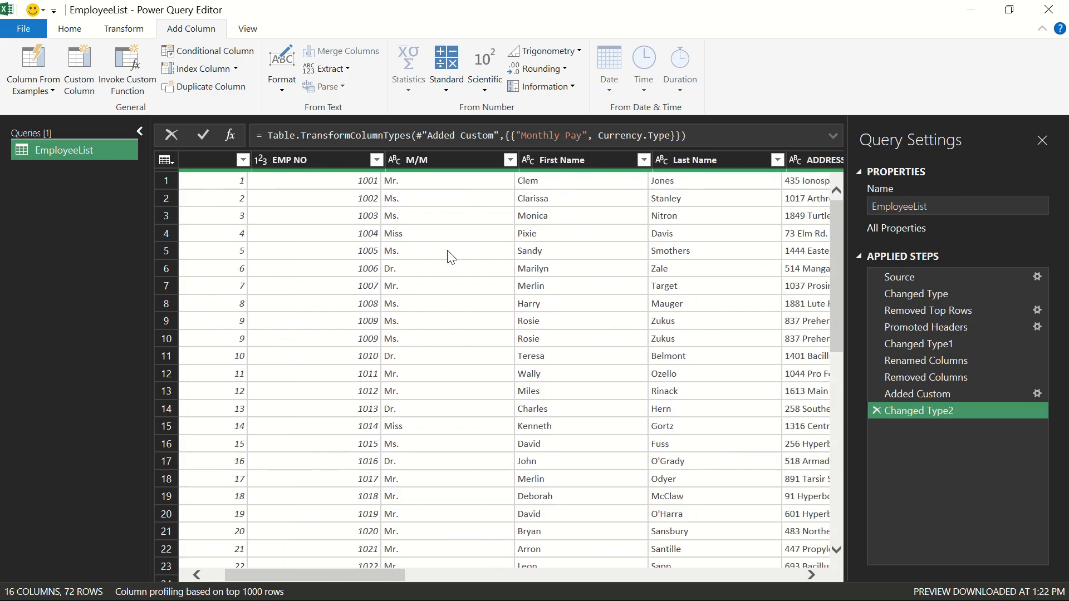
pyautogui.hscroll(1, 451, 258)
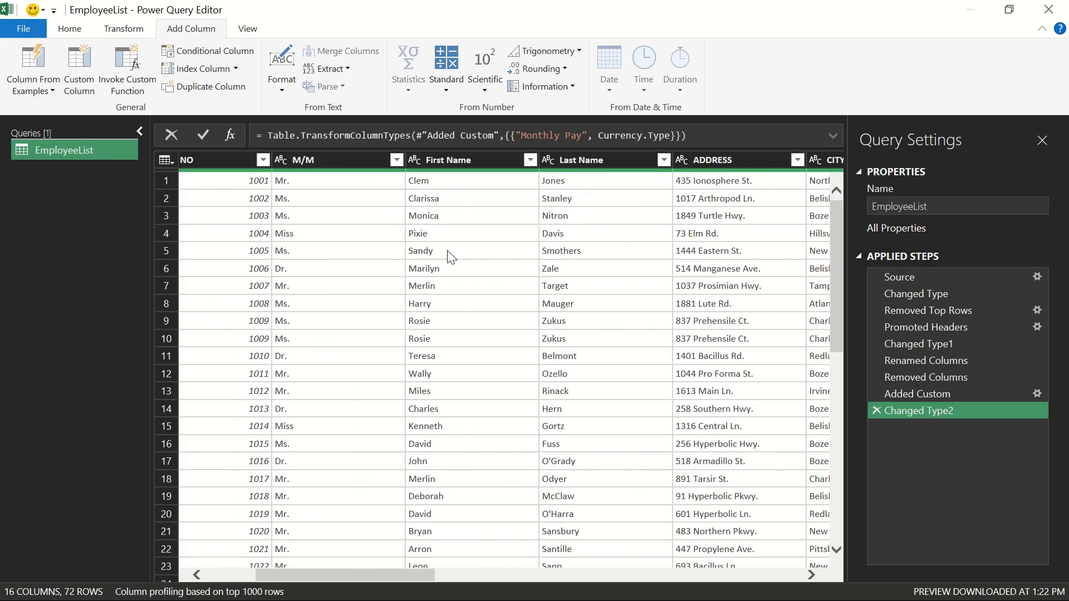
pyautogui.click(437, 159)
pyautogui.click(578, 163)
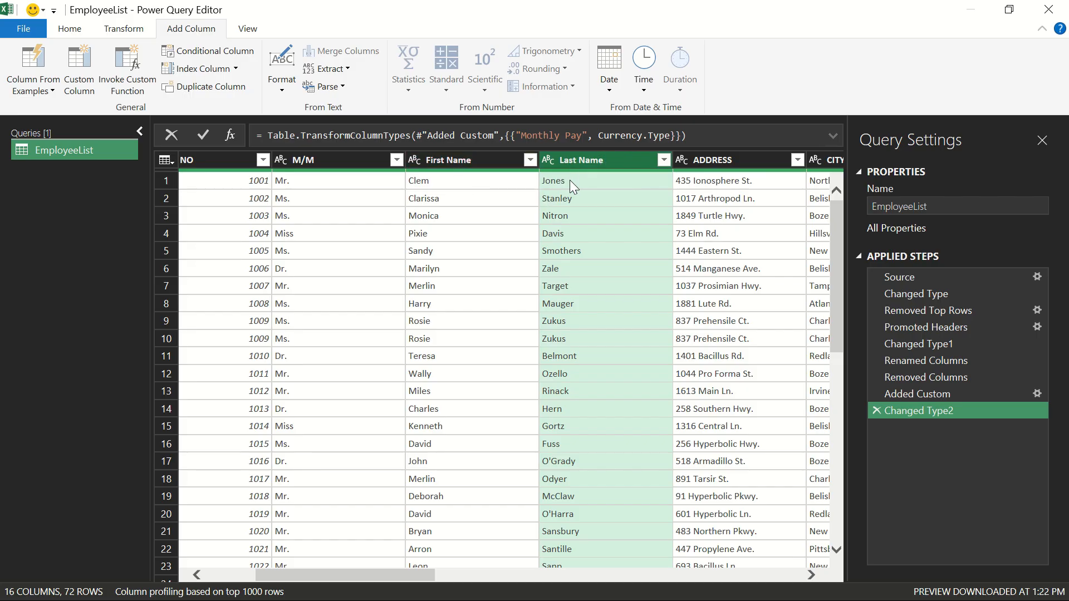
pyautogui.click(462, 159)
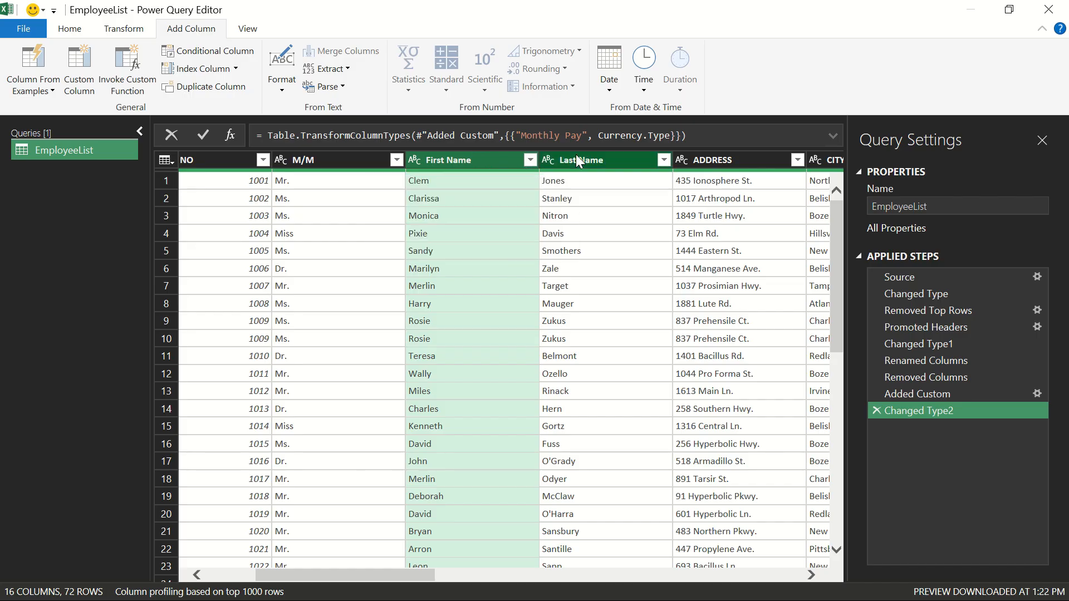
pyautogui.keyDown('ctrl'); pyautogui.click(591, 156); pyautogui.keyUp('ctrl')
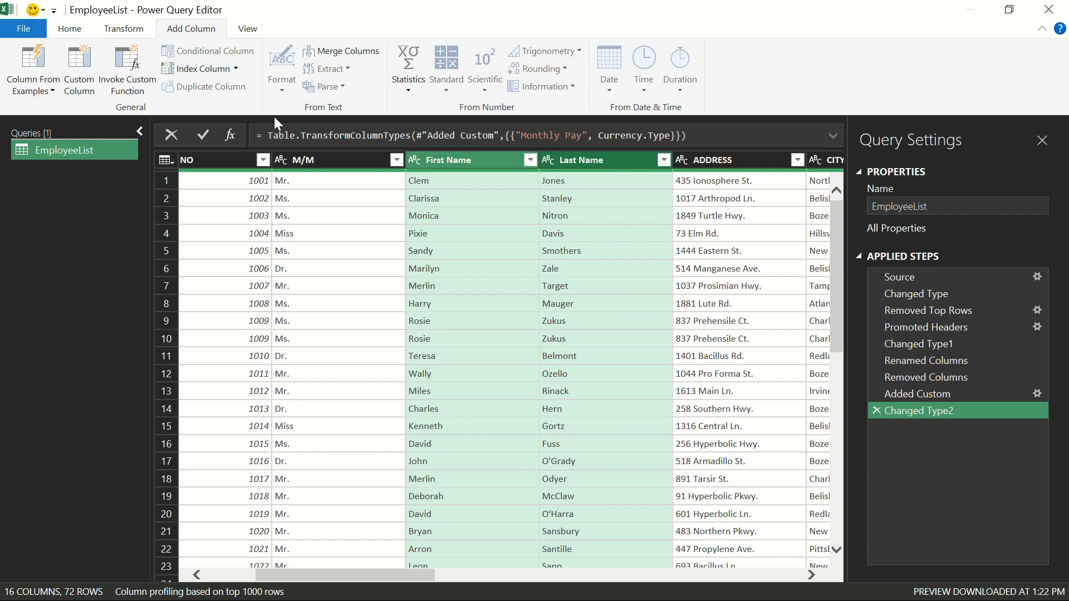
pyautogui.click(133, 32)
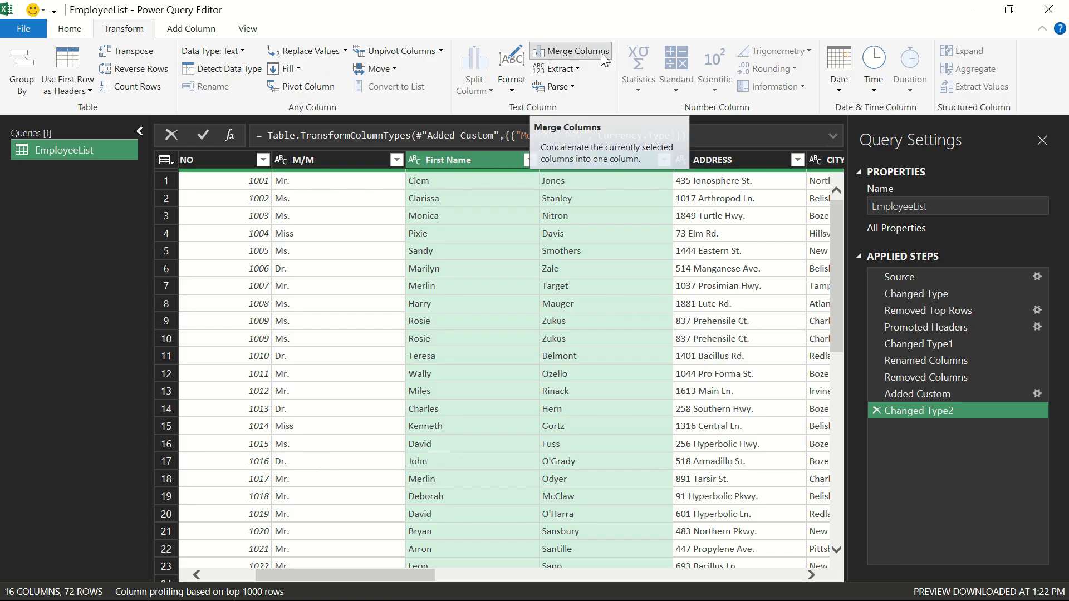
pyautogui.click(573, 51)
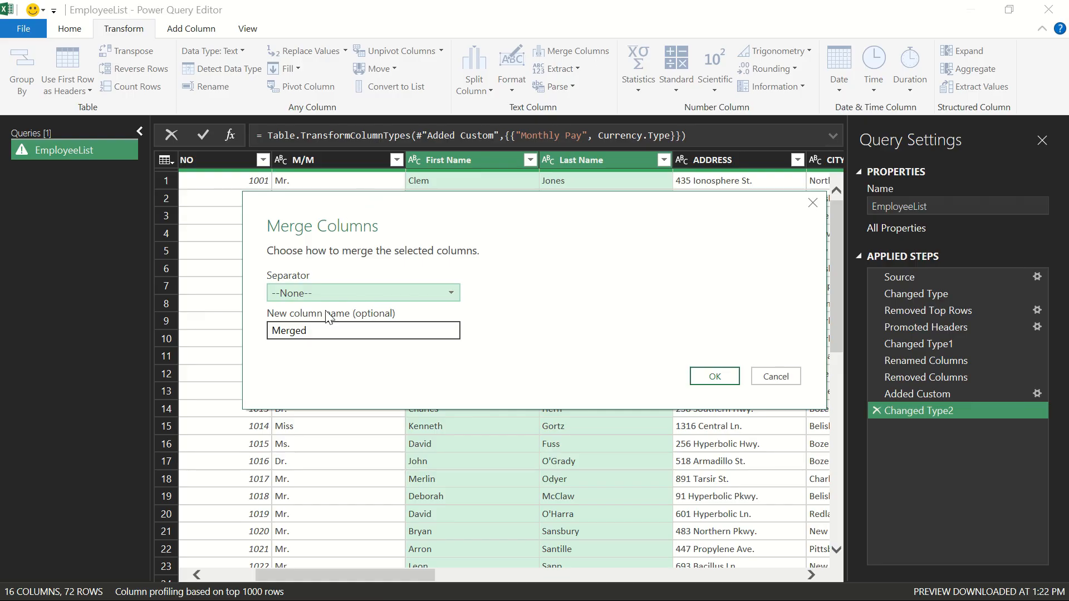
pyautogui.click(366, 299)
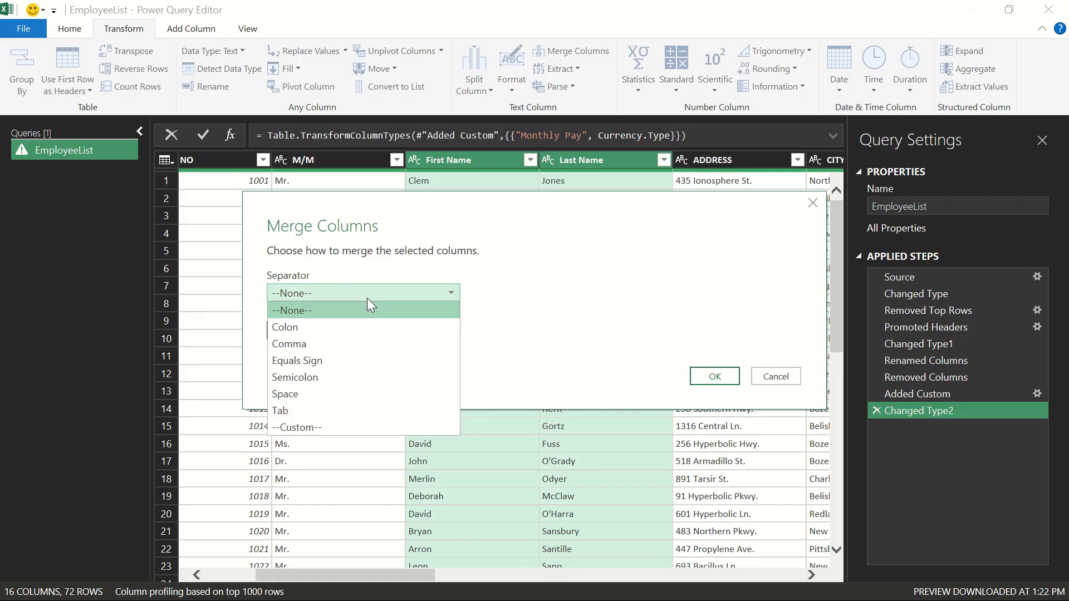
pyautogui.click(324, 397)
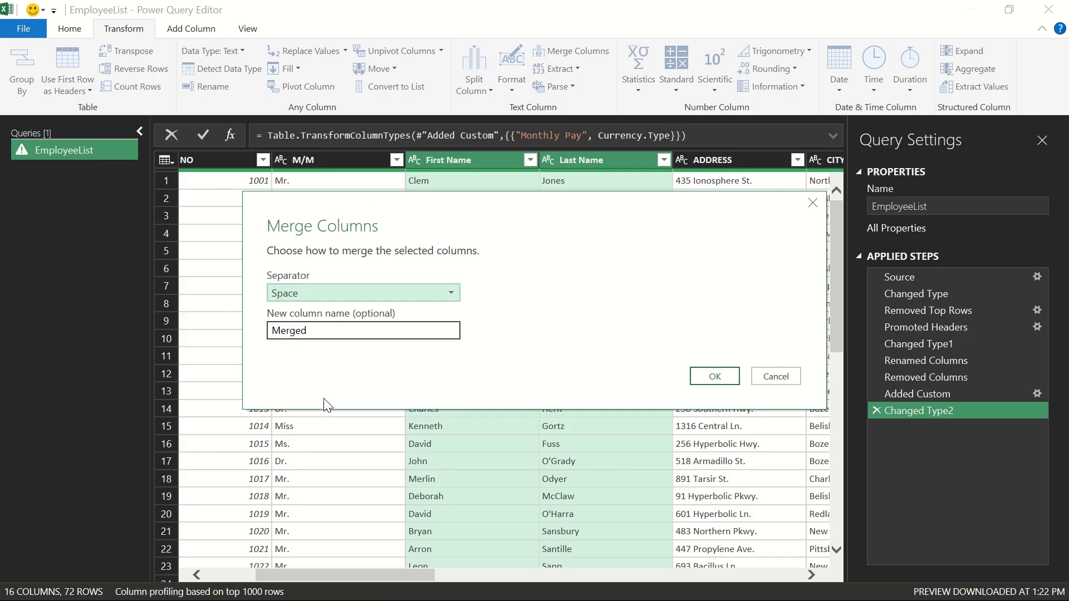
# - Name the merged column Full Name and complete the merge
pyautogui.moveTo(353, 330); pyautogui.dragTo(189, 322)
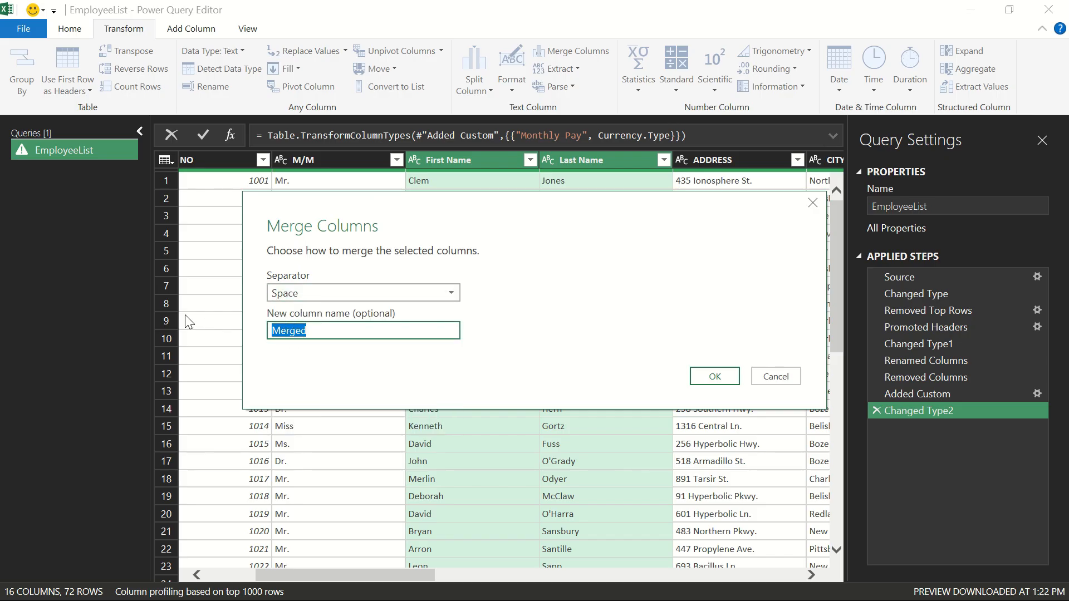
pyautogui.write('Full Nma')
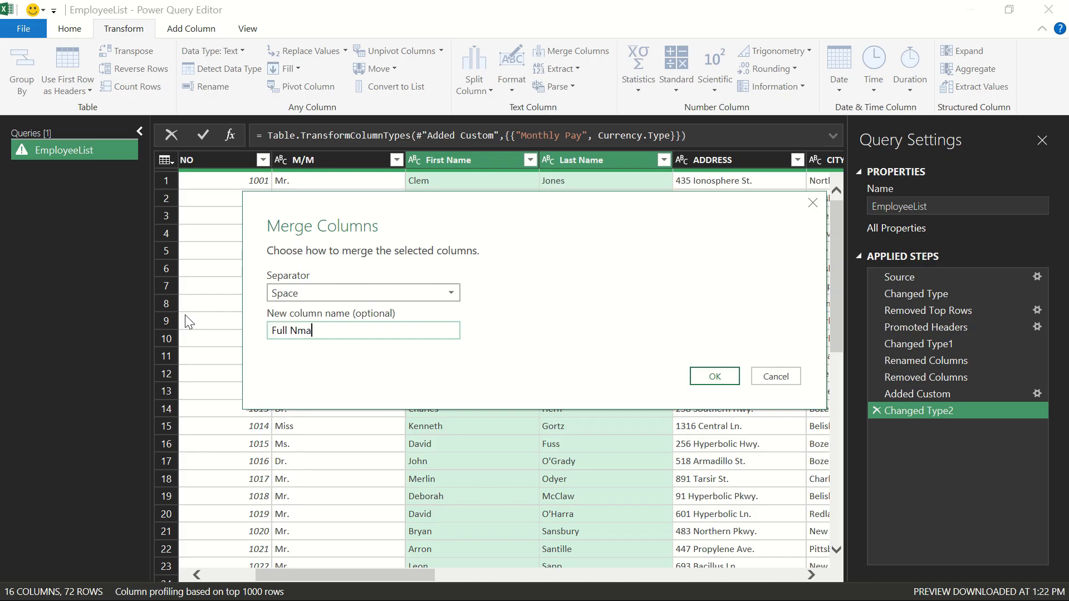
pyautogui.press('BackSpace')
pyautogui.press('BackSpace')
pyautogui.write('em')
pyautogui.press('BackSpace')
pyautogui.press('BackSpace')
pyautogui.write('ame')
pyautogui.click(713, 381)
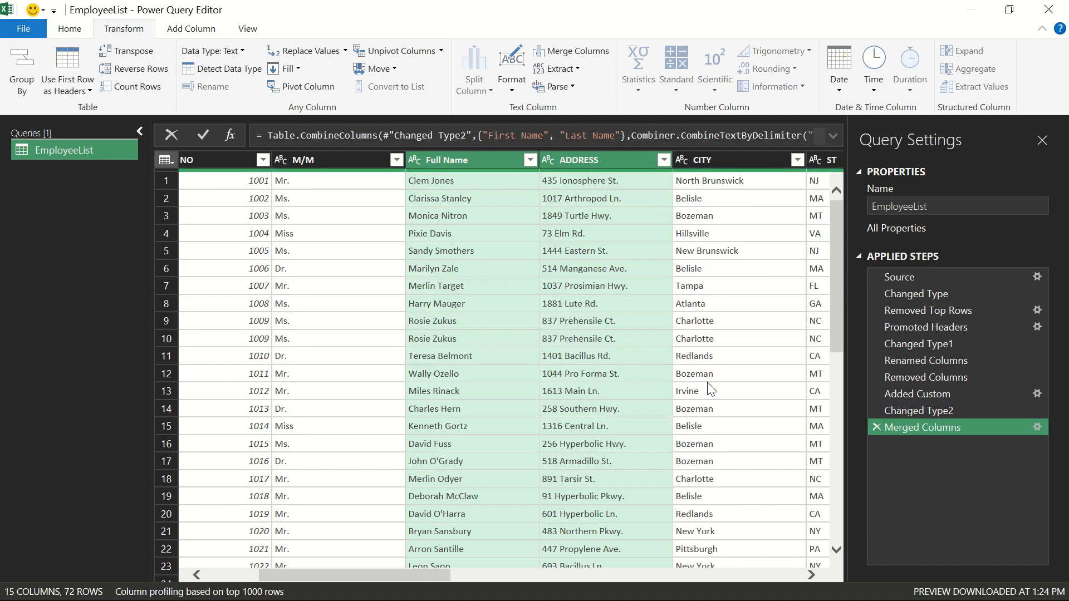
# - Examine the Full Name column and the other columns of the EmployeeList table from ID through Monthly Pay
pyautogui.click(441, 166)
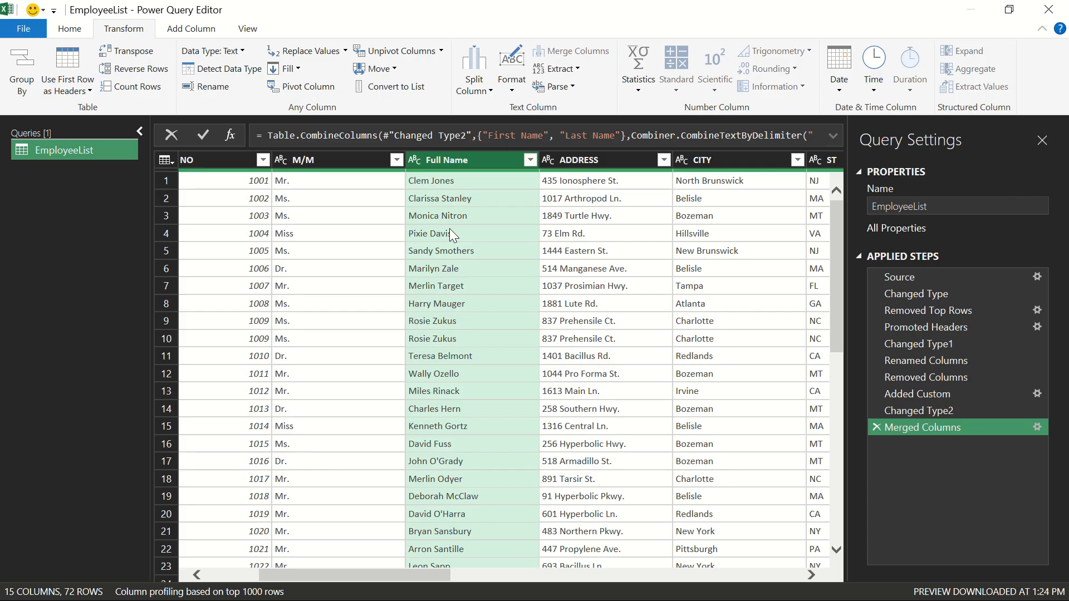
pyautogui.hscroll(-3, 449, 233)
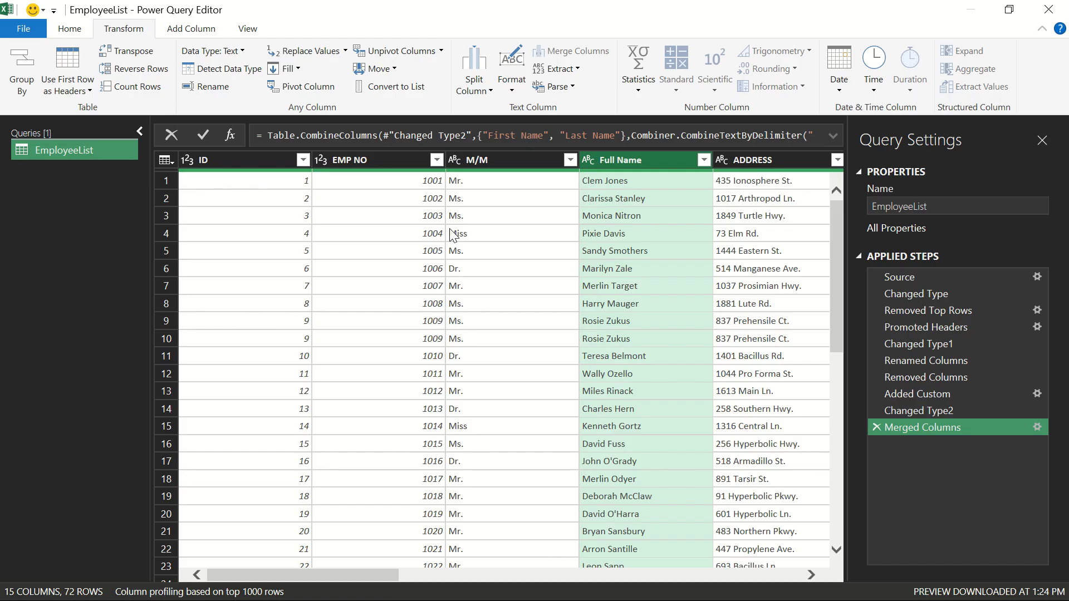
pyautogui.hscroll(5, 450, 233)
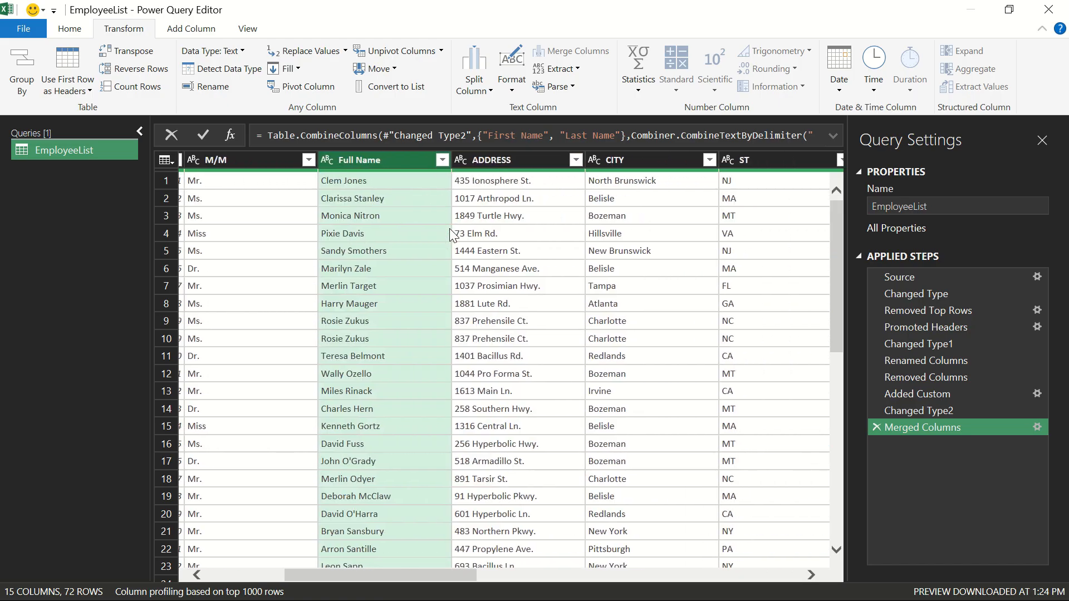
pyautogui.hscroll(5, 454, 235)
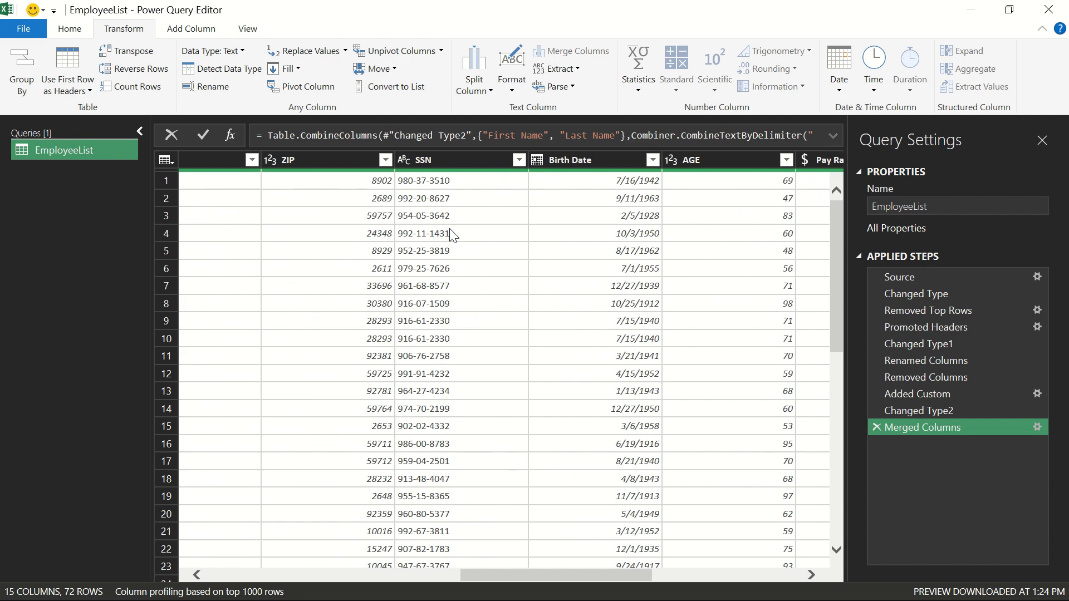
pyautogui.hscroll(2, 454, 235)
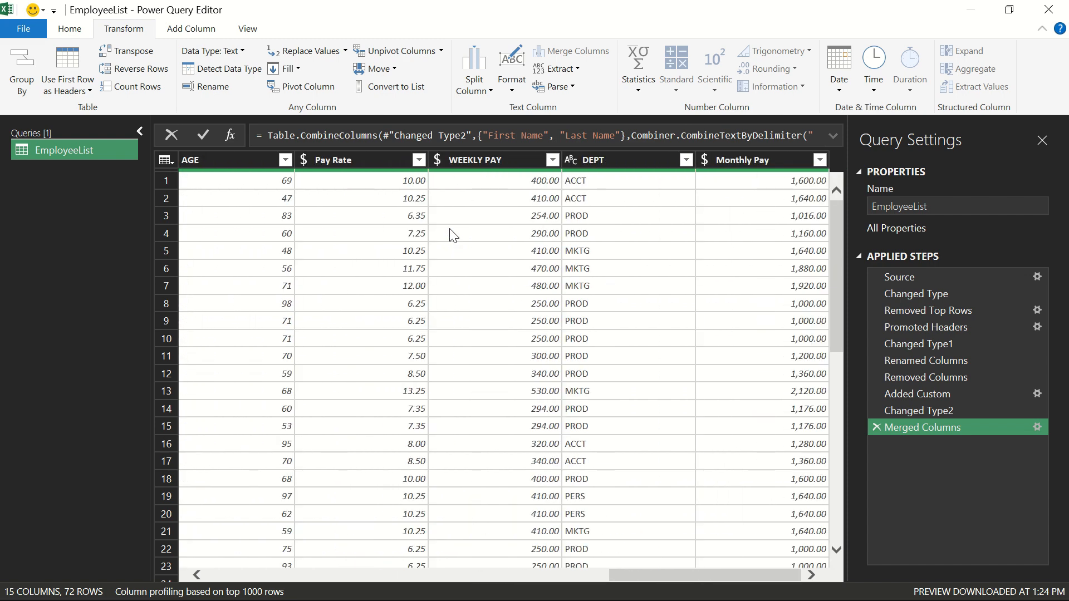
pyautogui.hscroll(-12, 454, 235)
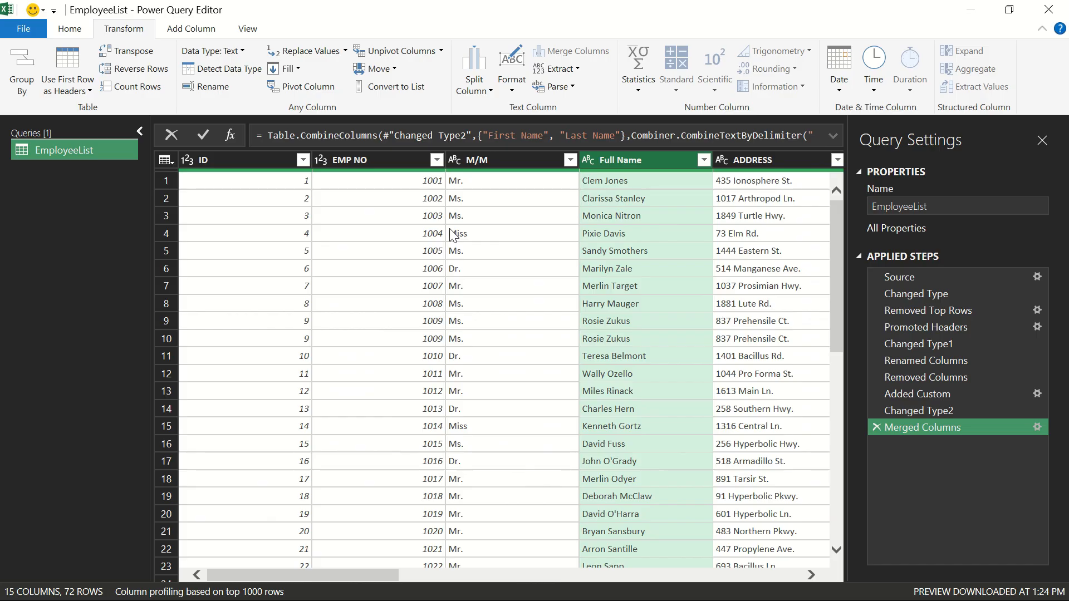
pyautogui.hscroll(12, 452, 234)
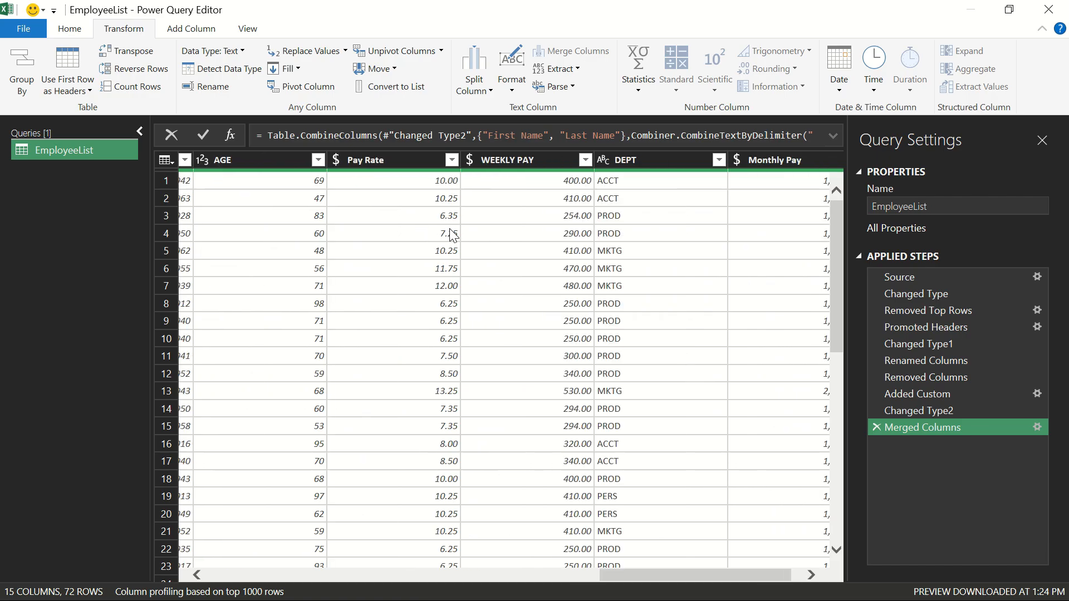
pyautogui.hscroll(-10, 451, 234)
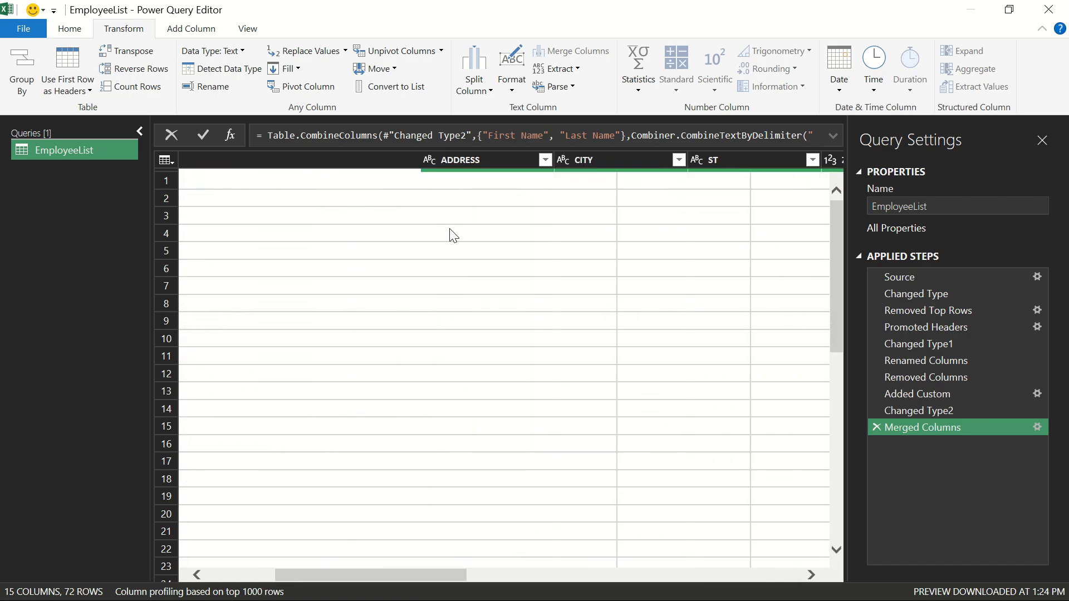
pyautogui.hscroll(-3, 452, 234)
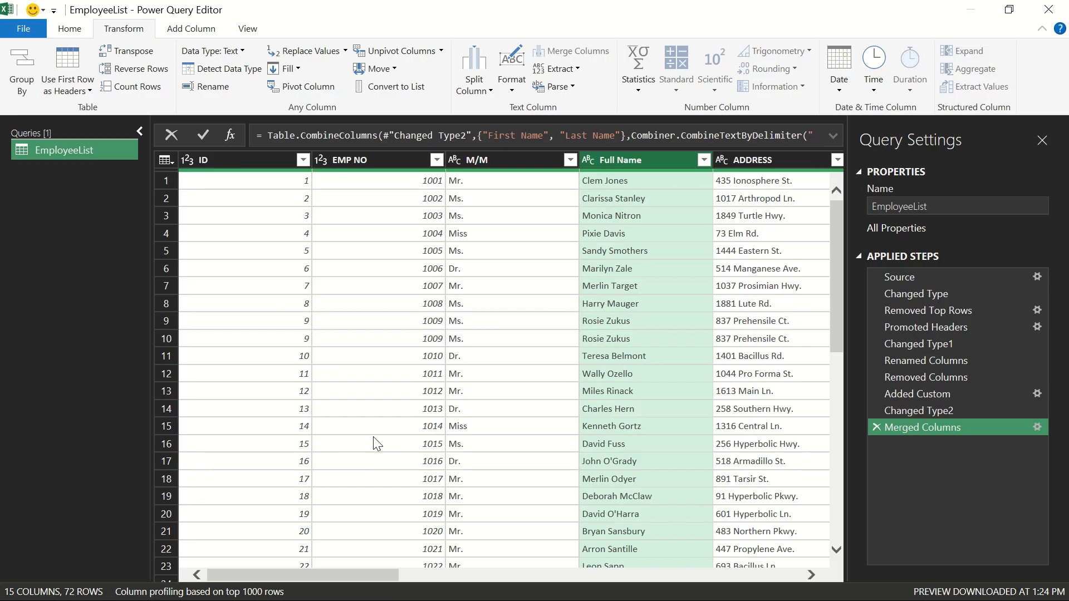
# - Switch to the PQ folder in File Explorer and open the EmployeeList text file
pyautogui.press('super+Tab')
pyautogui.press('Escape')
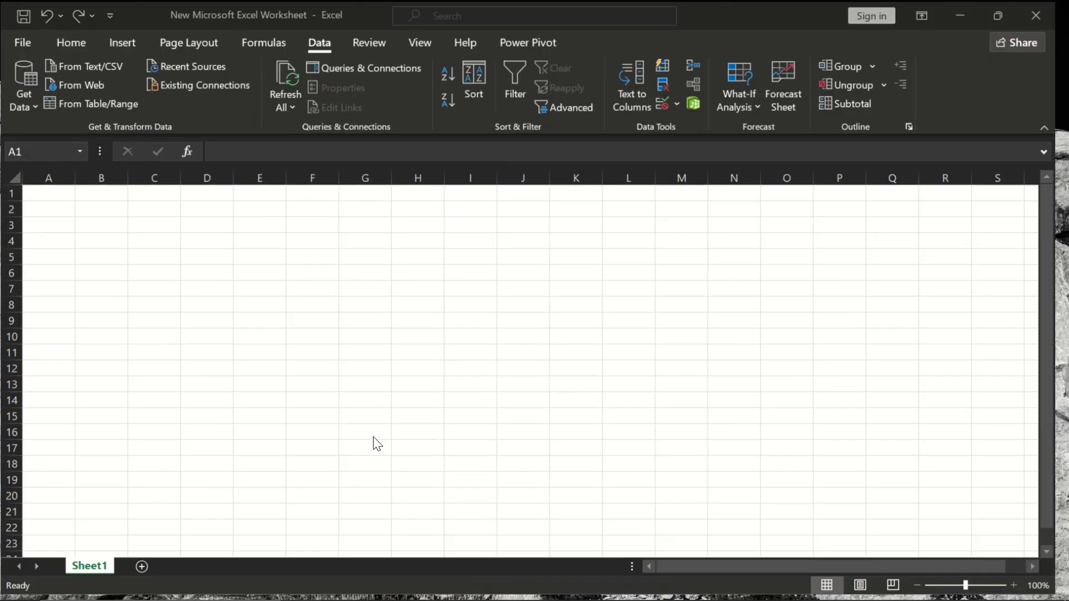
pyautogui.press('super+Tab')
pyautogui.press('Escape')
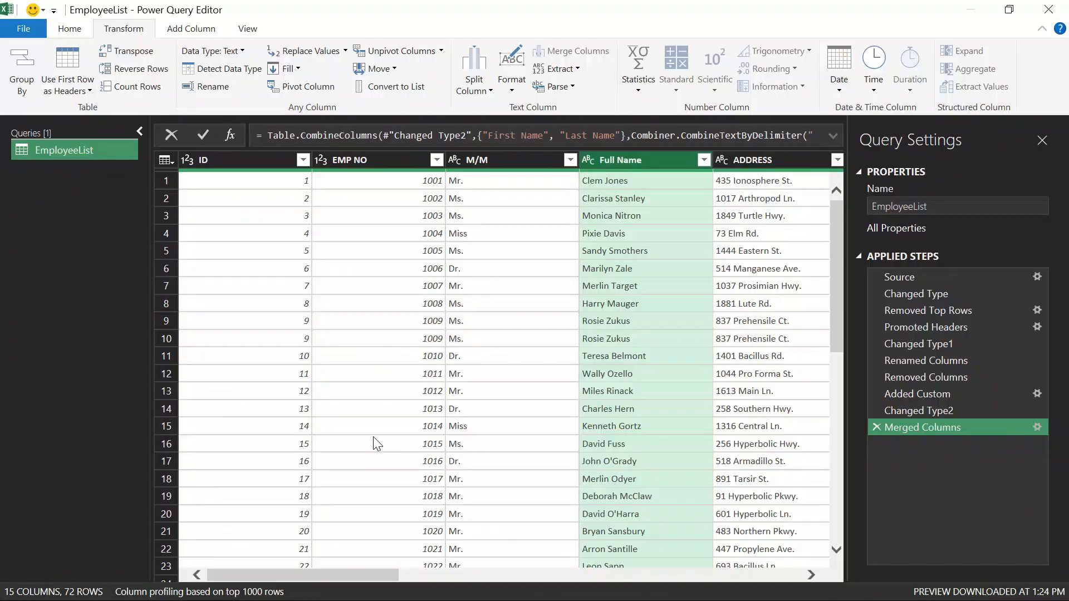
pyautogui.hotkey('alt', 'Tab')
pyautogui.hotkey('alt', 'Tab')
pyautogui.hotkey('alt', 'Tab')
pyautogui.hotkey('alt', 'Tab')
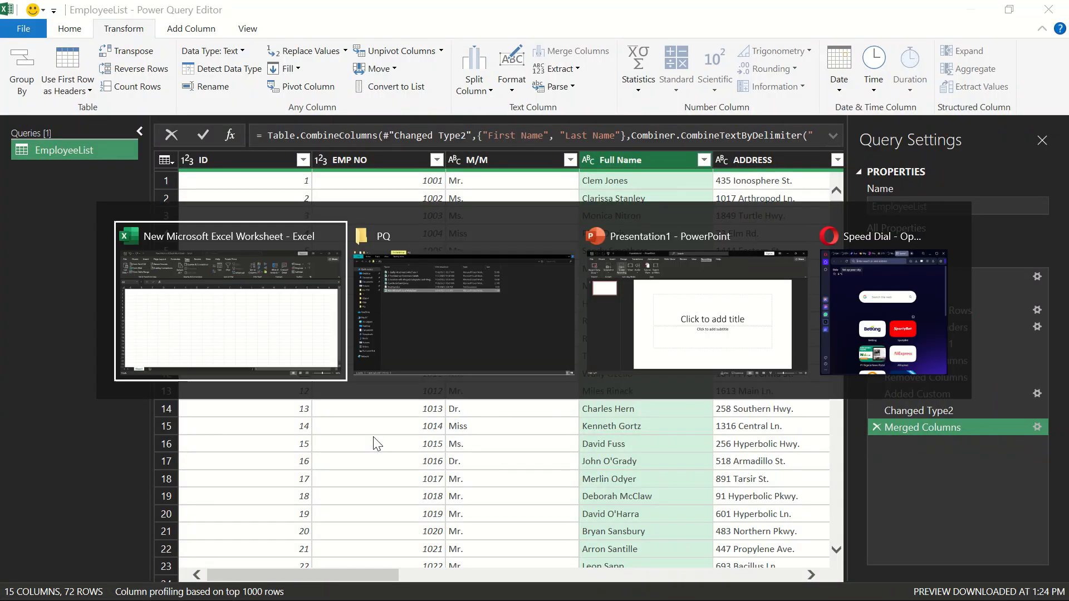
pyautogui.hotkey('alt', 'Tab')
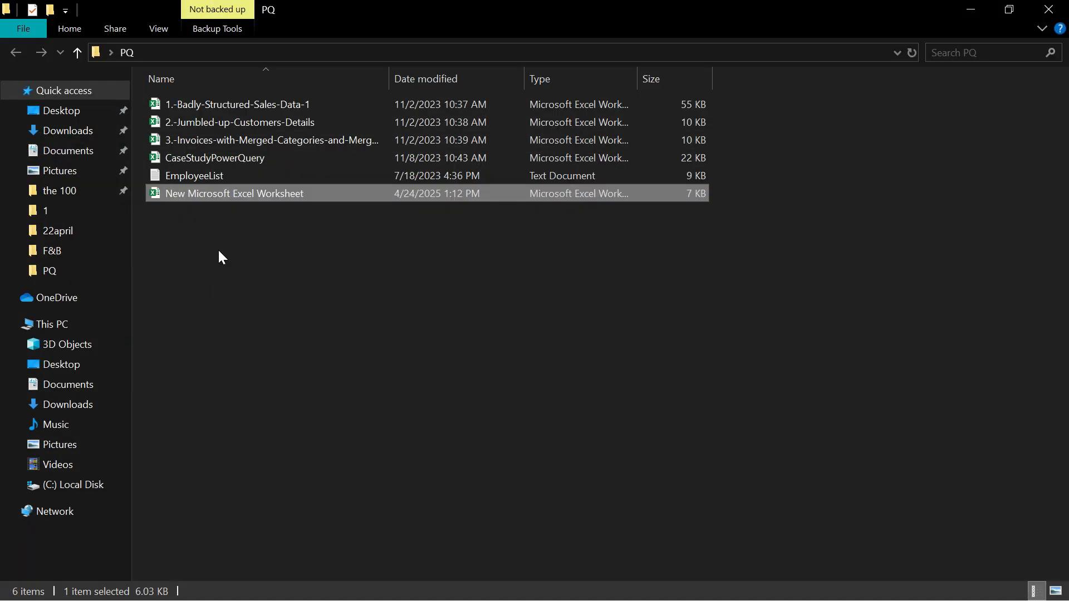
pyautogui.doubleClick(219, 177)
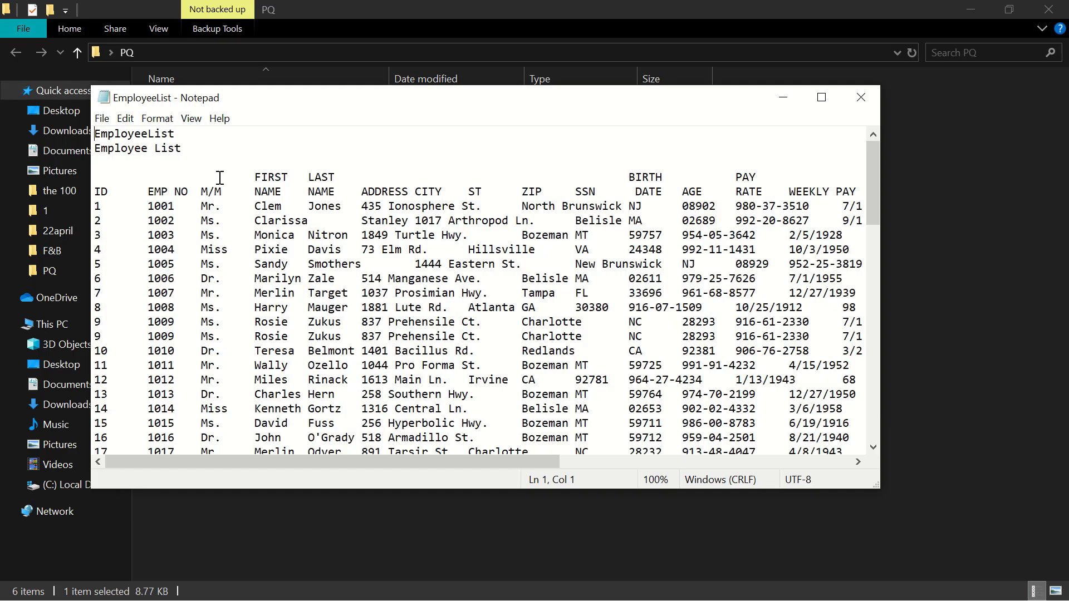
# - Look through the raw employee records in the source text file, close it and return to Power Query Editor
pyautogui.scroll(-20, 321, 278)
pyautogui.scroll(6, 321, 278)
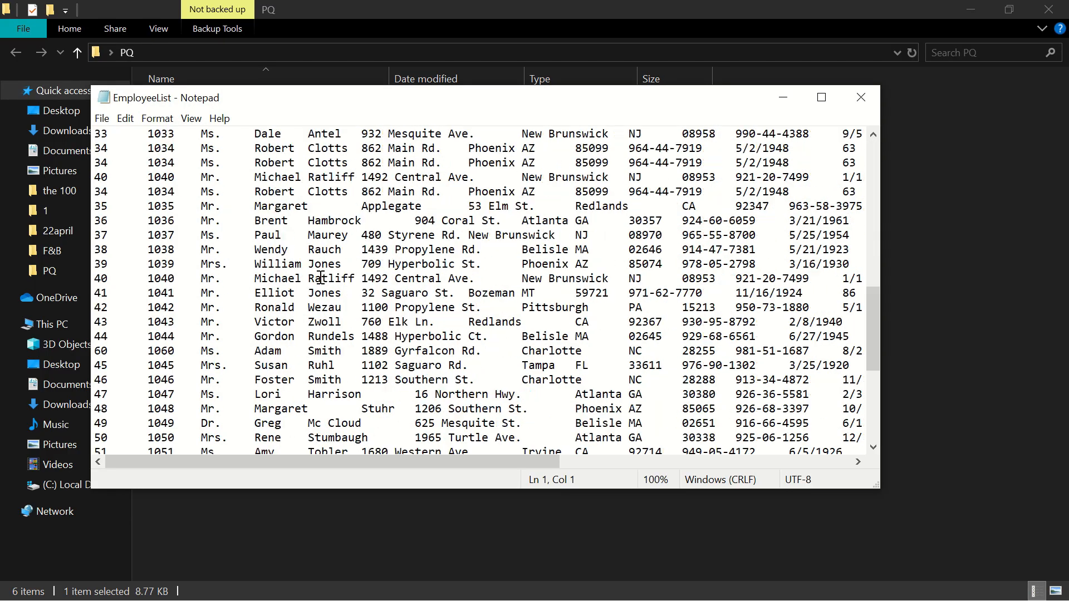
pyautogui.scroll(11, 321, 278)
pyautogui.click(871, 103)
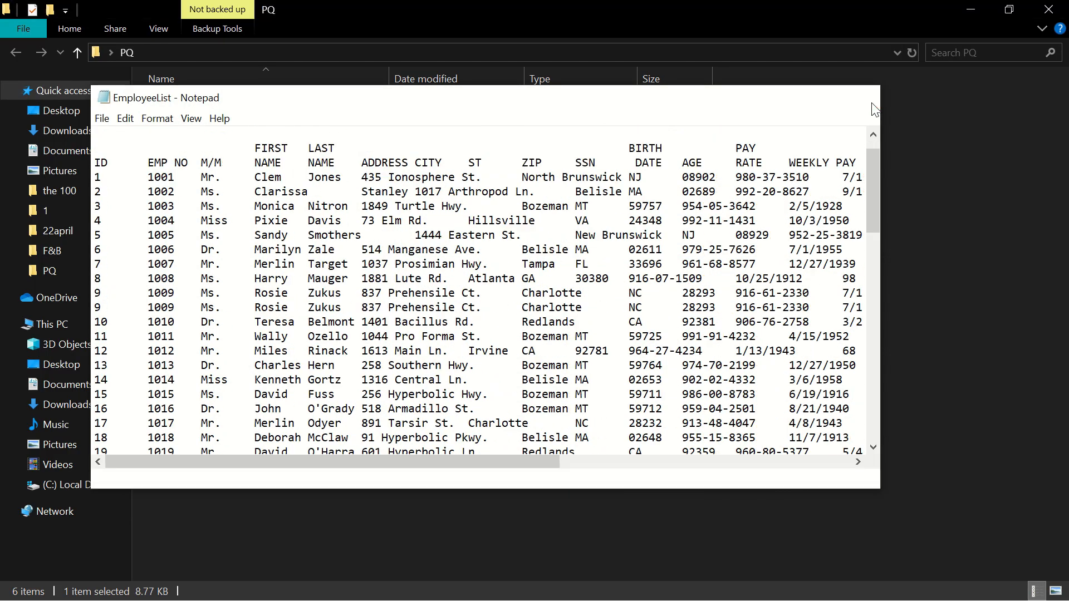
pyautogui.hotkey('alt', 'Tab')
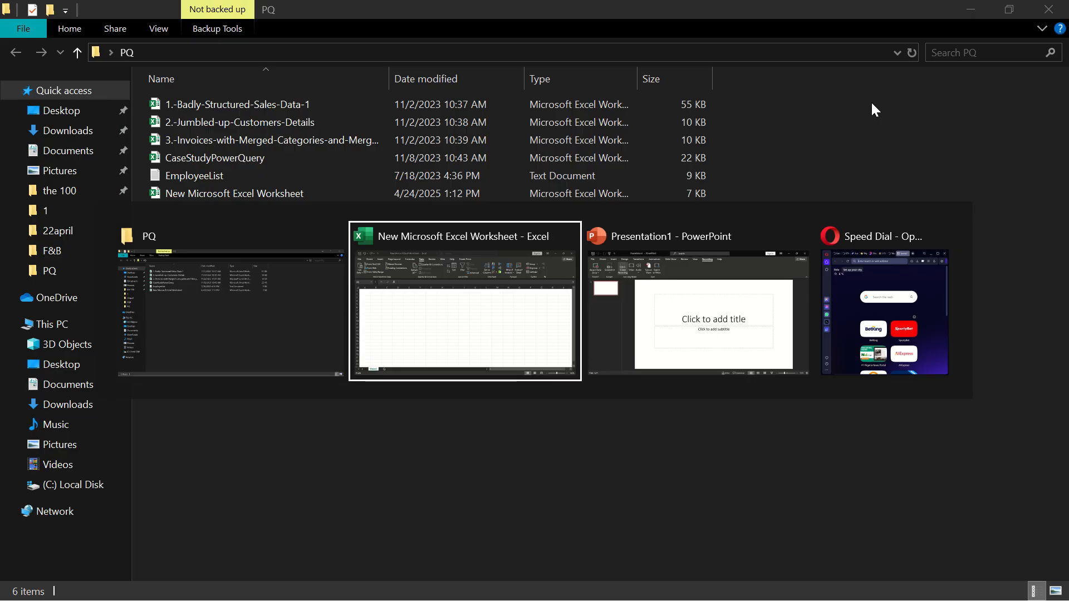
pyautogui.hotkey('alt', 'Tab')
pyautogui.hotkey('alt', 'shift', 'Tab')
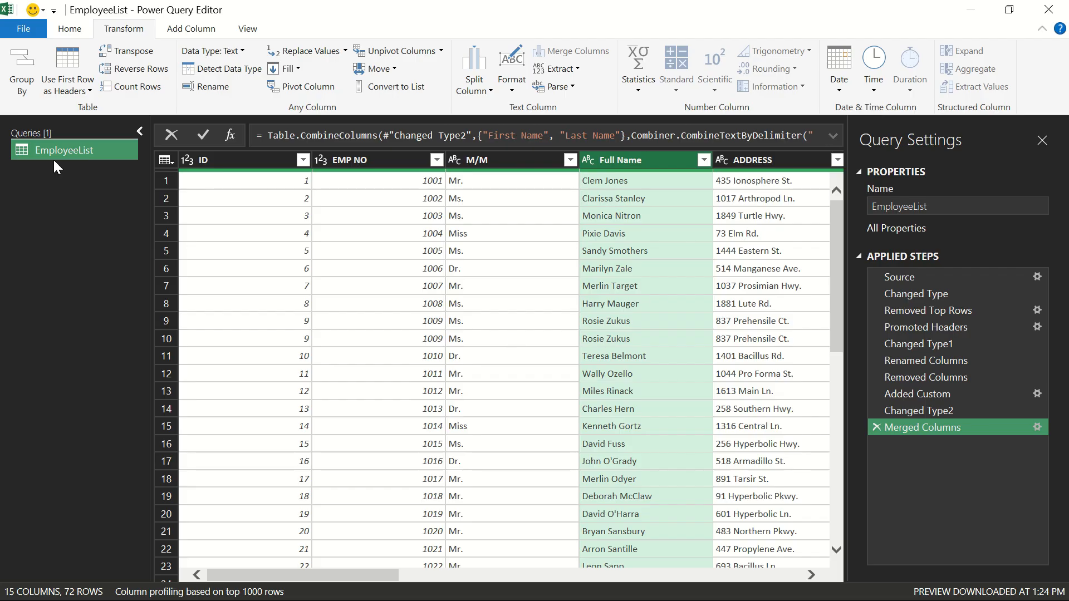
# - Close Power Query Editor and load the transformed EmployeeList query into an Excel worksheet
pyautogui.click(70, 29)
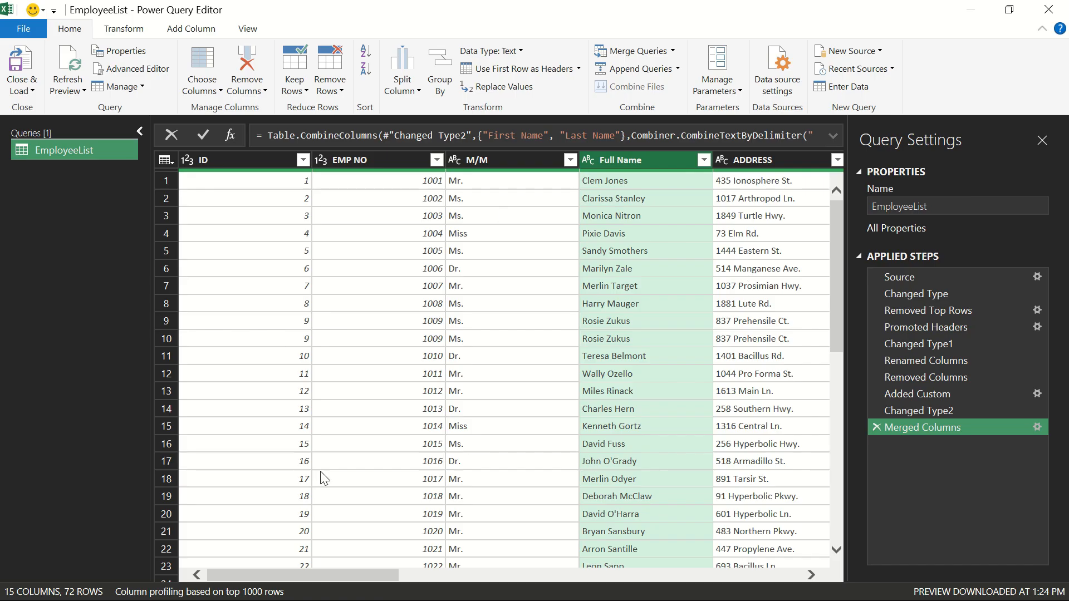
pyautogui.click(17, 68)
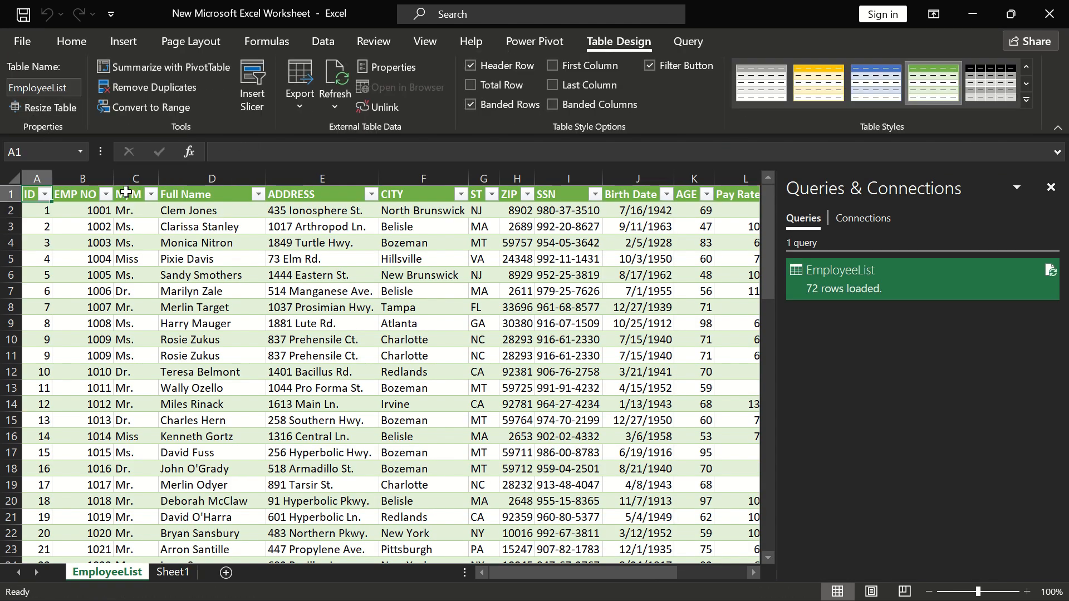
# - Examine the loaded EmployeeList table from ID through Monthly Pay, checking the Full Name and Monthly Pay columns
pyautogui.click(189, 177)
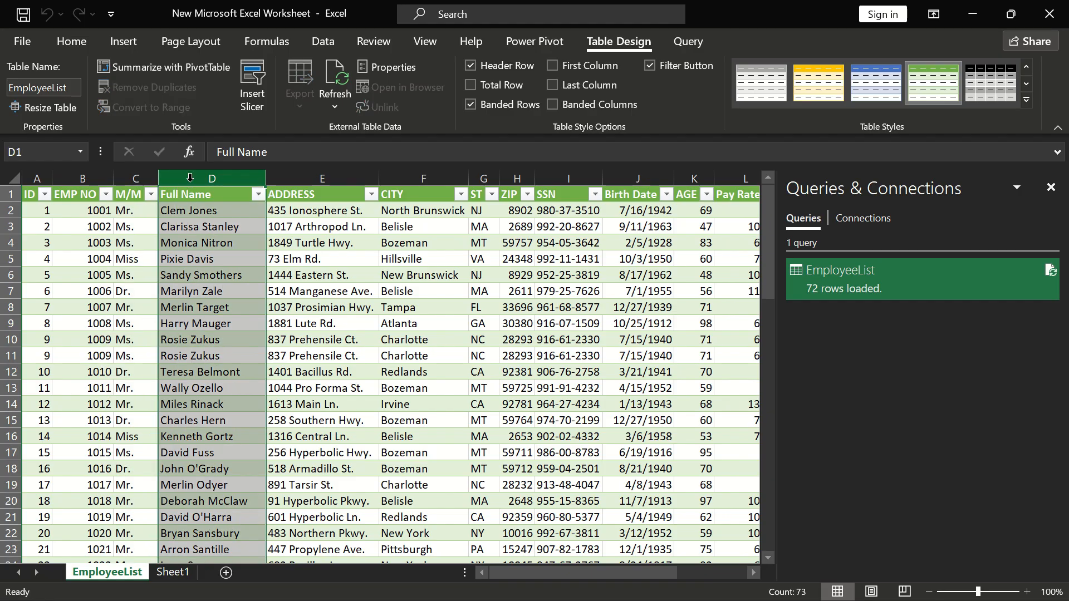
pyautogui.hscroll(4, 192, 284)
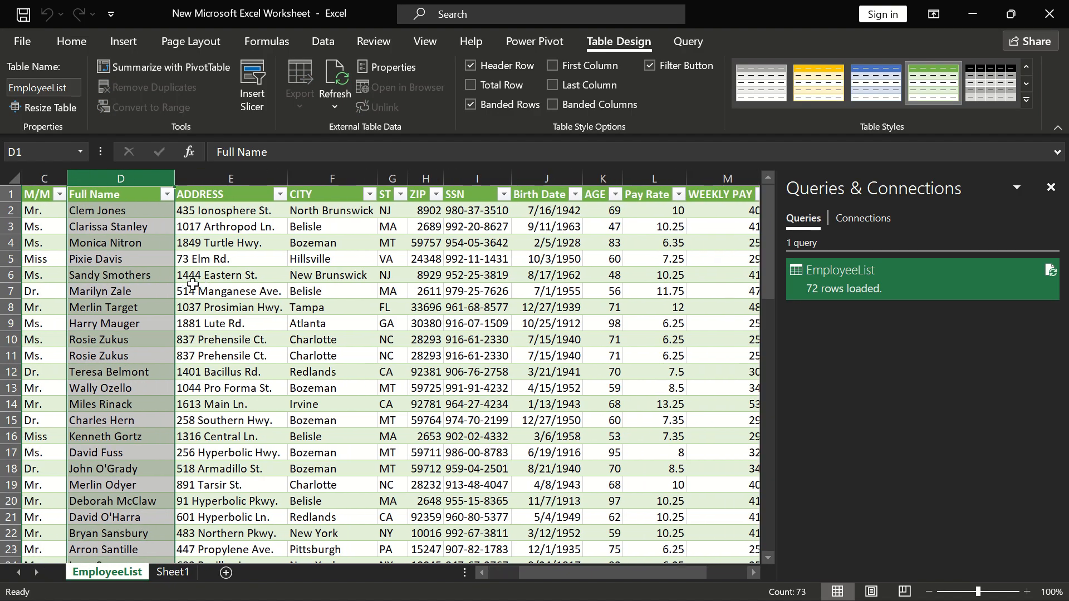
pyautogui.hscroll(1, 193, 284)
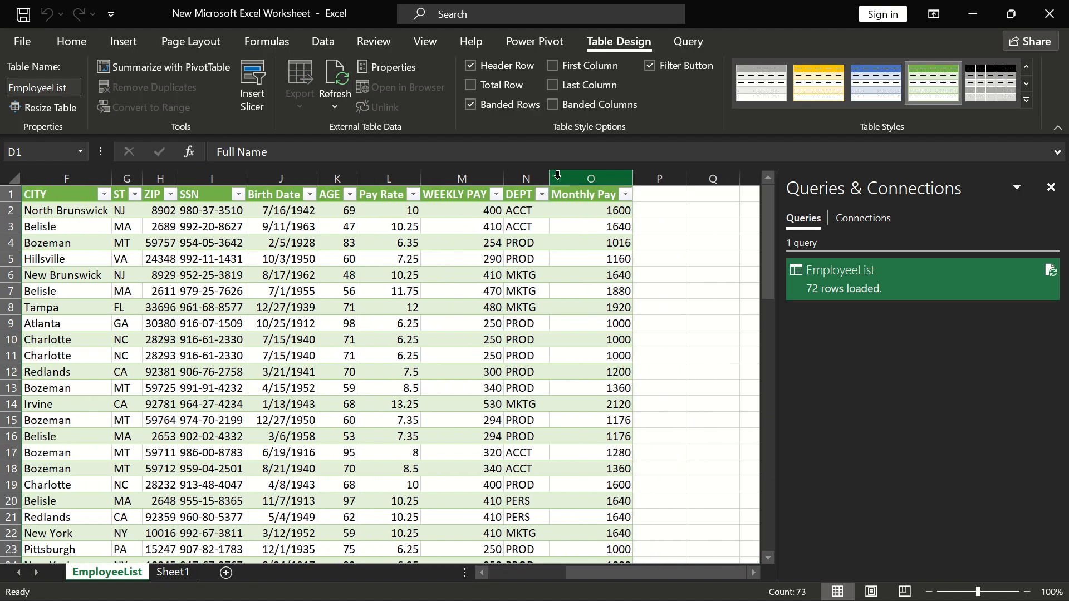
pyautogui.click(557, 176)
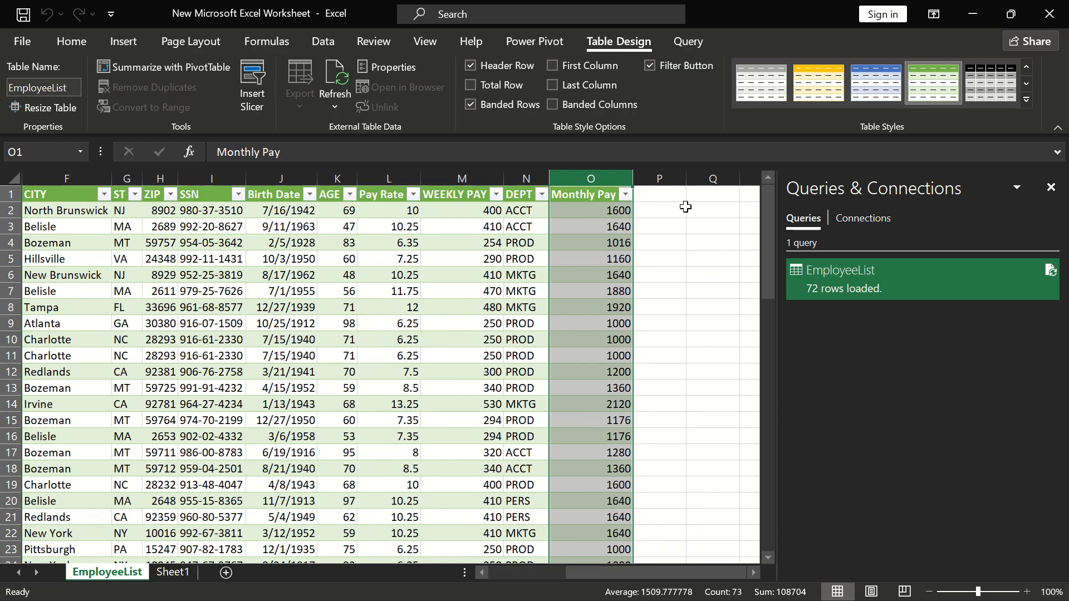
pyautogui.hscroll(1, 671, 233)
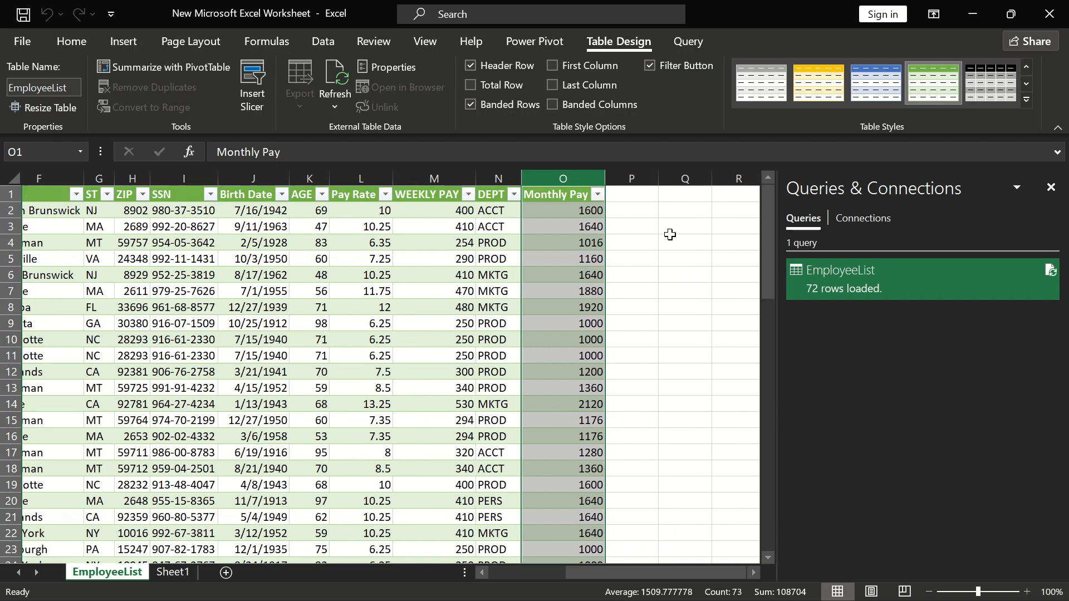
pyautogui.hscroll(-1, 669, 235)
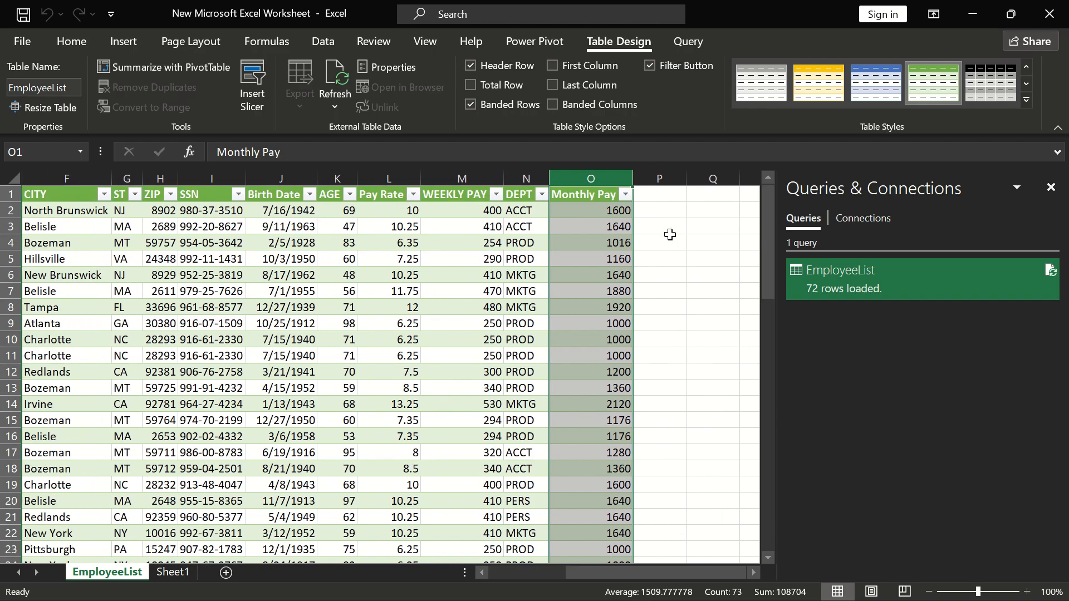
pyautogui.hscroll(-5, 416, 245)
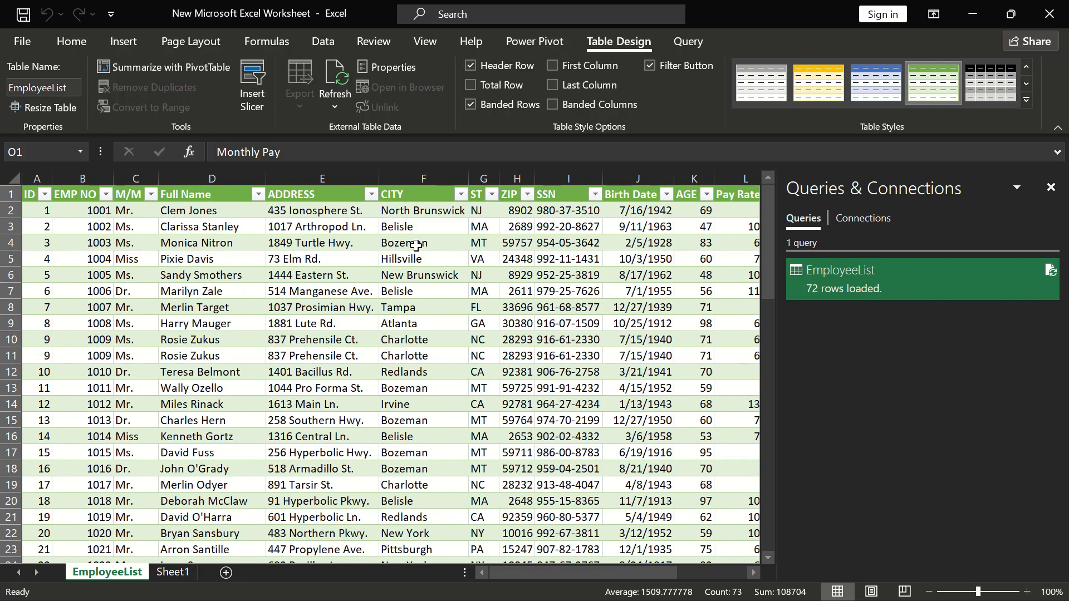
pyautogui.hscroll(6, 416, 245)
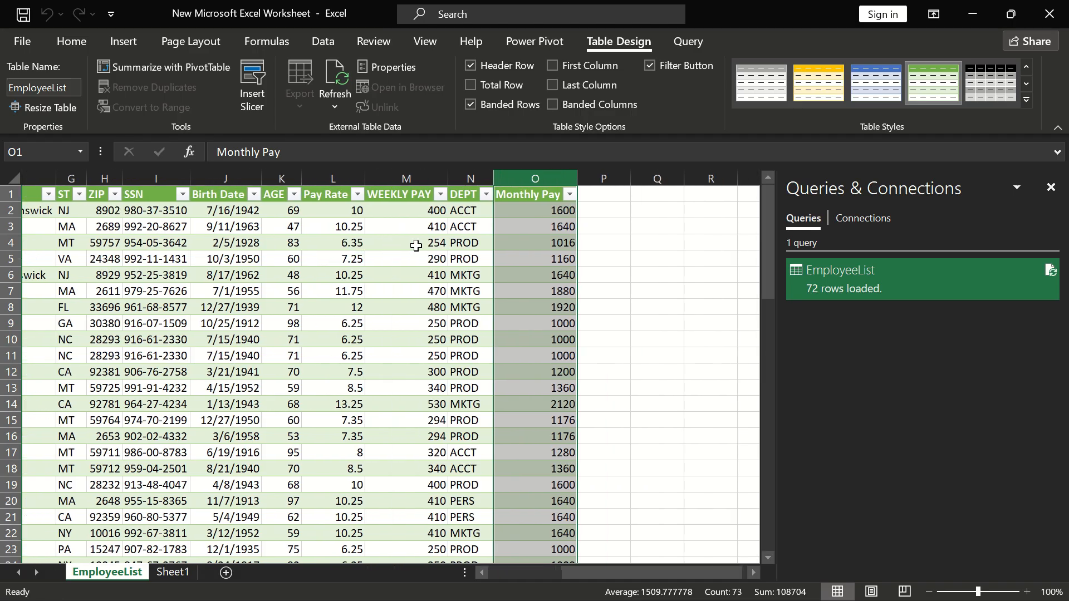
pyautogui.hscroll(-6, 417, 245)
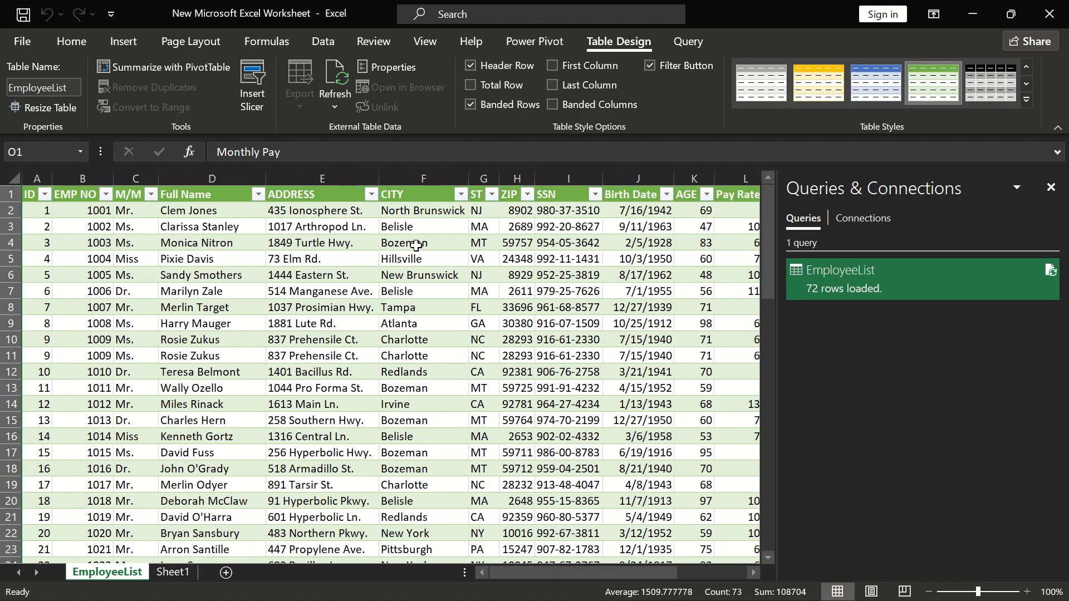
# - Clear the Monthly Pay column selection and close the Queries & Connections pane beside the EmployeeList table
pyautogui.click(421, 275)
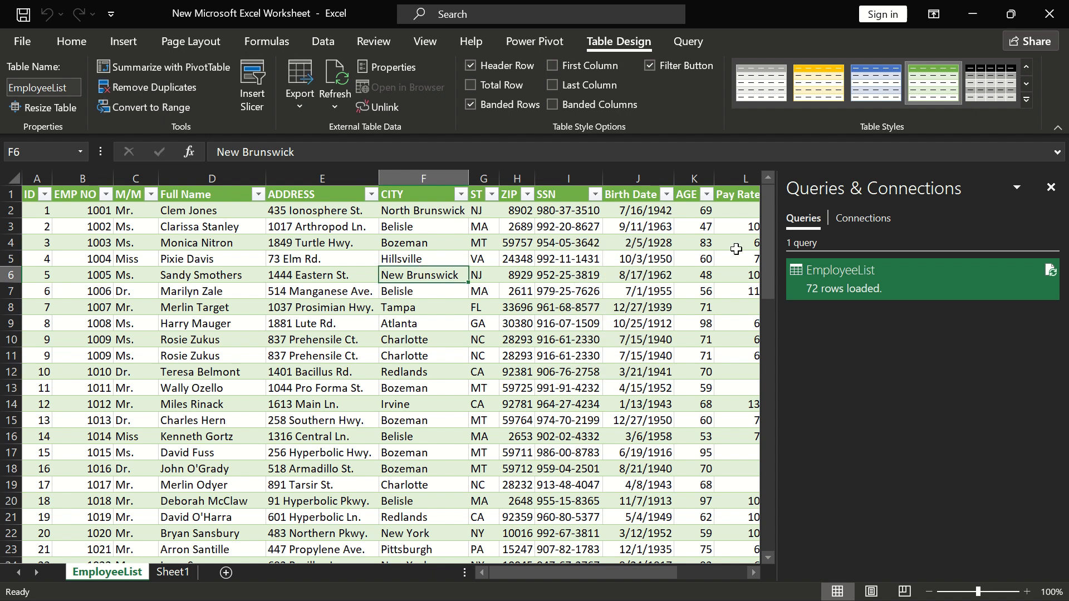
pyautogui.click(1044, 192)
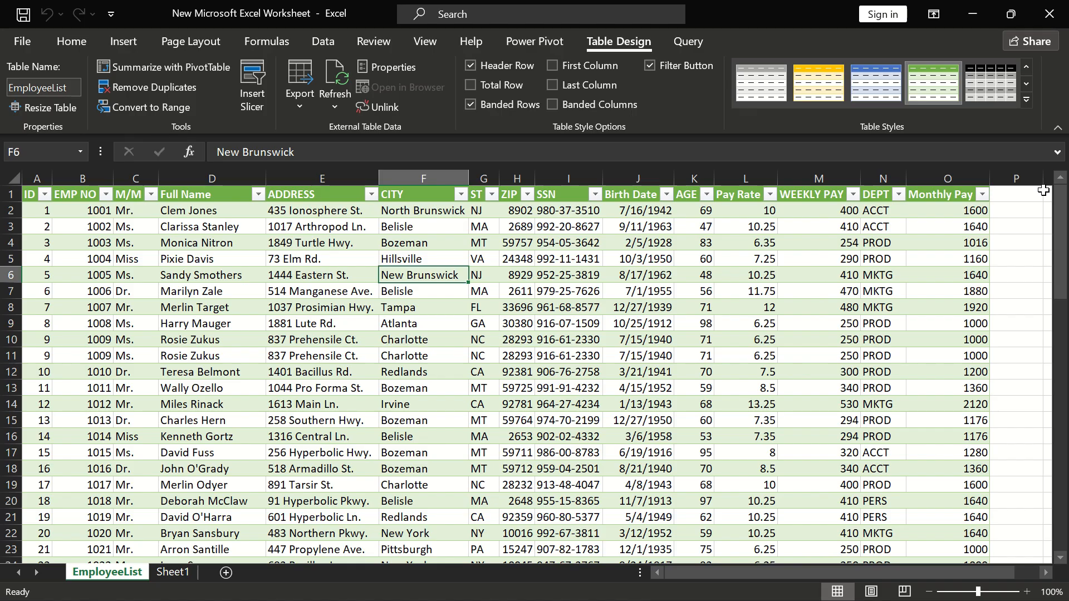
pyautogui.click(1043, 191)
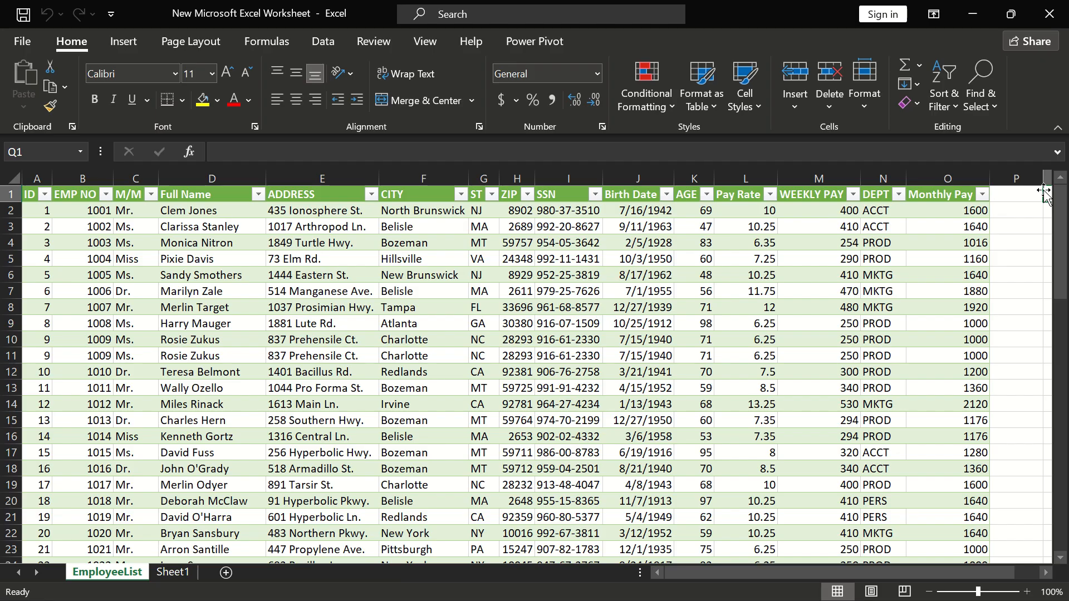